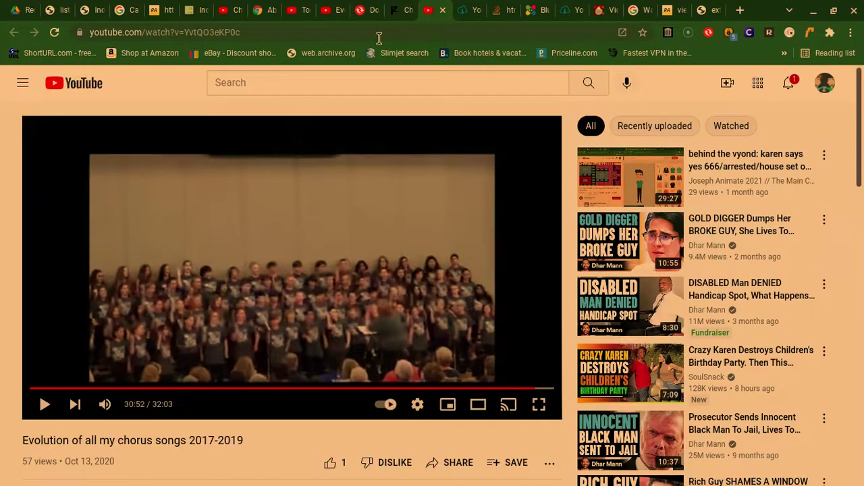
Scroll through the bell notifications and open the 'Troublemakers Ruins My Birthday' premiere
{"action": "left_click", "coordinate": [787, 85]}
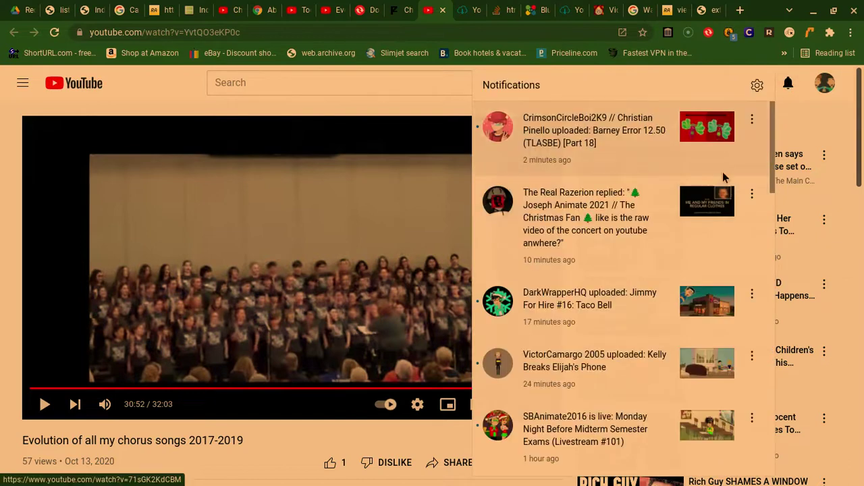
{"action": "scroll", "coordinate": [723, 177], "scroll_direction": "down", "scroll_amount": 3}
{"action": "scroll", "coordinate": [723, 177], "scroll_direction": "down", "scroll_amount": 1}
{"action": "scroll", "coordinate": [723, 177], "scroll_direction": "down", "scroll_amount": 1}
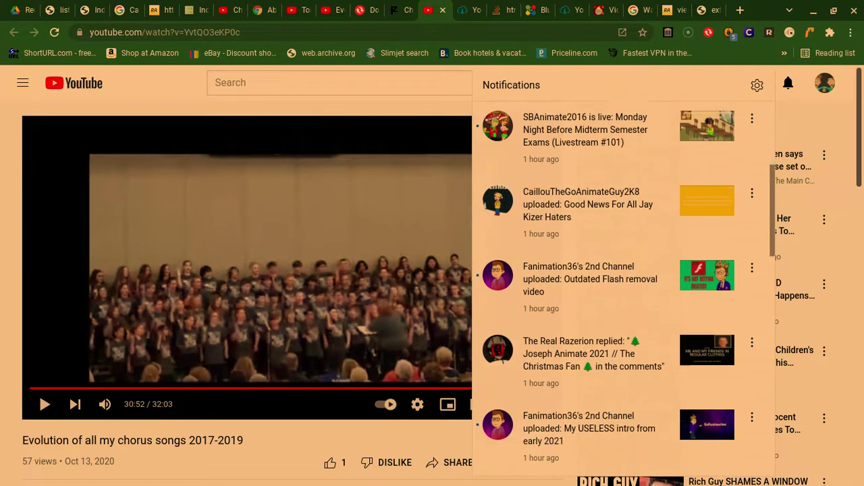
{"action": "scroll", "coordinate": [723, 177], "scroll_direction": "down", "scroll_amount": 1}
{"action": "scroll", "coordinate": [723, 177], "scroll_direction": "down", "scroll_amount": 2}
{"action": "scroll", "coordinate": [724, 177], "scroll_direction": "down", "scroll_amount": 1}
{"action": "scroll", "coordinate": [723, 177], "scroll_direction": "down", "scroll_amount": 1}
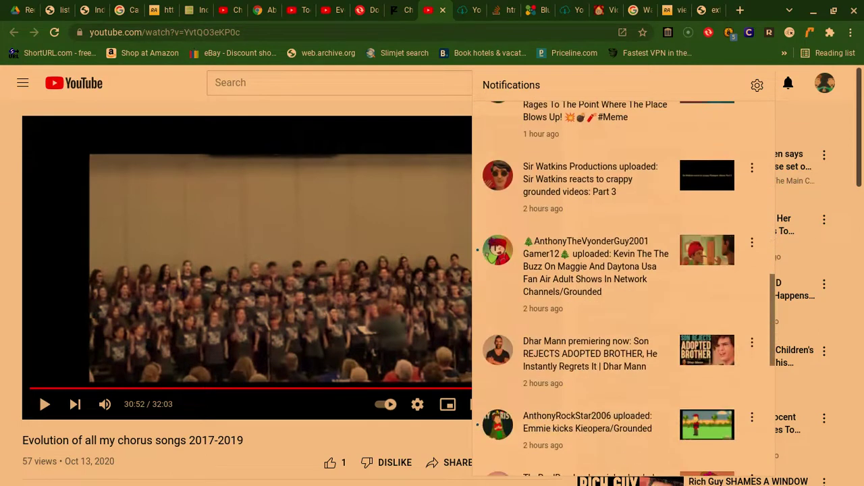
{"action": "scroll", "coordinate": [628, 285], "scroll_direction": "down", "scroll_amount": 1}
{"action": "scroll", "coordinate": [629, 284], "scroll_direction": "down", "scroll_amount": 2}
{"action": "scroll", "coordinate": [628, 284], "scroll_direction": "down", "scroll_amount": 1}
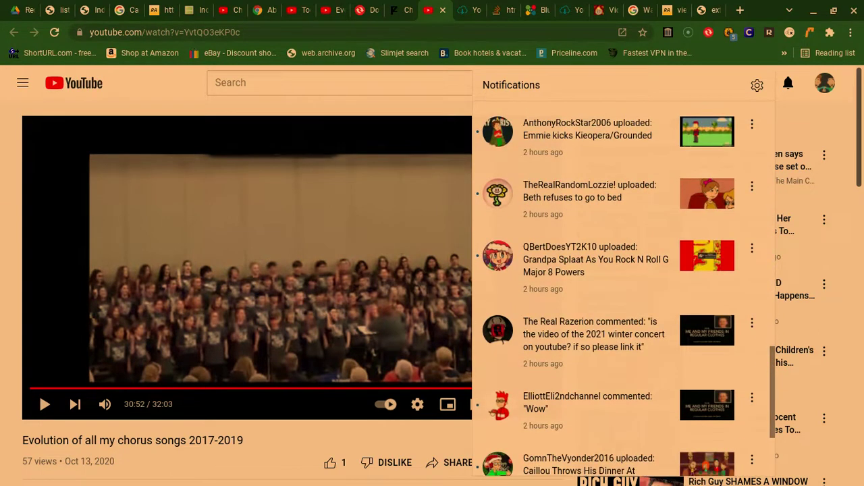
{"action": "scroll", "coordinate": [629, 285], "scroll_direction": "down", "scroll_amount": 3}
{"action": "scroll", "coordinate": [628, 284], "scroll_direction": "down", "scroll_amount": 1}
{"action": "scroll", "coordinate": [628, 285], "scroll_direction": "down", "scroll_amount": 2}
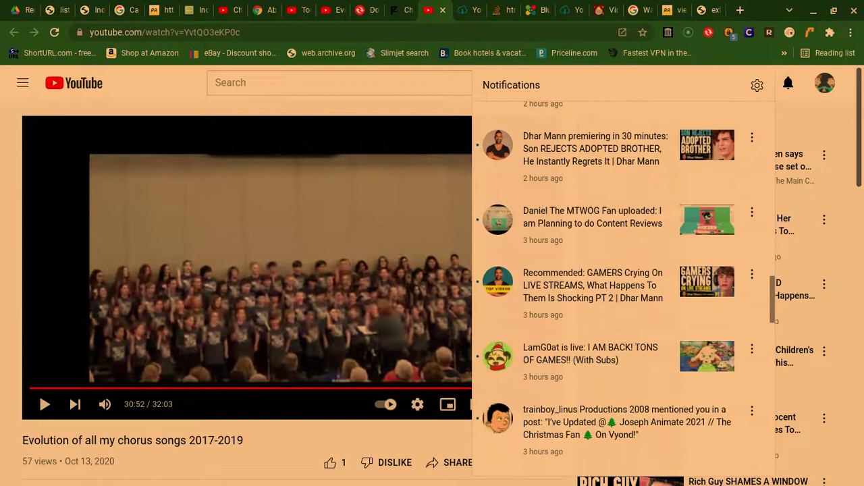
{"action": "scroll", "coordinate": [629, 285], "scroll_direction": "down", "scroll_amount": 2}
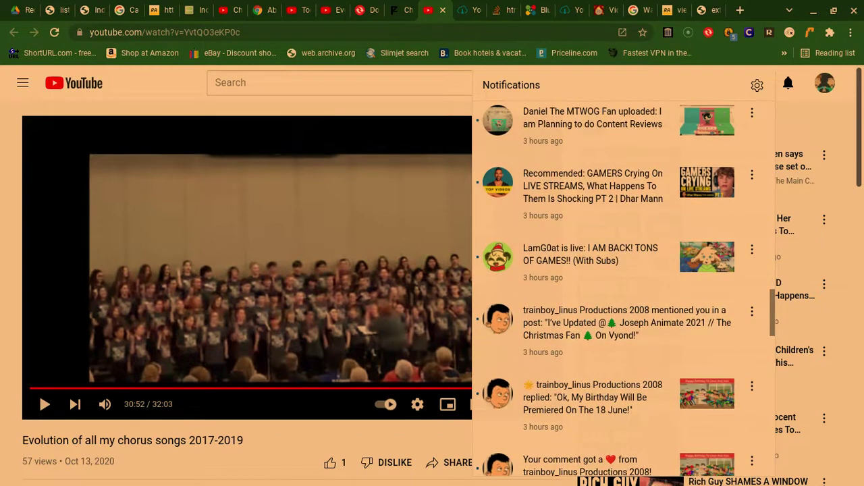
{"action": "scroll", "coordinate": [629, 284], "scroll_direction": "down", "scroll_amount": 2}
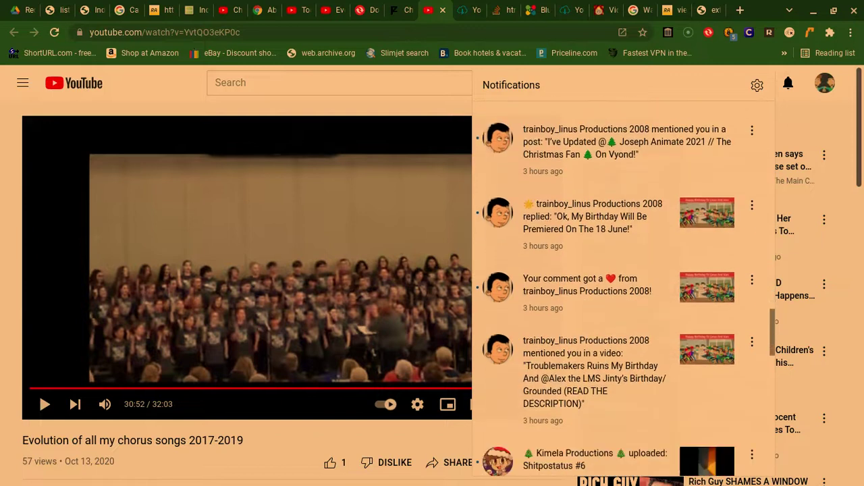
{"action": "scroll", "coordinate": [629, 285], "scroll_direction": "down", "scroll_amount": 1}
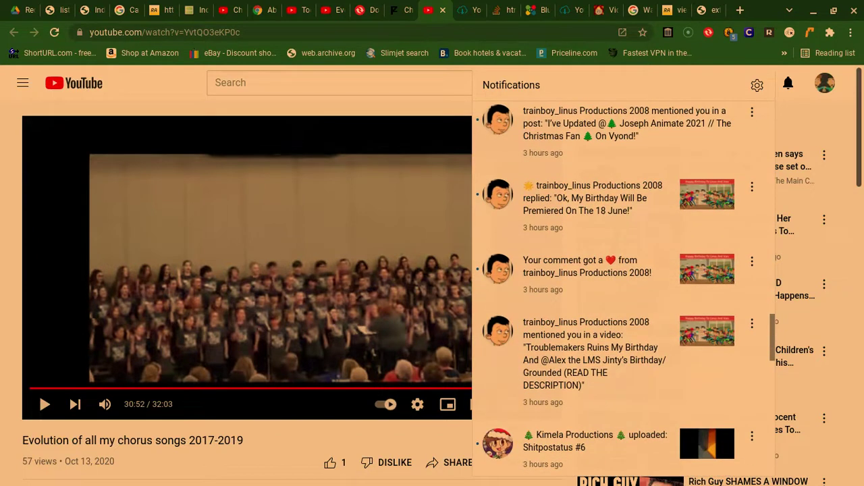
{"action": "left_click", "coordinate": [594, 360]}
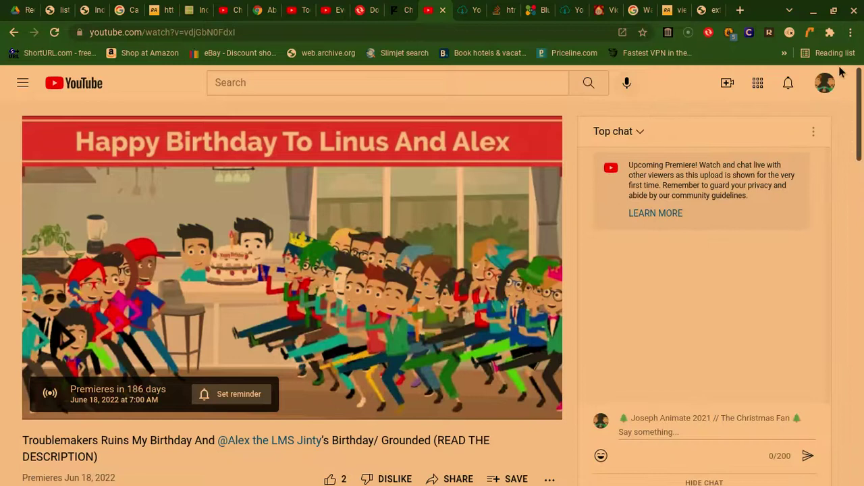
Zoom the Chrome page in to 500% from the browser menu
{"action": "left_click", "coordinate": [850, 31]}
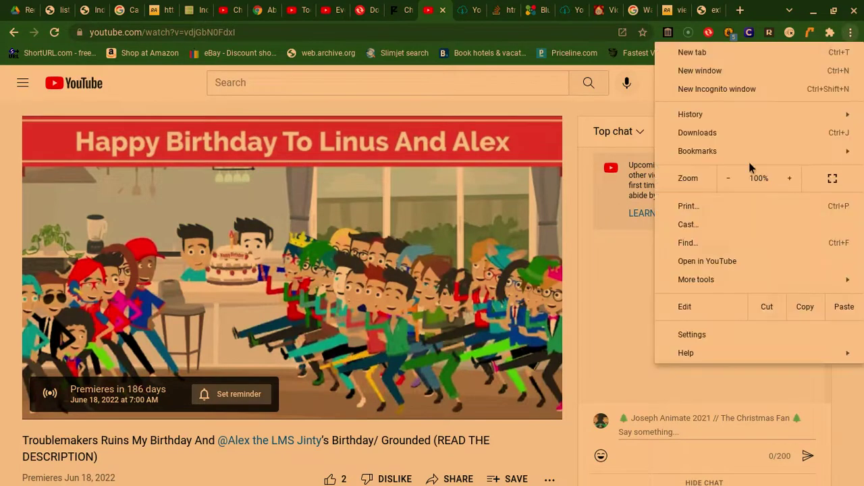
{"action": "left_click", "coordinate": [789, 177]}
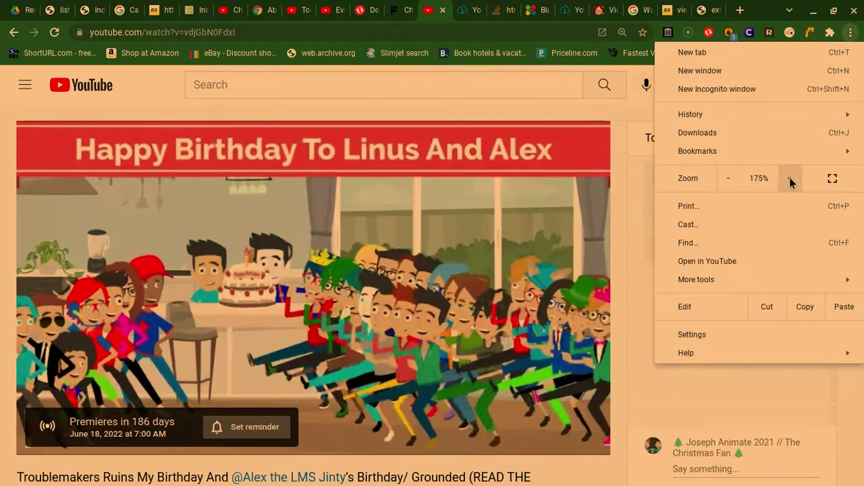
{"action": "left_click", "coordinate": [789, 177]}
{"action": "left_click", "coordinate": [789, 177]}
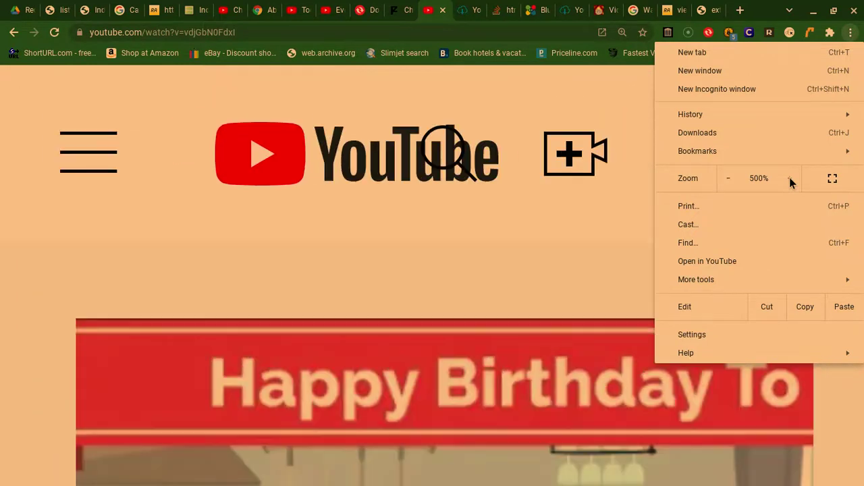
{"action": "key", "text": "Escape"}
Scroll down and right around the magnified page to view the premiere countdown
{"action": "scroll", "coordinate": [445, 364], "scroll_direction": "down", "scroll_amount": 2}
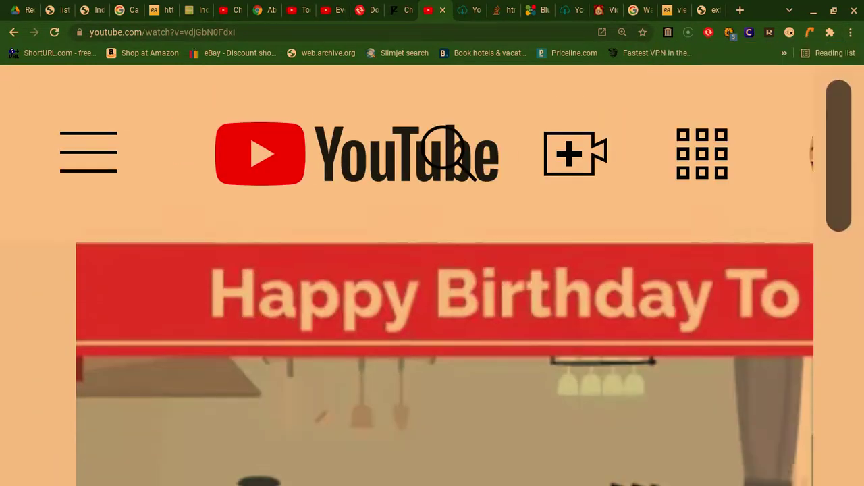
{"action": "scroll", "coordinate": [445, 365], "scroll_direction": "down", "scroll_amount": 2}
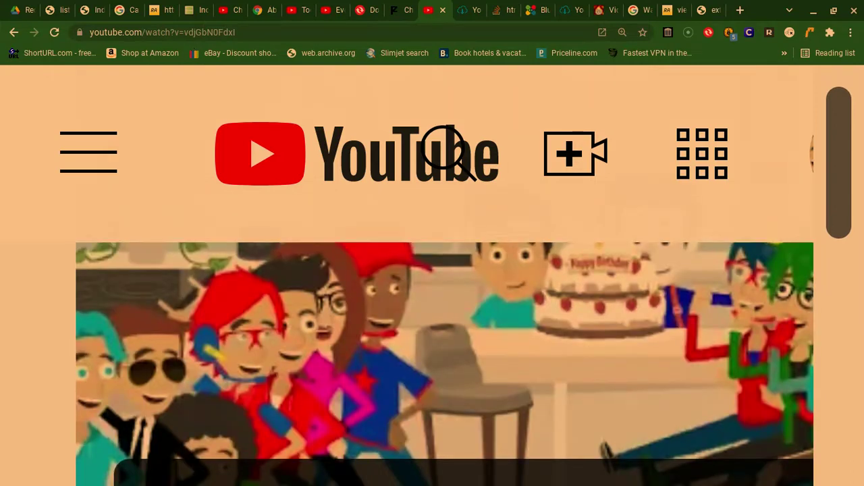
{"action": "scroll", "coordinate": [445, 365], "scroll_direction": "right", "scroll_amount": 2}
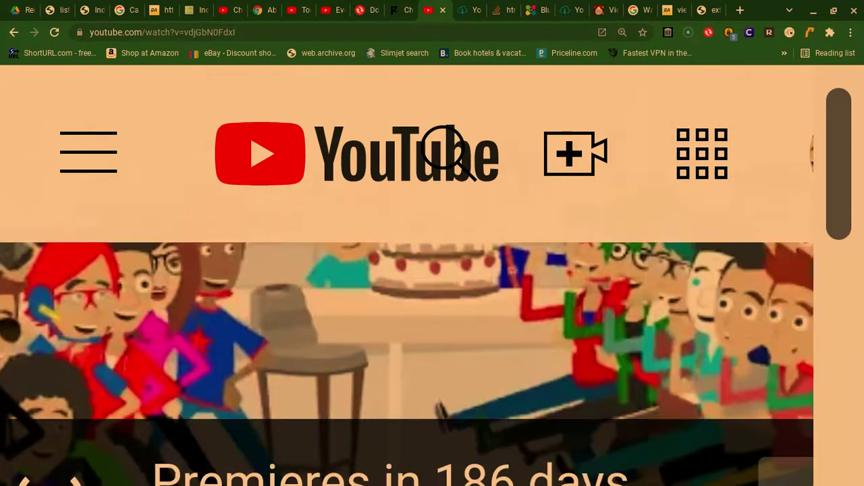
{"action": "scroll", "coordinate": [408, 364], "scroll_direction": "right", "scroll_amount": 1}
{"action": "scroll", "coordinate": [407, 364], "scroll_direction": "right", "scroll_amount": 1}
{"action": "scroll", "coordinate": [408, 365], "scroll_direction": "right", "scroll_amount": 1}
{"action": "scroll", "coordinate": [407, 364], "scroll_direction": "right", "scroll_amount": 2}
{"action": "scroll", "coordinate": [407, 364], "scroll_direction": "down", "scroll_amount": 1}
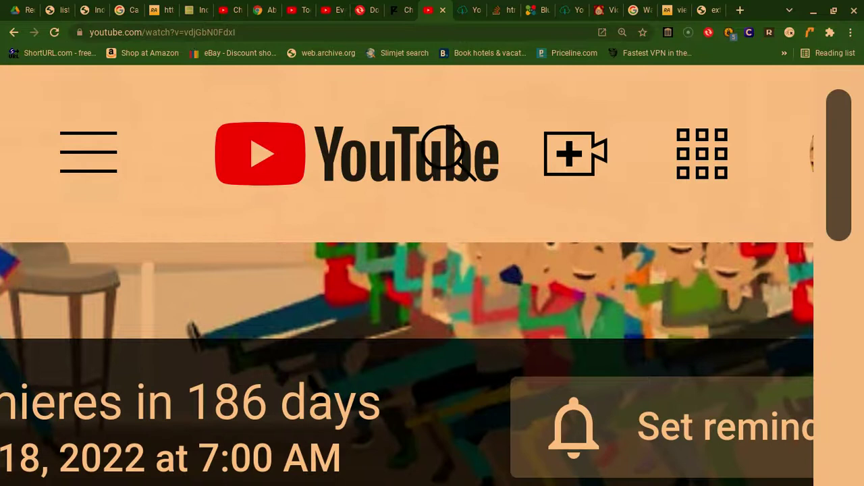
{"action": "scroll", "coordinate": [407, 365], "scroll_direction": "right", "scroll_amount": 3}
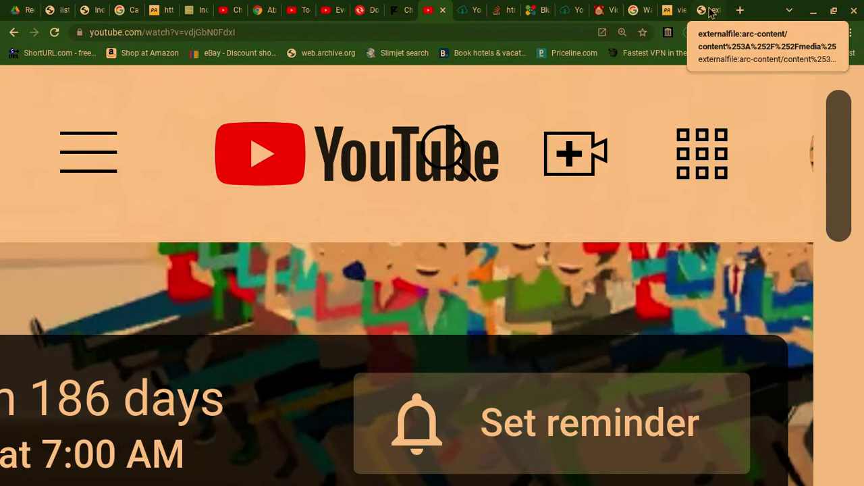
Load the Vyond website in the 'ext' tab, then head for Temp Mail in a new tab
{"action": "left_click", "coordinate": [708, 10]}
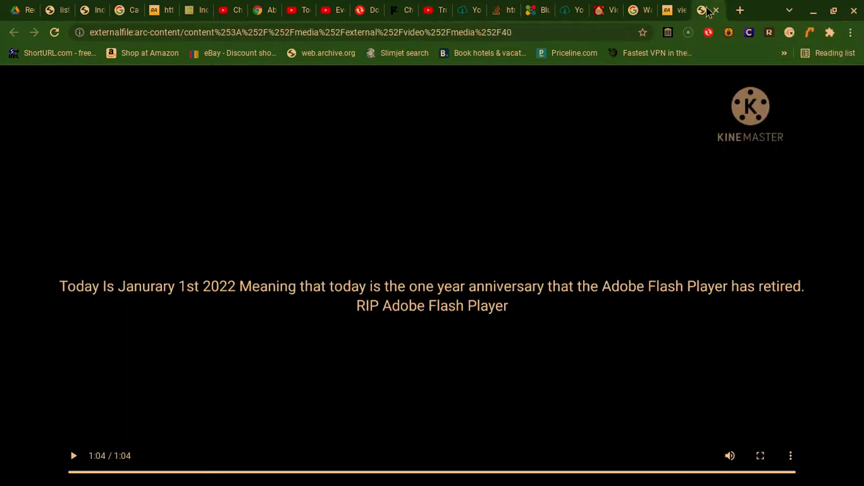
{"action": "left_click", "coordinate": [557, 32]}
{"action": "type", "text": "vyod"}
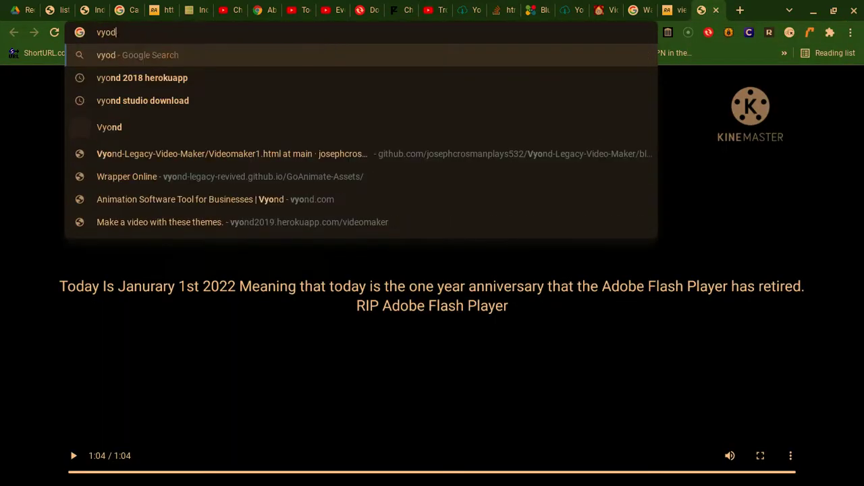
{"action": "key", "text": "BackSpace"}
{"action": "left_click", "coordinate": [376, 157]}
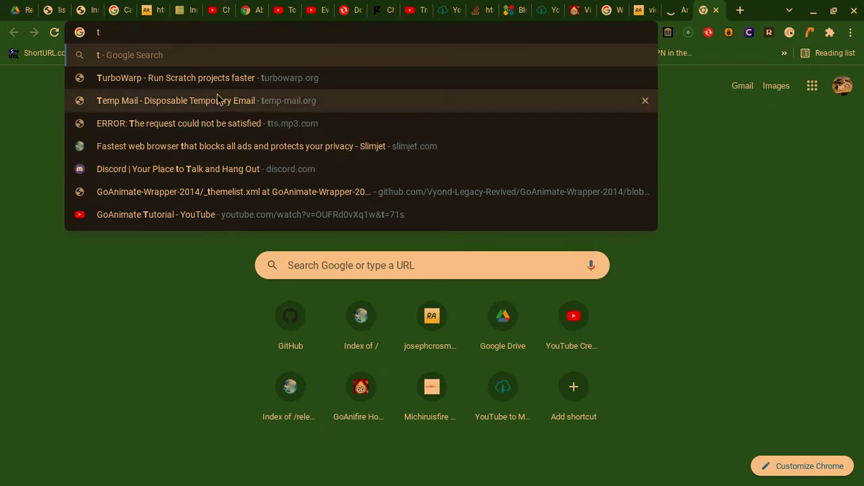
{"action": "key", "text": "Down"}
{"action": "key", "text": "Down"}
Load temp-mail.org and copy the generated disposable email address
{"action": "key", "text": "Return"}
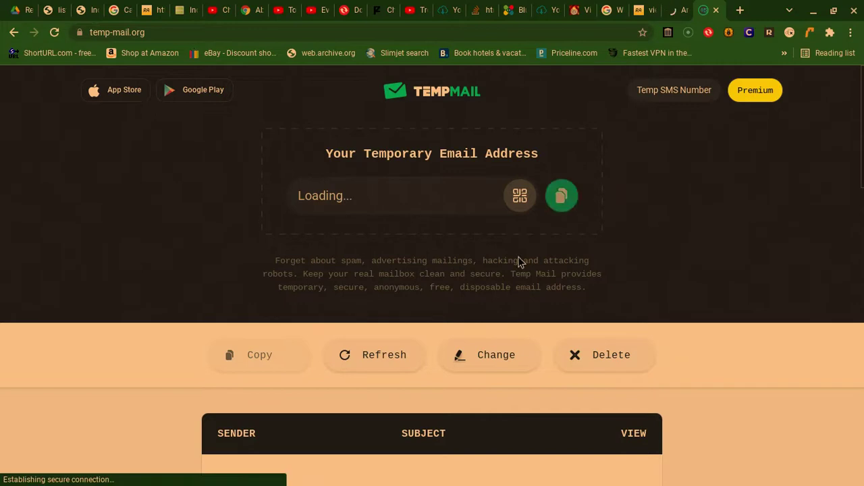
{"action": "left_click", "coordinate": [564, 195]}
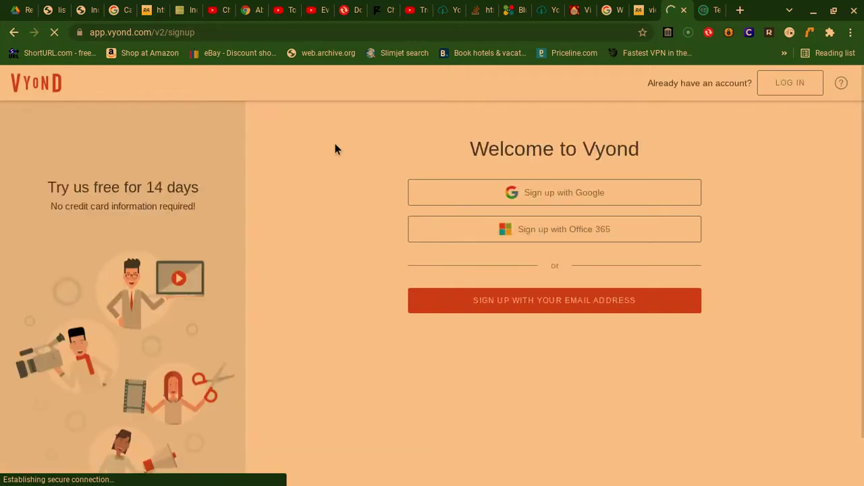
{"action": "left_click", "coordinate": [463, 300]}
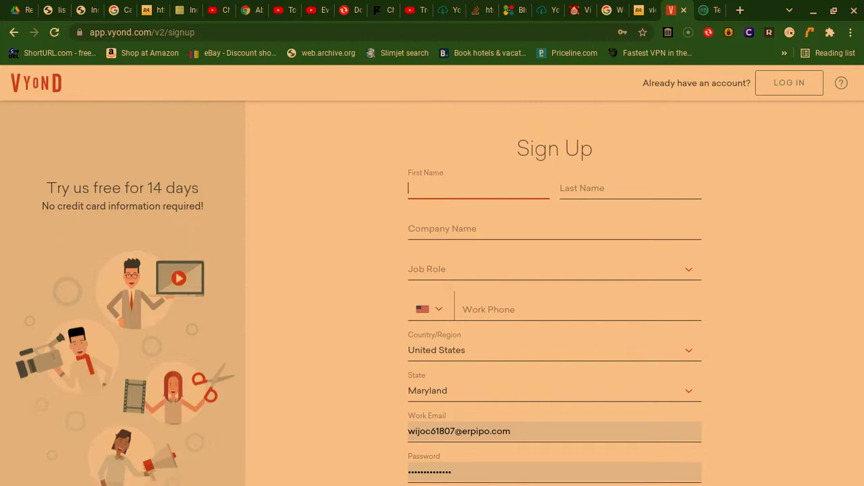
{"action": "left_click", "coordinate": [579, 190]}
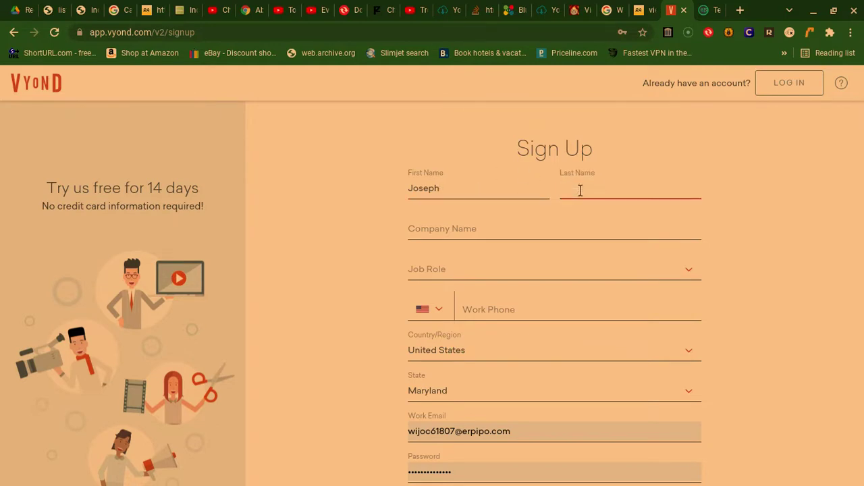
{"action": "key", "text": "Tab"}
{"action": "type", "text": "YouT"}
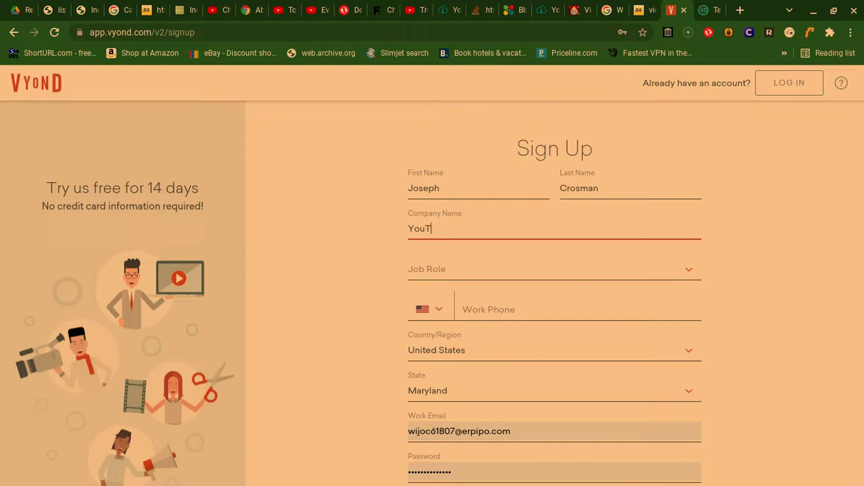
{"action": "type", "text": "ube"}
Set the job role to Other and begin a custom role entry
{"action": "left_click", "coordinate": [449, 271]}
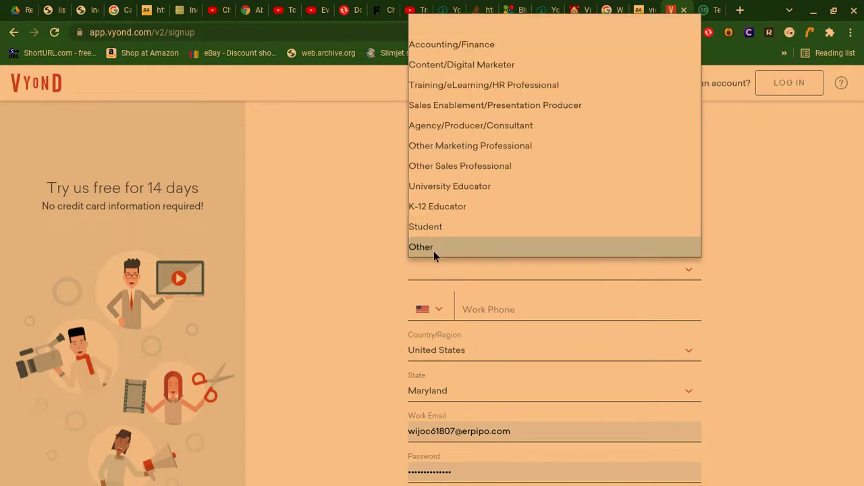
{"action": "left_click", "coordinate": [434, 249]}
{"action": "left_click", "coordinate": [443, 310]}
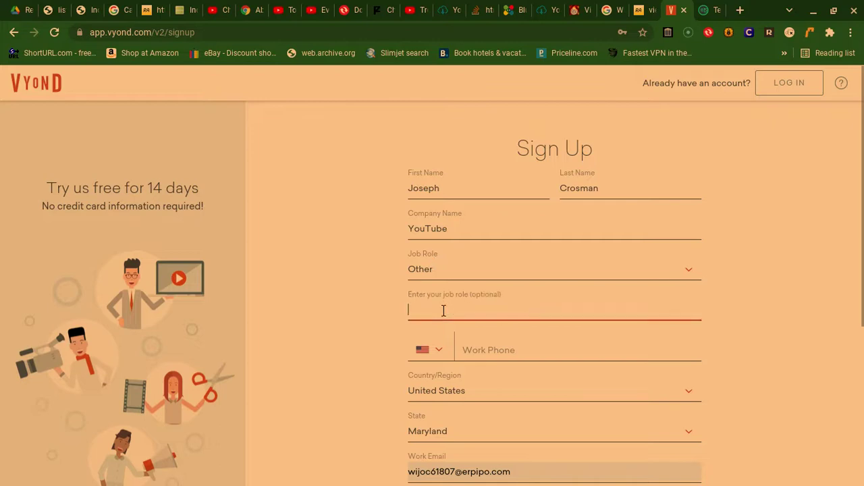
{"action": "type", "text": "other"}
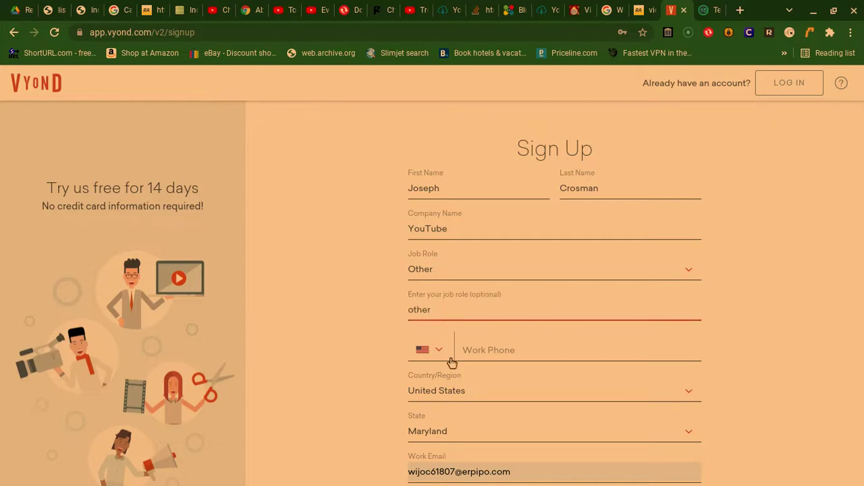
{"action": "left_click", "coordinate": [477, 358]}
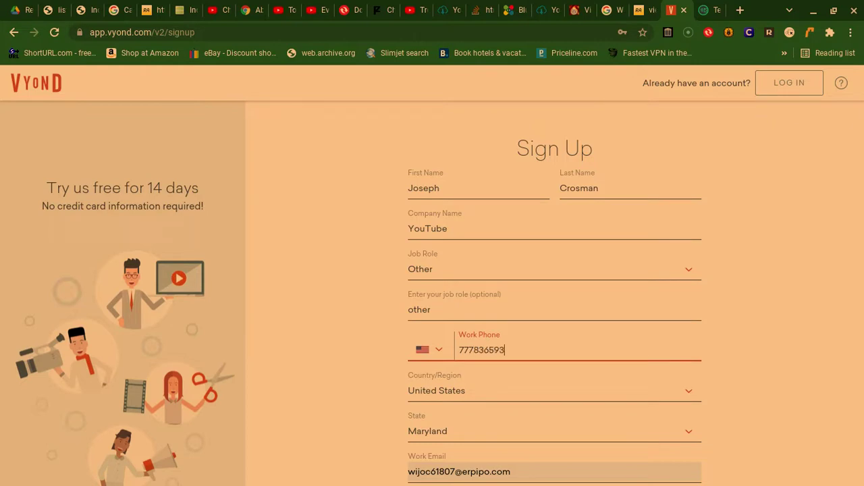
Paste the temporary address into Work Email and accept the terms of service
{"action": "scroll", "coordinate": [433, 270], "scroll_direction": "down", "scroll_amount": 2}
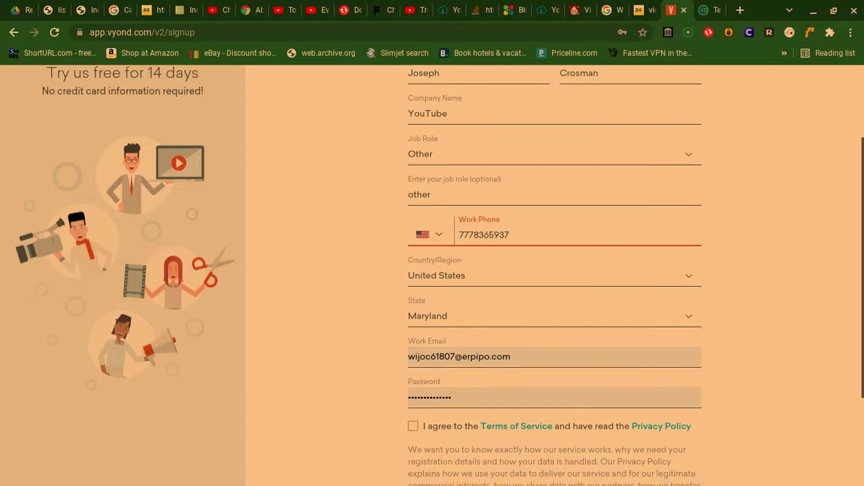
{"action": "scroll", "coordinate": [432, 270], "scroll_direction": "down", "scroll_amount": 1}
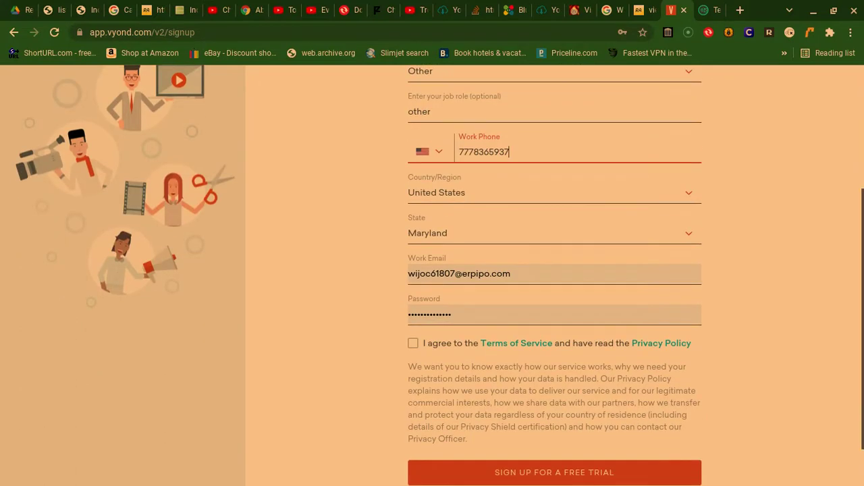
{"action": "left_click", "coordinate": [408, 274]}
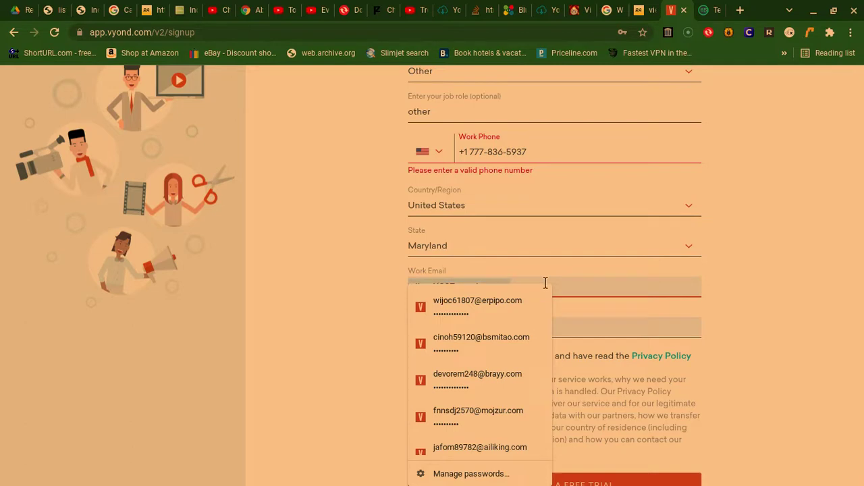
{"action": "key", "text": "ctrl+v"}
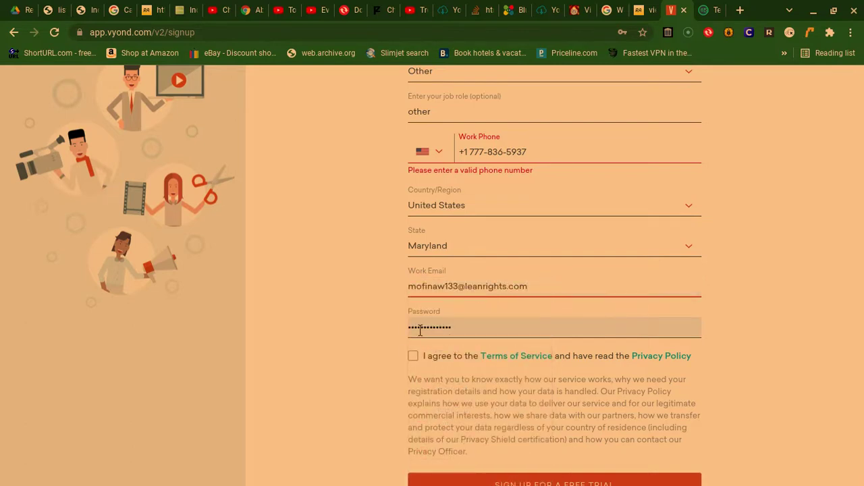
{"action": "left_click", "coordinate": [414, 357]}
{"action": "scroll", "coordinate": [416, 359], "scroll_direction": "up", "scroll_amount": 2}
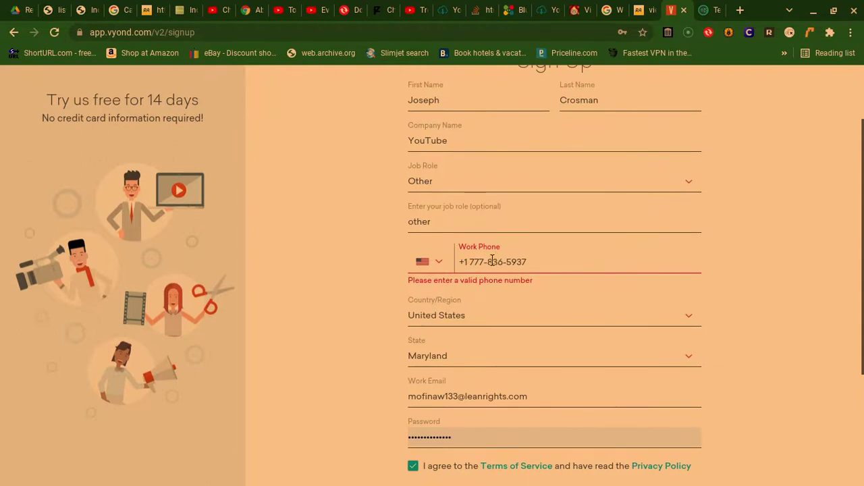
Correct the work phone number to end in 4346 and submit the signup form
{"action": "left_click", "coordinate": [537, 263]}
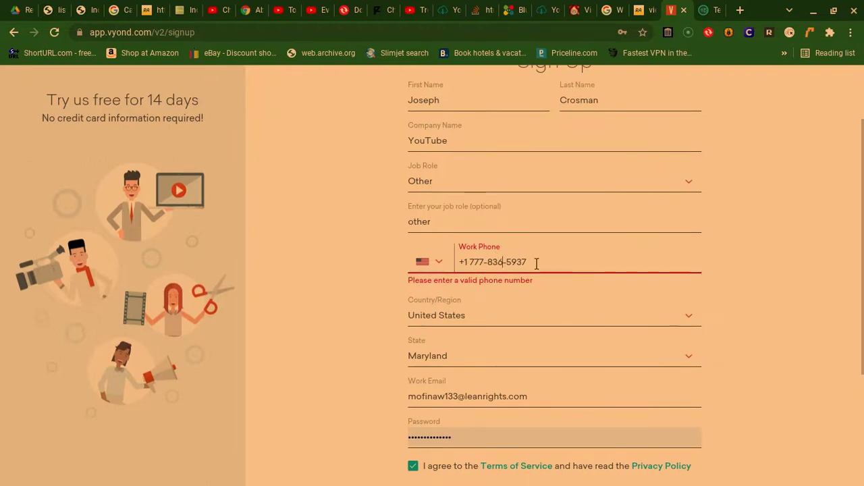
{"action": "left_click", "coordinate": [501, 262]}
{"action": "key", "text": "BackSpace"}
{"action": "type", "text": "5"}
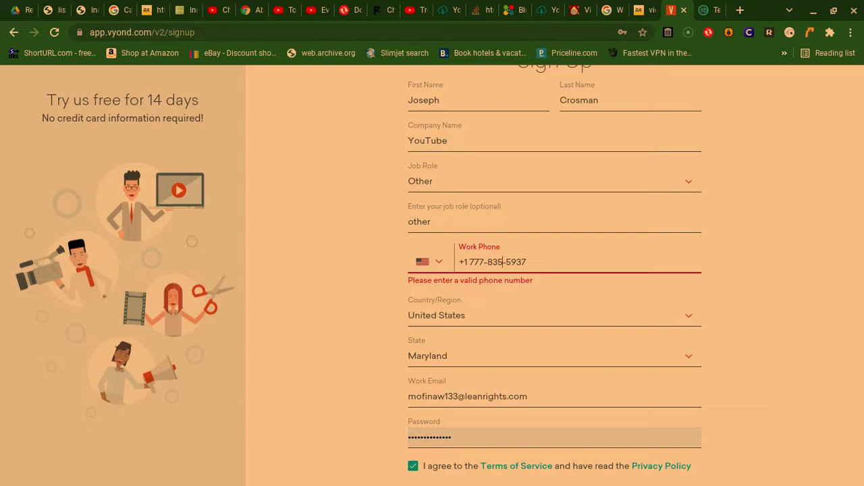
{"action": "key", "text": "BackSpace"}
{"action": "type", "text": "3"}
{"action": "key", "text": "BackSpace"}
{"action": "key", "text": "BackSpace"}
{"action": "key", "text": "BackSpace"}
{"action": "left_click_drag", "start_coordinate": [515, 262], "coordinate": [457, 264]}
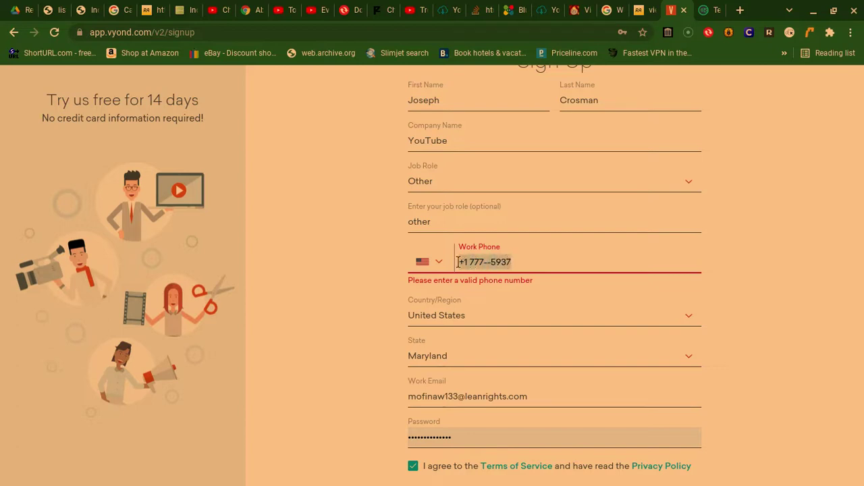
{"action": "key", "text": "BackSpace"}
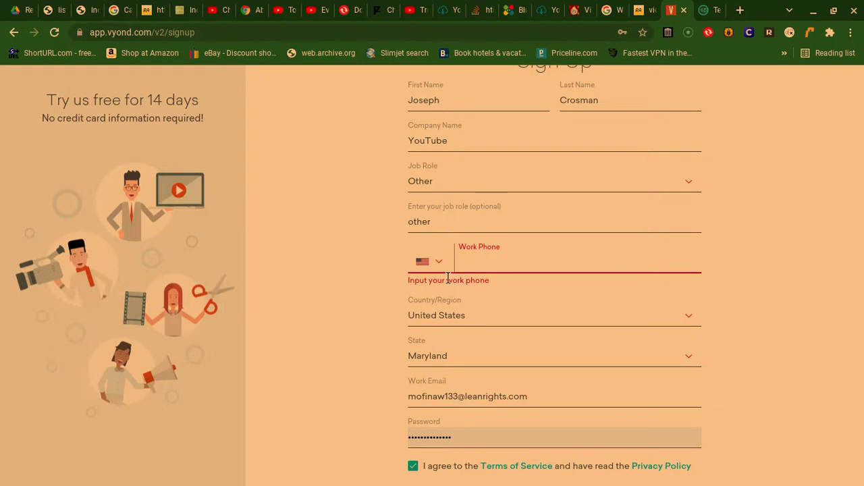
{"action": "type", "text": "4434"}
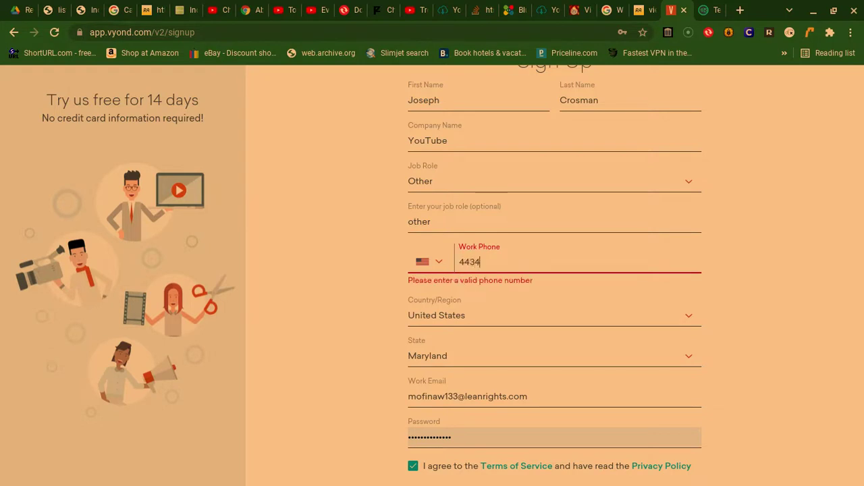
{"action": "type", "text": "6"}
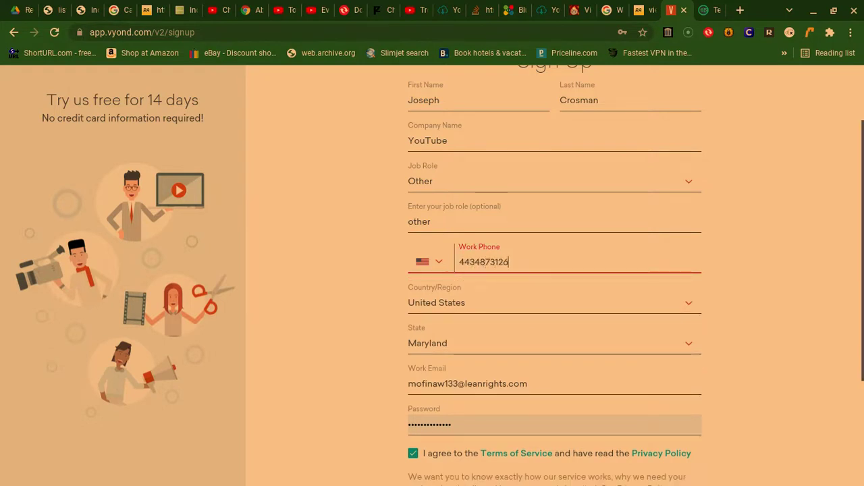
{"action": "scroll", "coordinate": [432, 270], "scroll_direction": "down", "scroll_amount": 3}
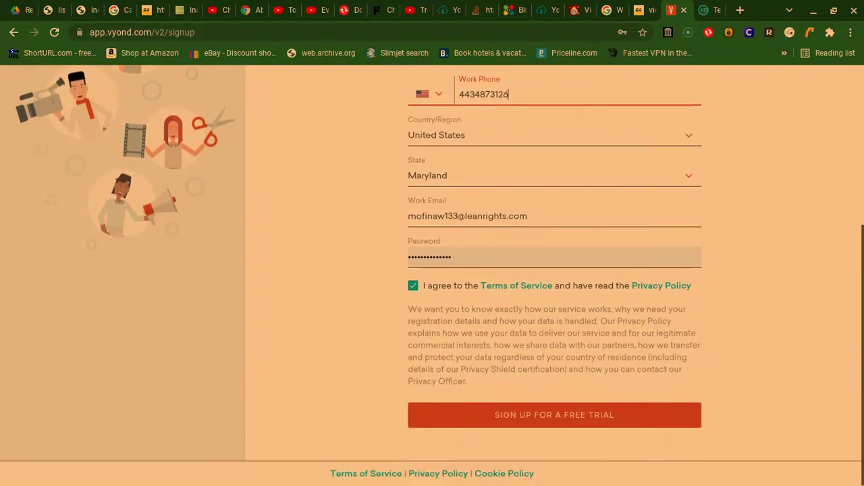
{"action": "key", "text": "Return"}
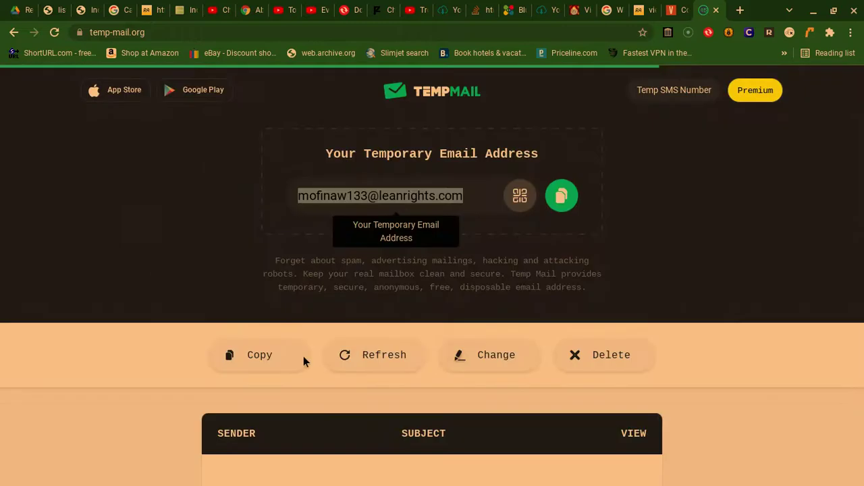
Open The Vyond Team's 'Activate your account' email and follow its Activate Your Account link
{"action": "scroll", "coordinate": [314, 373], "scroll_direction": "down", "scroll_amount": 3}
{"action": "scroll", "coordinate": [314, 372], "scroll_direction": "down", "scroll_amount": 1}
{"action": "scroll", "coordinate": [314, 372], "scroll_direction": "down", "scroll_amount": 1}
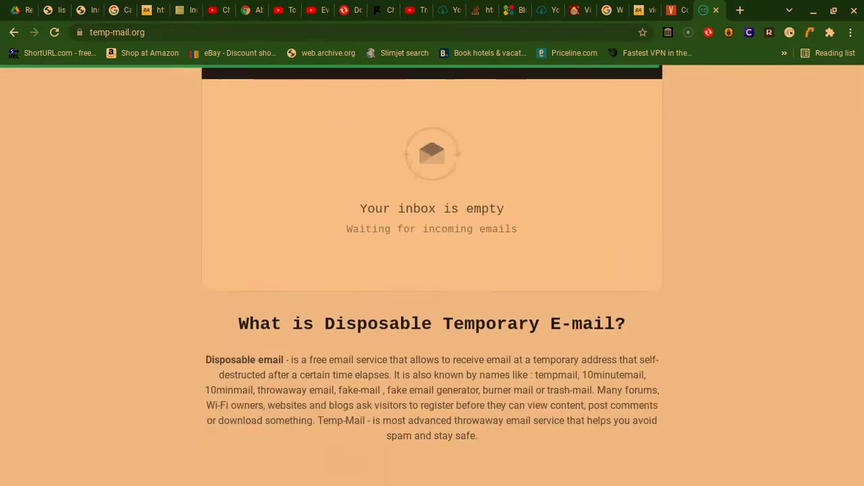
{"action": "scroll", "coordinate": [314, 375], "scroll_direction": "up", "scroll_amount": 1}
{"action": "scroll", "coordinate": [314, 375], "scroll_direction": "up", "scroll_amount": 1}
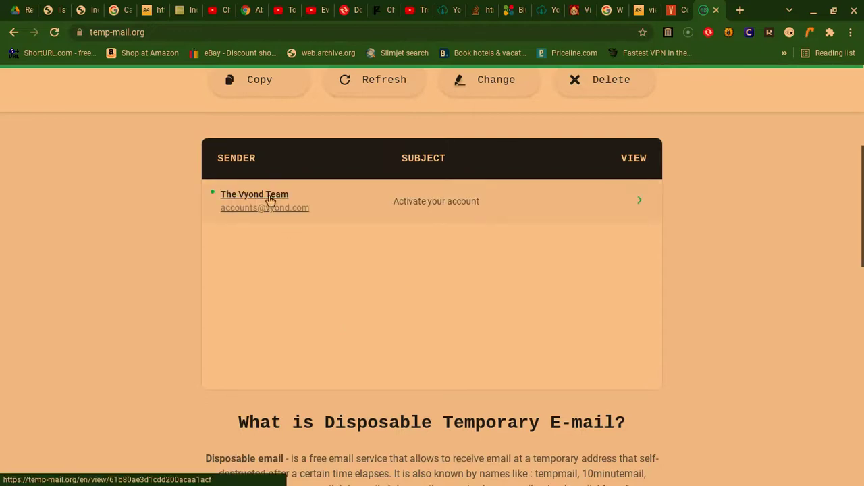
{"action": "left_click", "coordinate": [268, 197]}
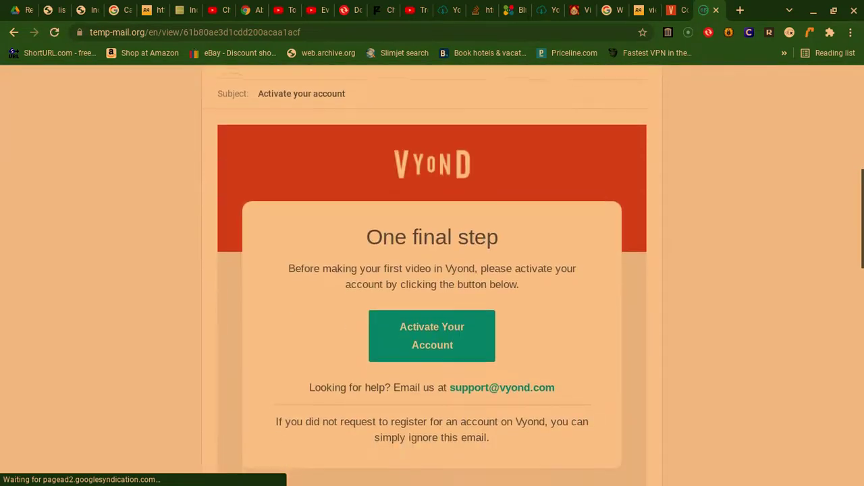
{"action": "left_click", "coordinate": [404, 343]}
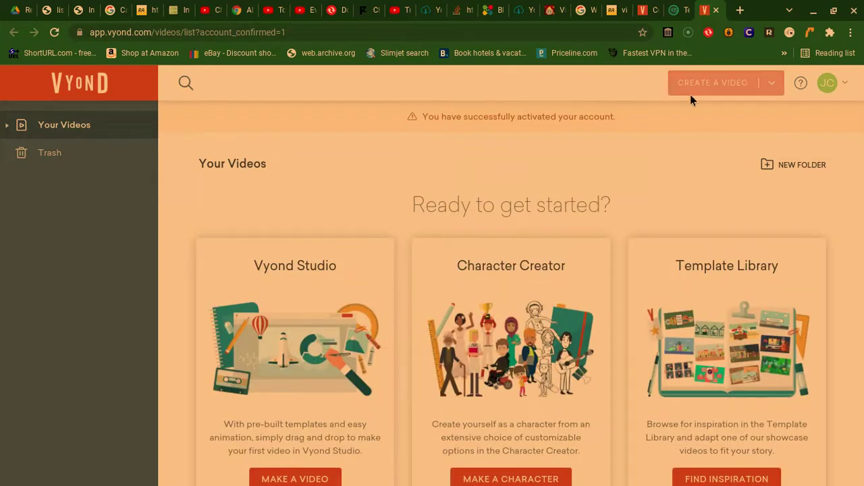
Create a new character choosing the Business Friendly style and the first, slimmest body type
{"action": "left_click", "coordinate": [773, 83]}
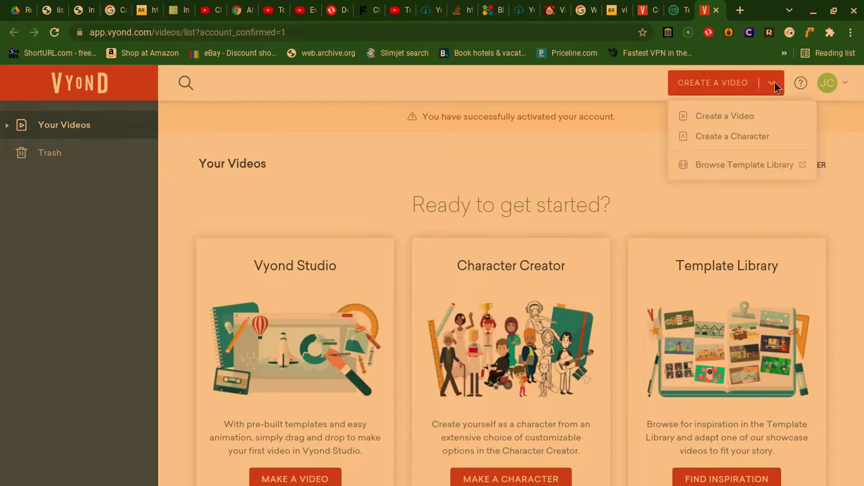
{"action": "left_click", "coordinate": [763, 139]}
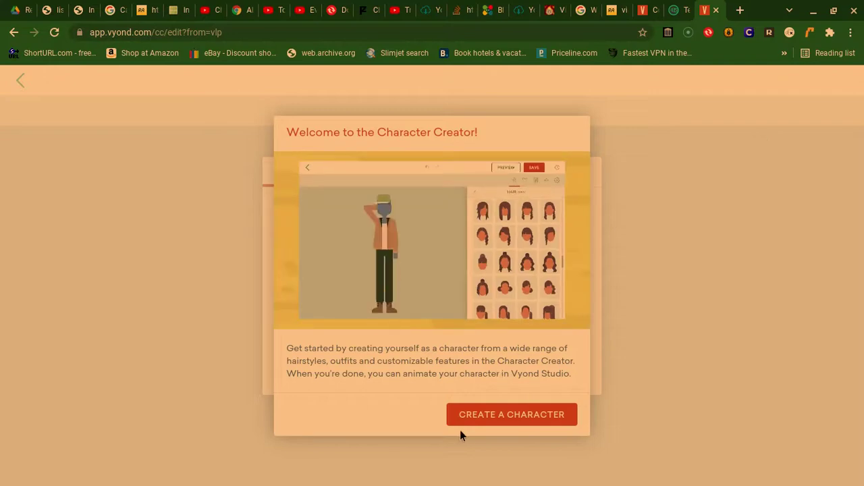
{"action": "left_click", "coordinate": [476, 415]}
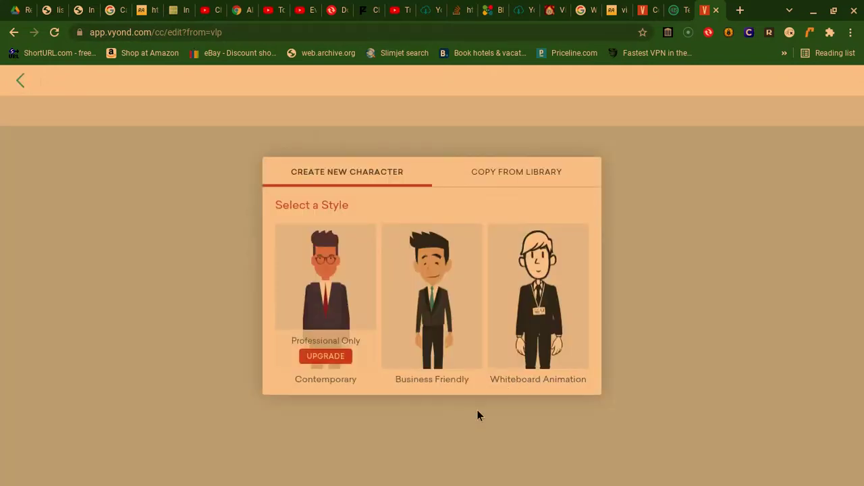
{"action": "left_click", "coordinate": [436, 300]}
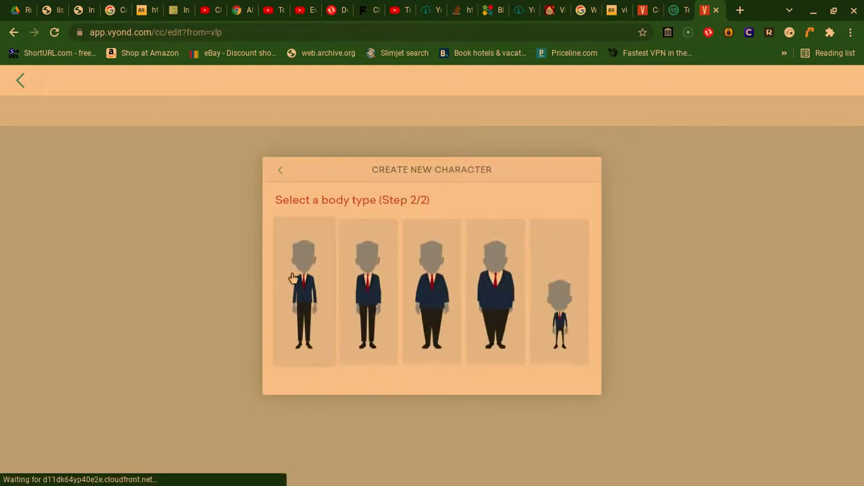
{"action": "left_click", "coordinate": [304, 277]}
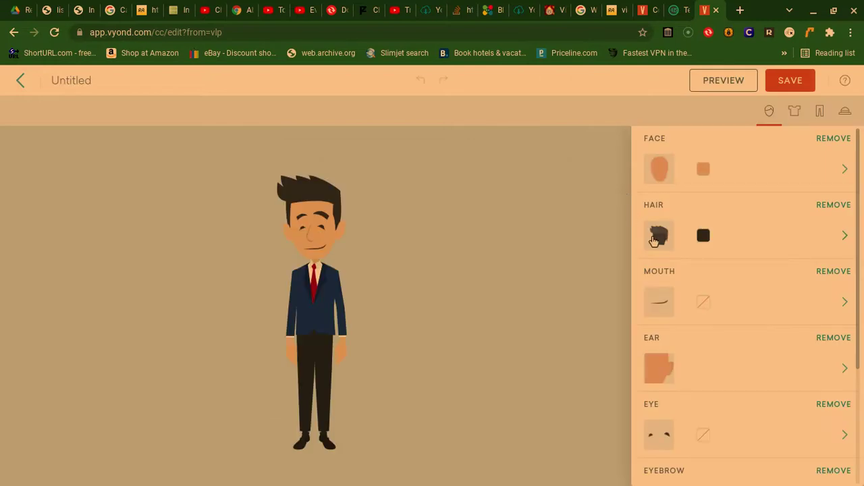
Change the character's eyes to the third style, open round dots
{"action": "left_click", "coordinate": [662, 430]}
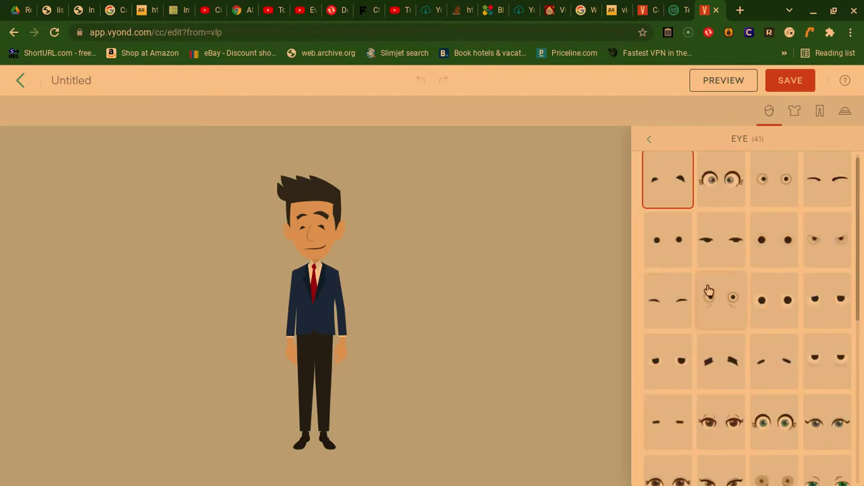
{"action": "left_click", "coordinate": [764, 187]}
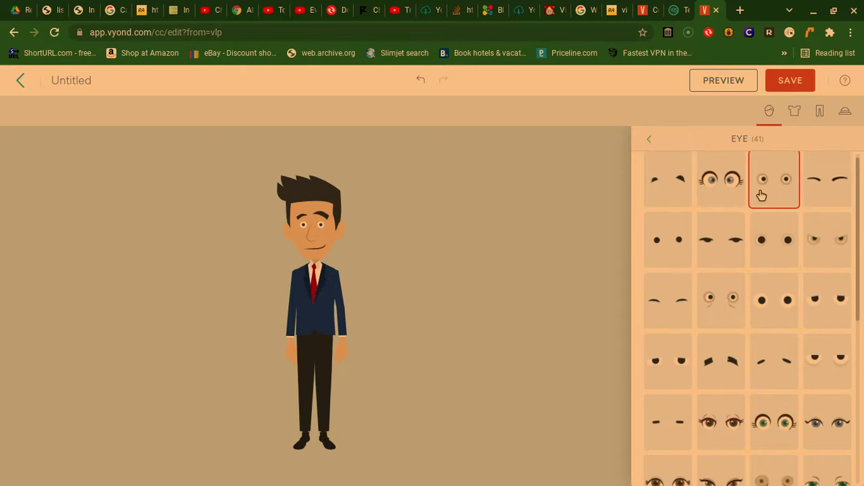
{"action": "left_click", "coordinate": [651, 140]}
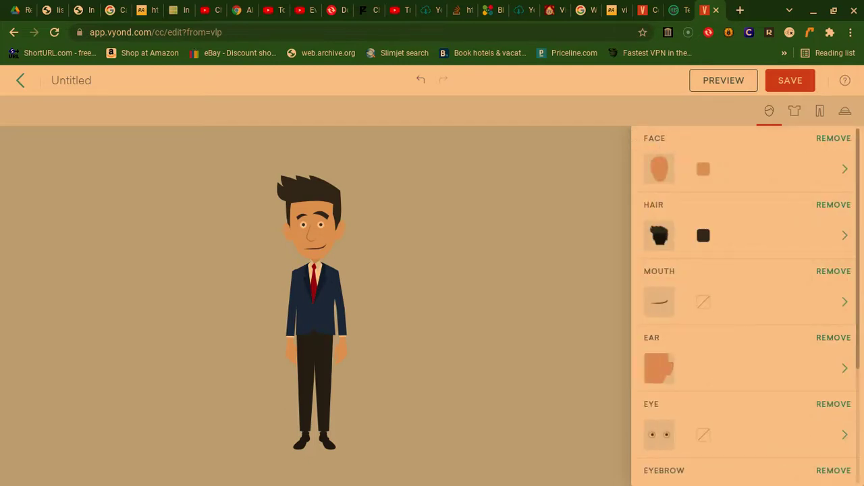
{"action": "left_click", "coordinate": [797, 114]}
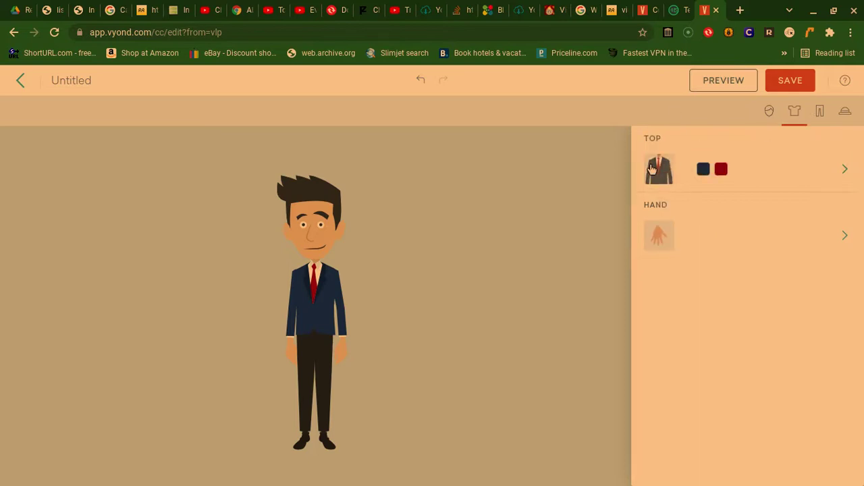
Dress the character in the green T-shirt and make it a brighter green
{"action": "left_click", "coordinate": [651, 169]}
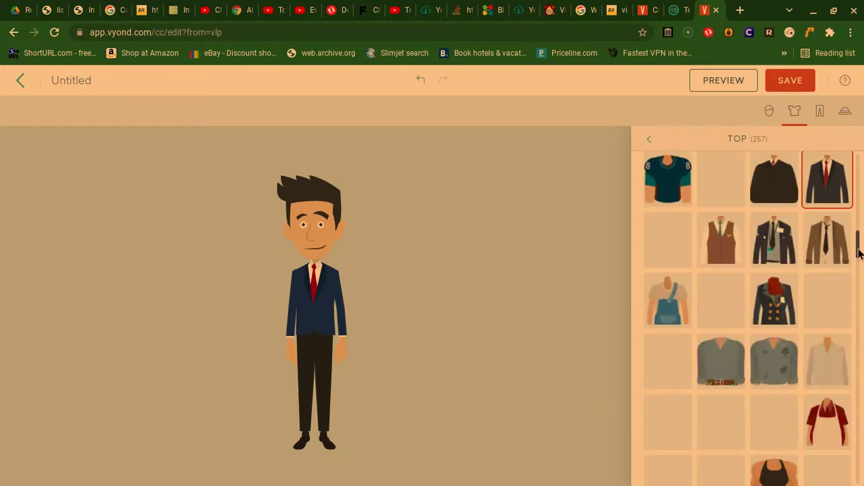
{"action": "left_click_drag", "start_coordinate": [859, 253], "coordinate": [862, 171]}
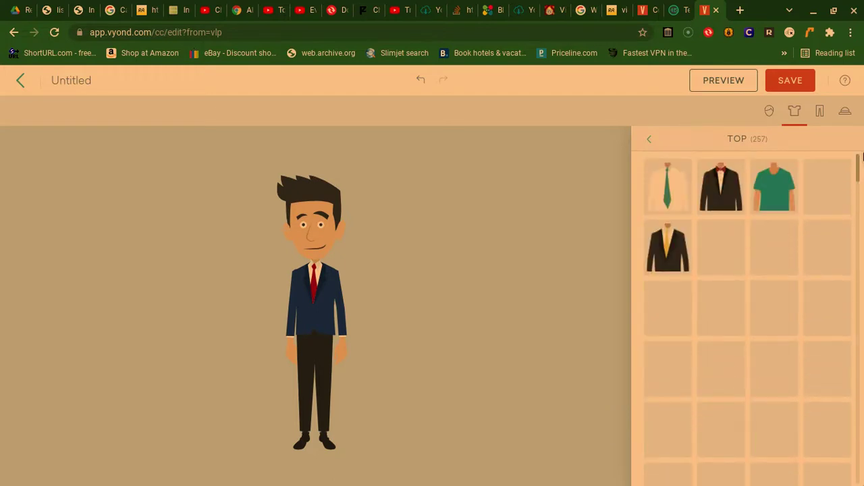
{"action": "left_click", "coordinate": [780, 198]}
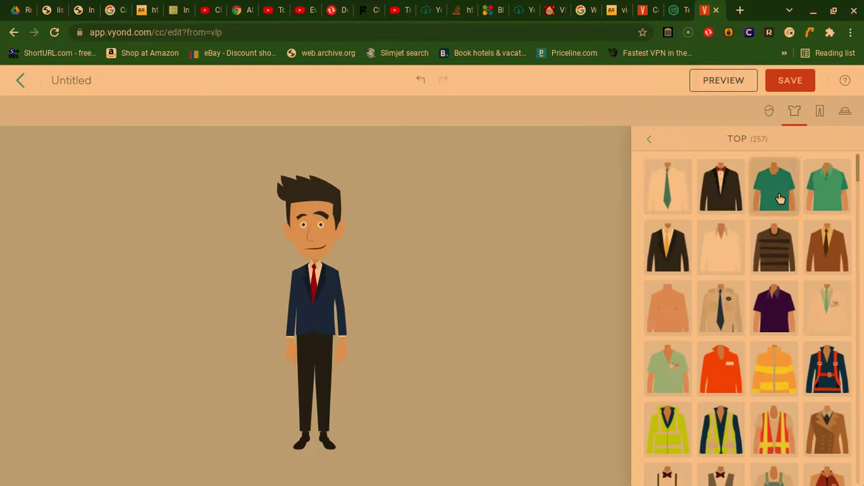
{"action": "left_click", "coordinate": [649, 139]}
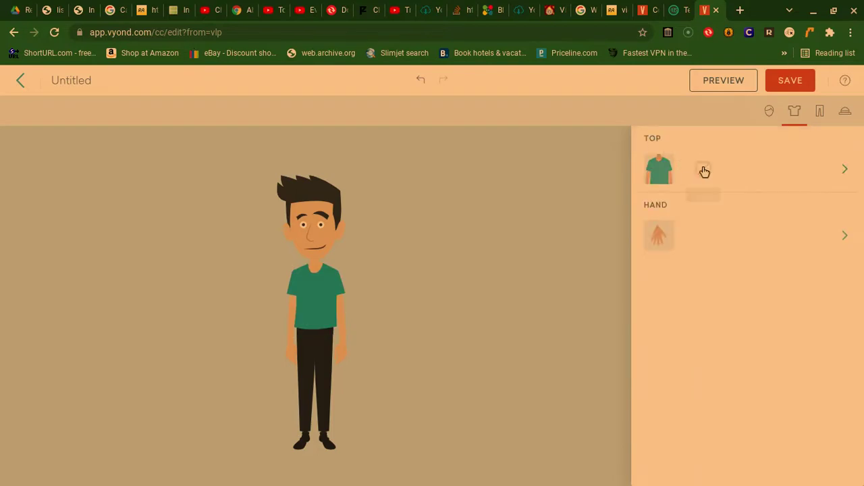
{"action": "left_click", "coordinate": [705, 174]}
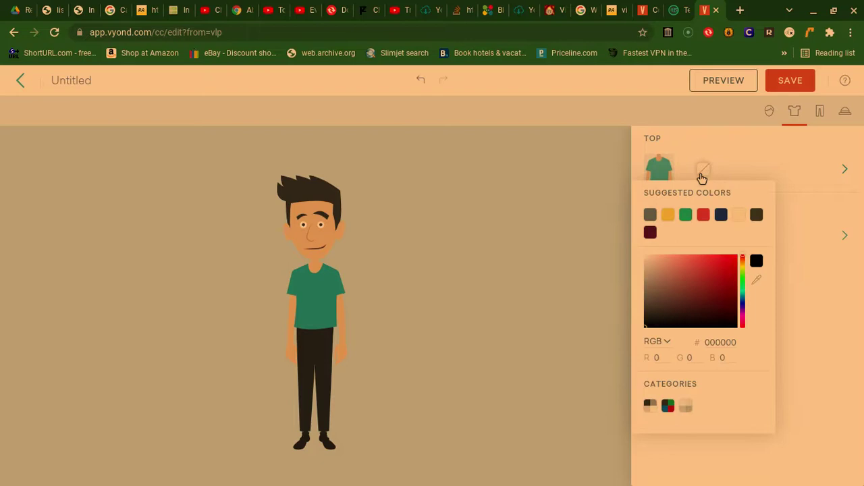
{"action": "left_click", "coordinate": [686, 222]}
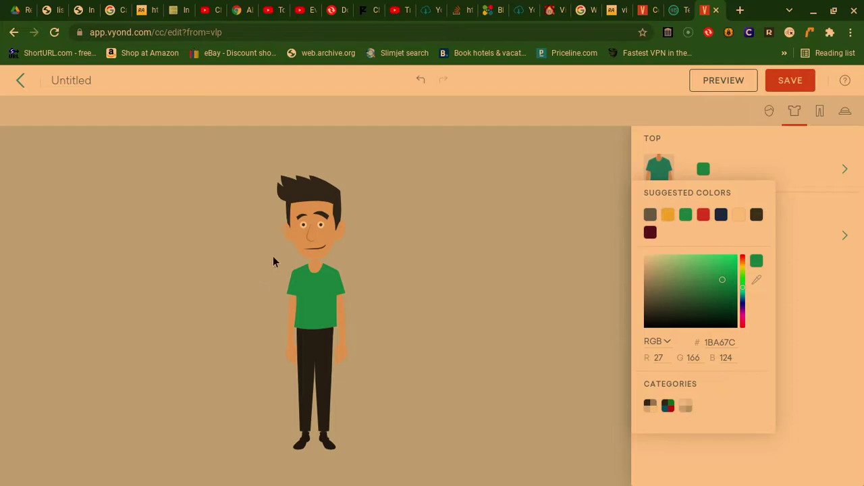
Rename the character from Untitled to Joseph
{"action": "left_click", "coordinate": [145, 82]}
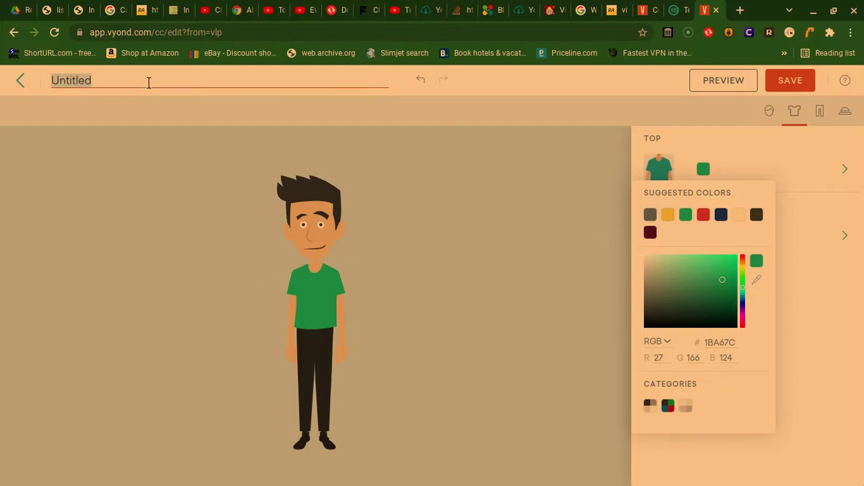
{"action": "key", "text": "BackSpace"}
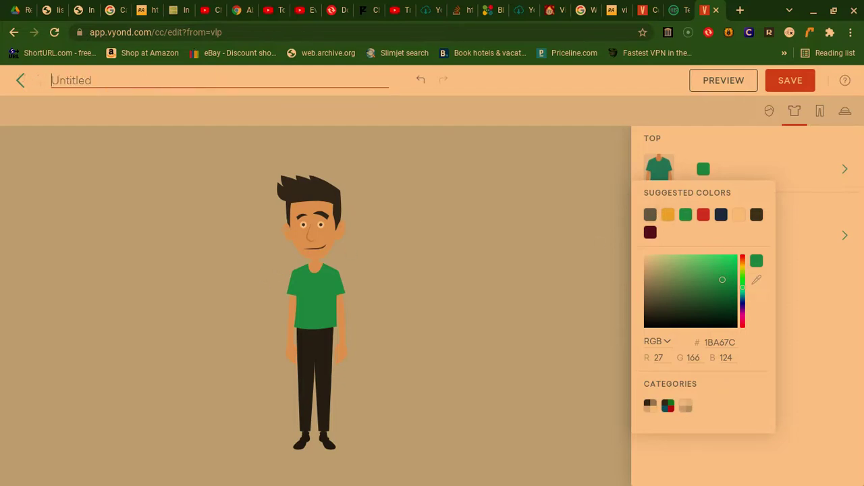
{"action": "type", "text": "Josel"}
{"action": "type", "text": "ph"}
{"action": "key", "text": "BackSpace"}
{"action": "key", "text": "BackSpace"}
{"action": "type", "text": "ph"}
Keep Joseph's current pants style and recolour them from black to a darker navy blue
{"action": "left_click", "coordinate": [742, 124]}
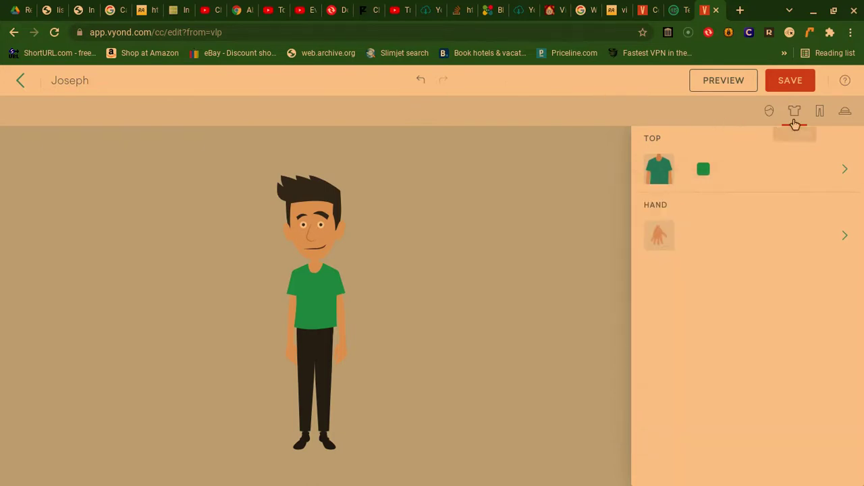
{"action": "left_click", "coordinate": [817, 112]}
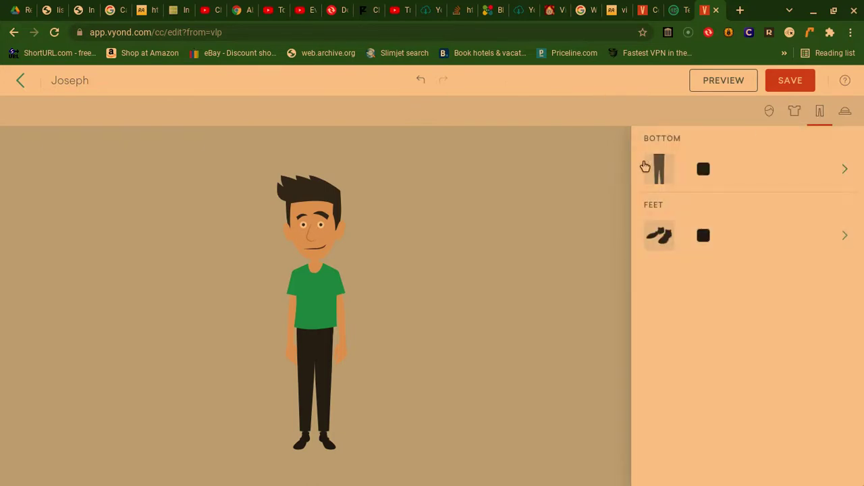
{"action": "left_click", "coordinate": [654, 168]}
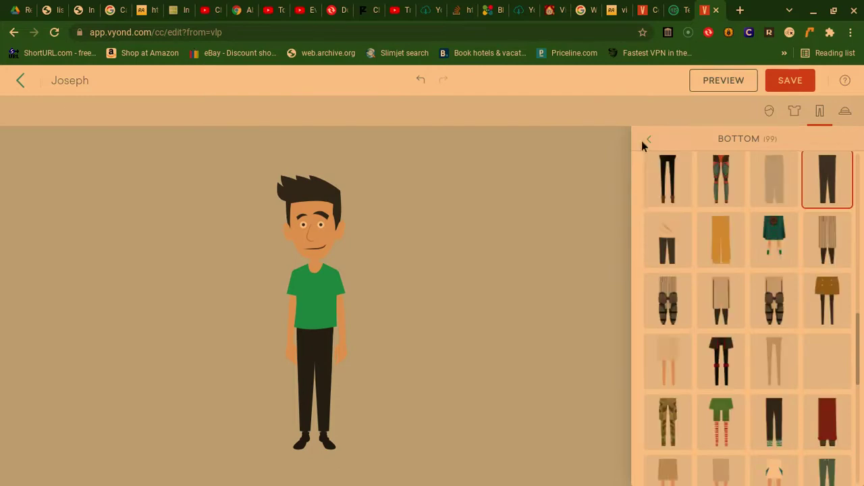
{"action": "left_click", "coordinate": [647, 140]}
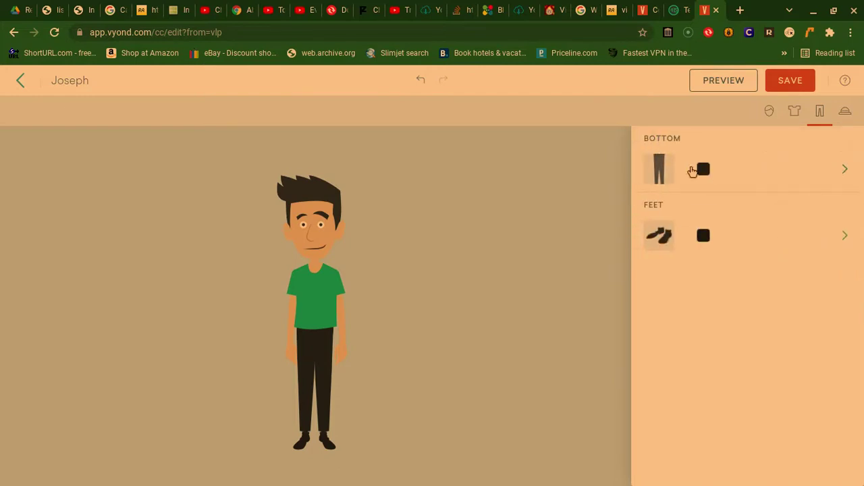
{"action": "left_click", "coordinate": [704, 169]}
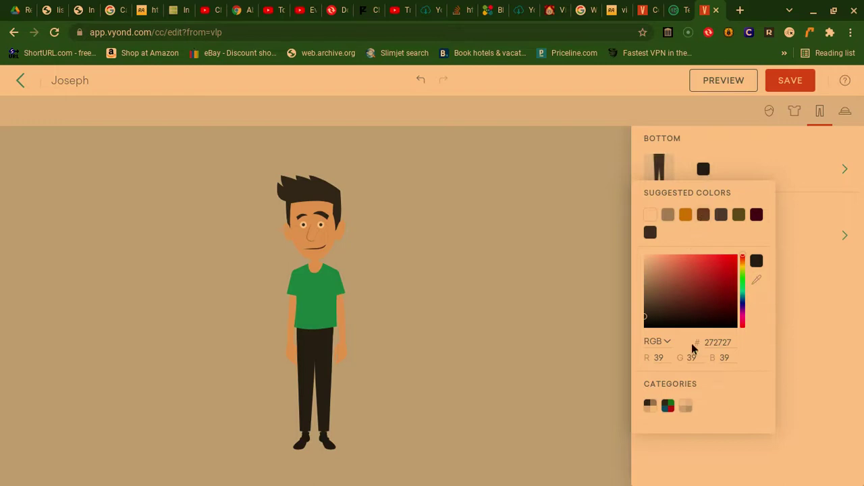
{"action": "left_click", "coordinate": [670, 408]}
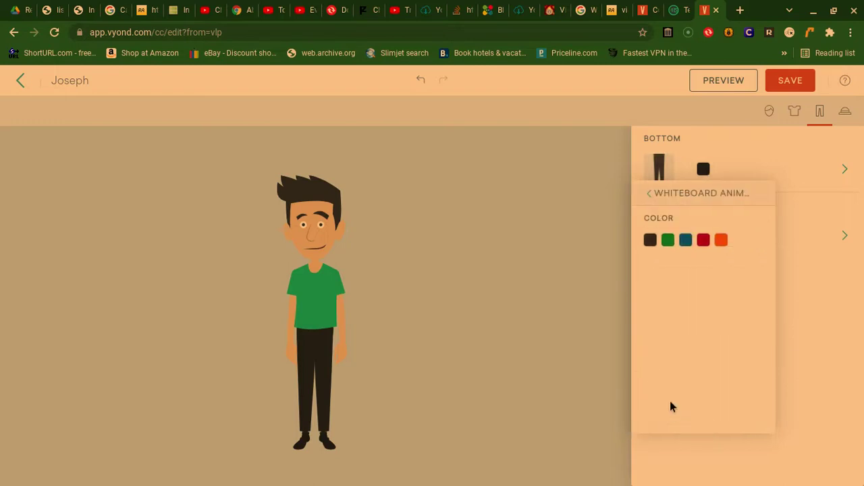
{"action": "left_click", "coordinate": [685, 241]}
{"action": "left_click", "coordinate": [646, 196]}
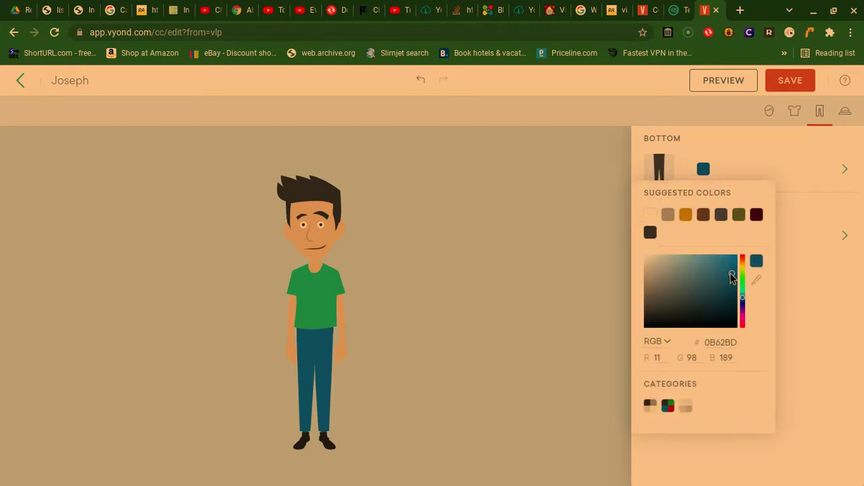
{"action": "mouse_move", "coordinate": [730, 274]}
{"action": "left_mouse_down"}
{"action": "mouse_move", "coordinate": [730, 295]}
{"action": "mouse_move", "coordinate": [738, 294]}
{"action": "left_mouse_up"}
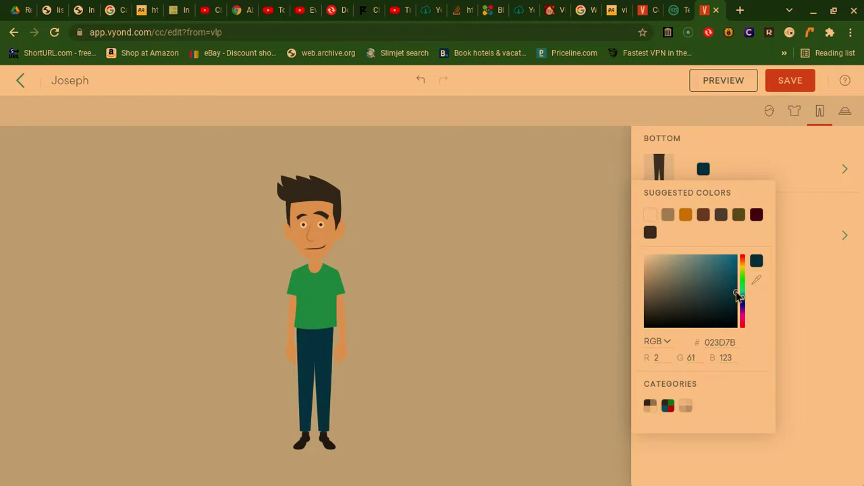
{"action": "left_click_drag", "start_coordinate": [738, 295], "coordinate": [737, 296]}
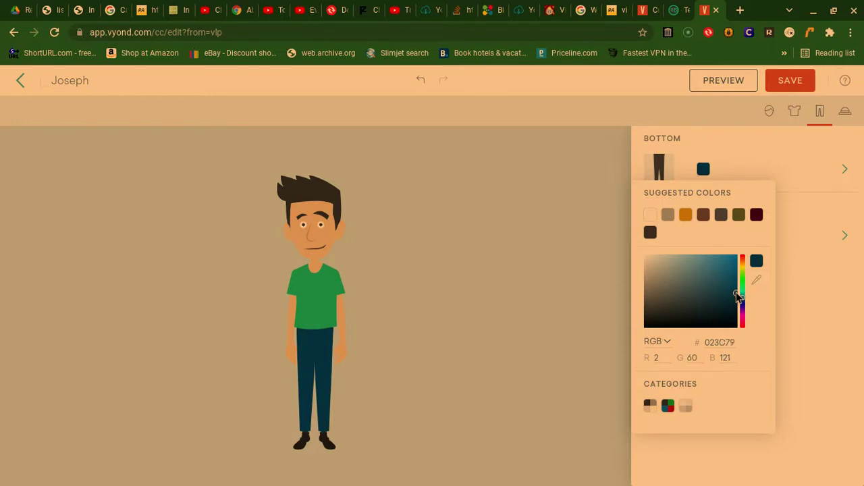
{"action": "left_click", "coordinate": [565, 261]}
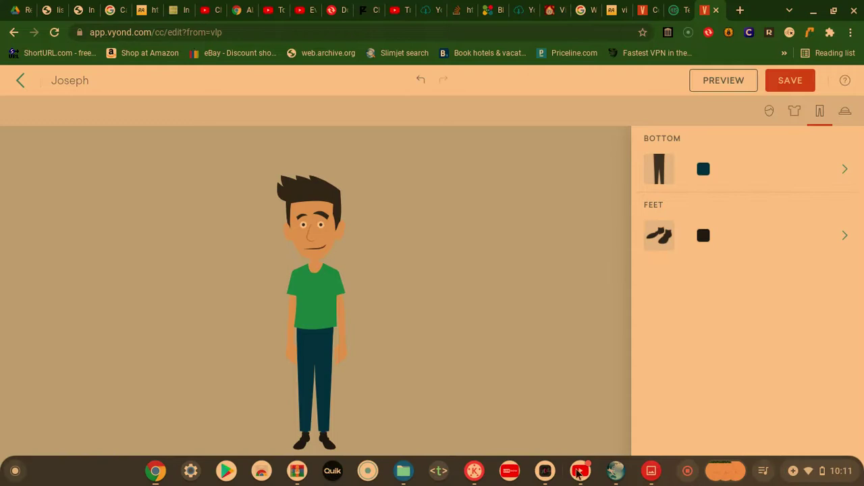
In GoAnifire, eyedrop the jeans' dark blue into the pants colour
{"action": "left_click", "coordinate": [613, 473]}
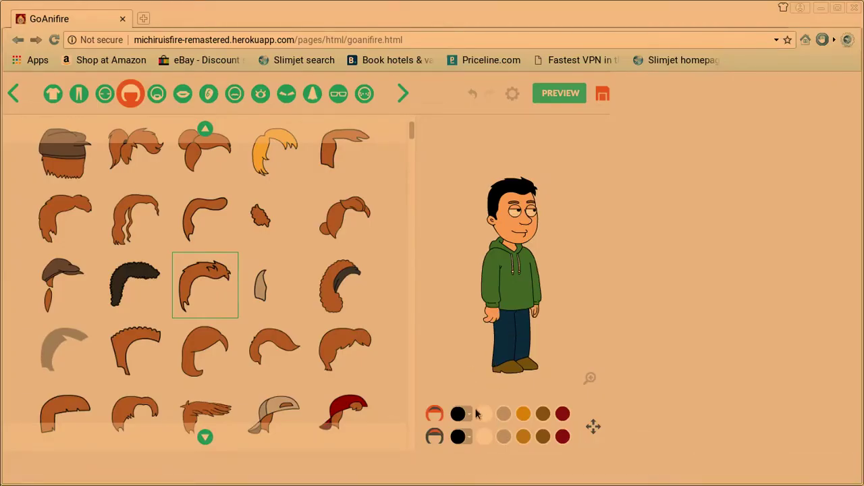
{"action": "left_click", "coordinate": [79, 98]}
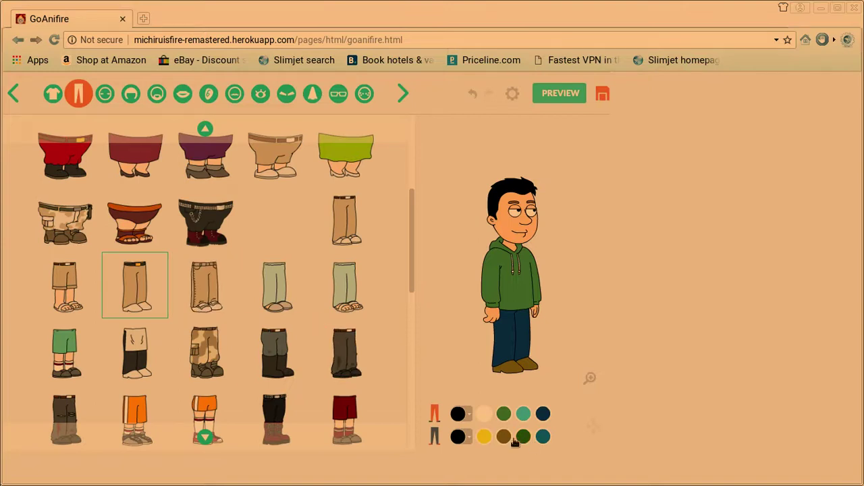
{"action": "left_click", "coordinate": [468, 416]}
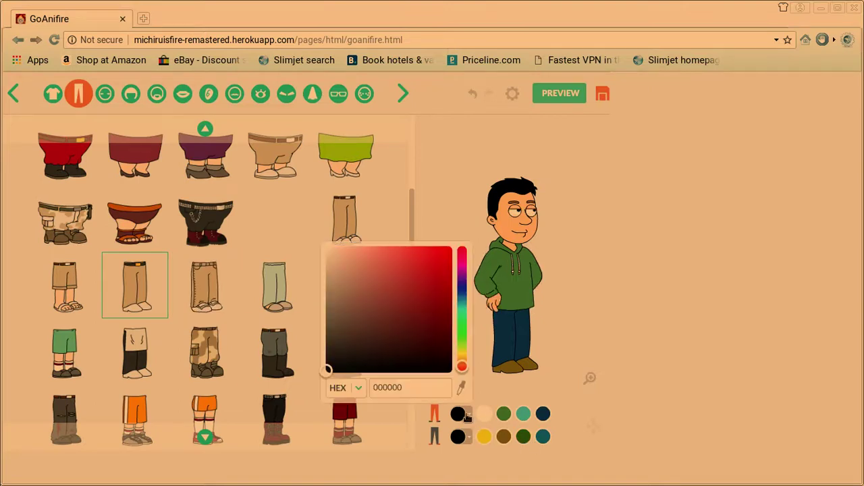
{"action": "left_click", "coordinate": [462, 387]}
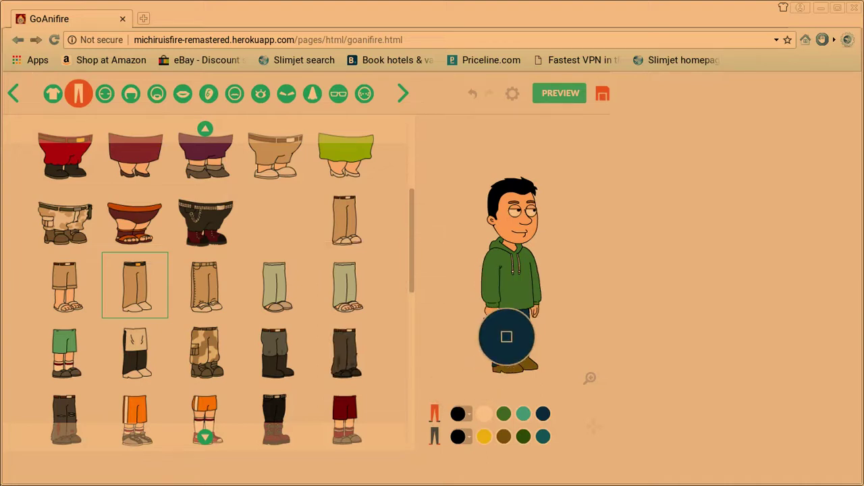
{"action": "left_click", "coordinate": [508, 341]}
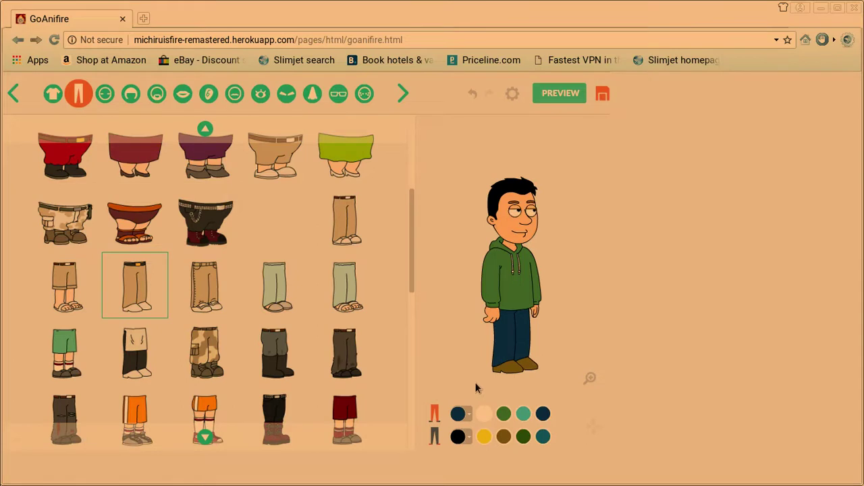
Select the pants hex code 0B3573 for copying and minimize GoAnifire
{"action": "left_click", "coordinate": [458, 412]}
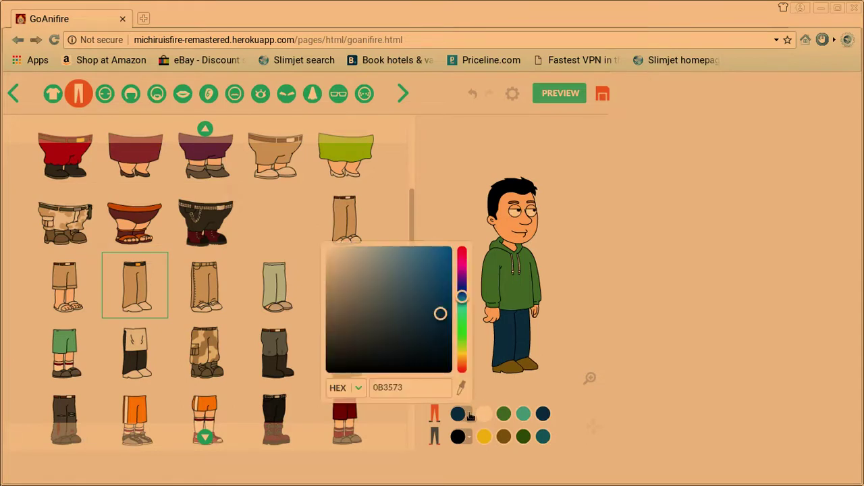
{"action": "double_click", "coordinate": [372, 388]}
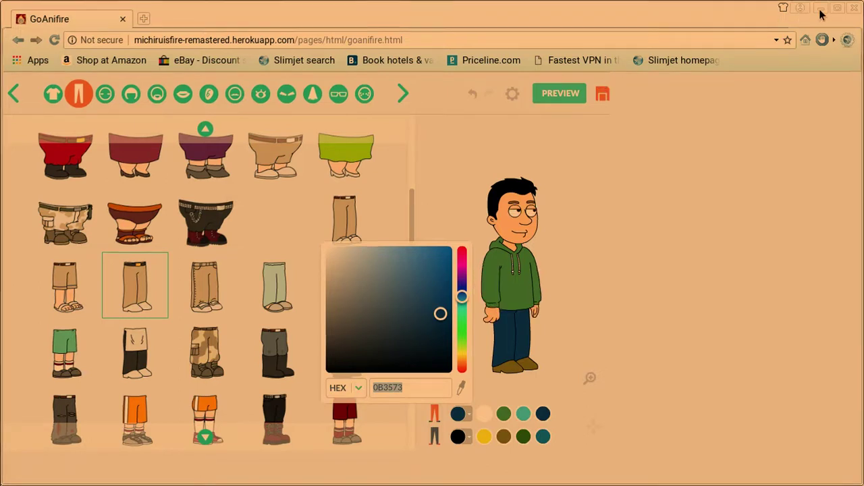
{"action": "left_click", "coordinate": [821, 11]}
Enter hex 0B3573 as Vyond's pants colour, then return to GoAnifire
{"action": "left_click", "coordinate": [702, 170]}
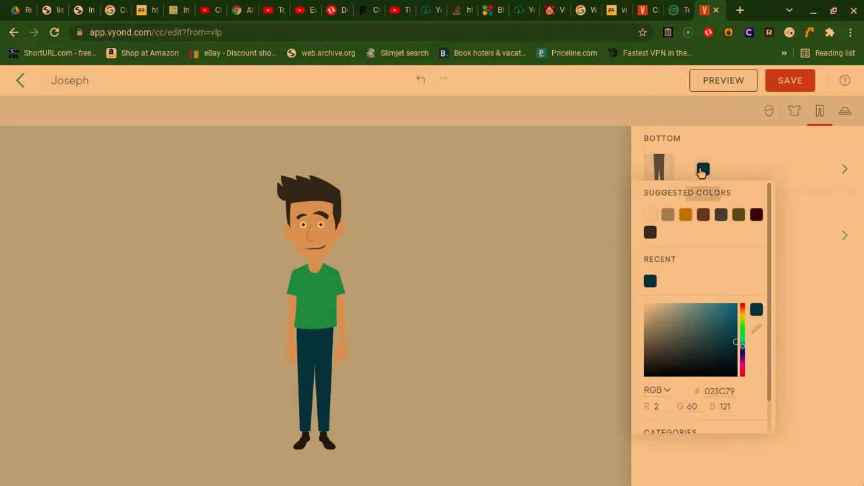
{"action": "double_click", "coordinate": [714, 390]}
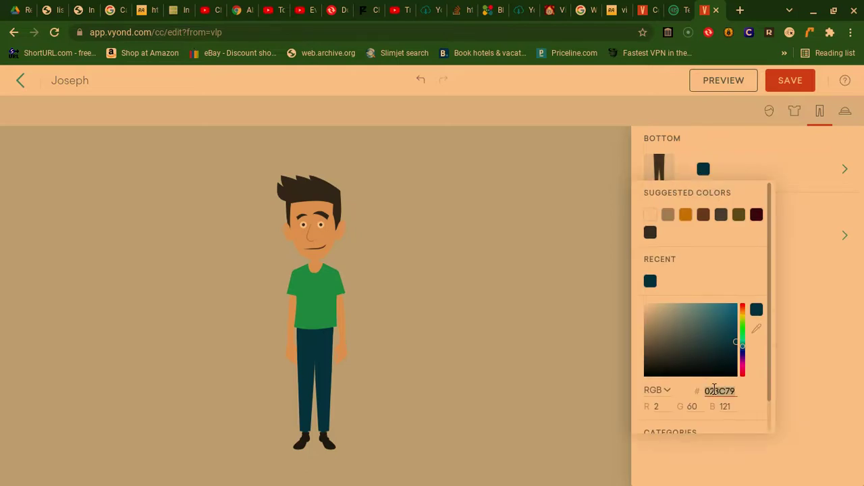
{"action": "type", "text": "0B3573"}
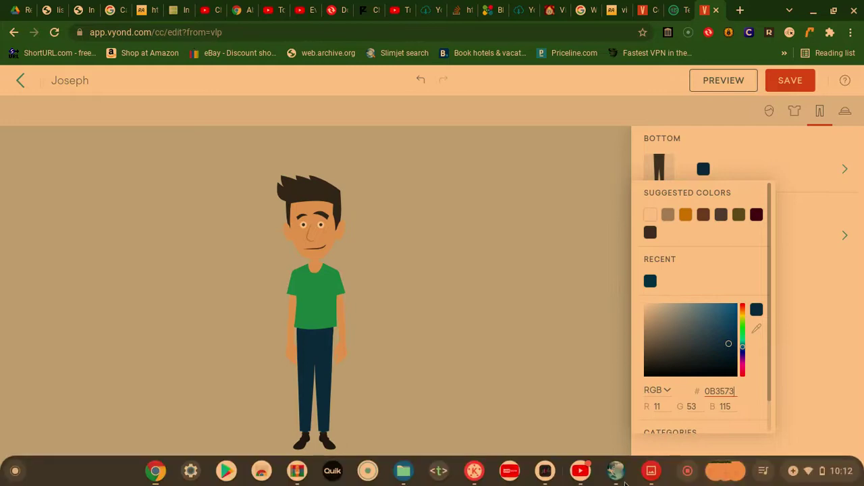
{"action": "left_click", "coordinate": [614, 473]}
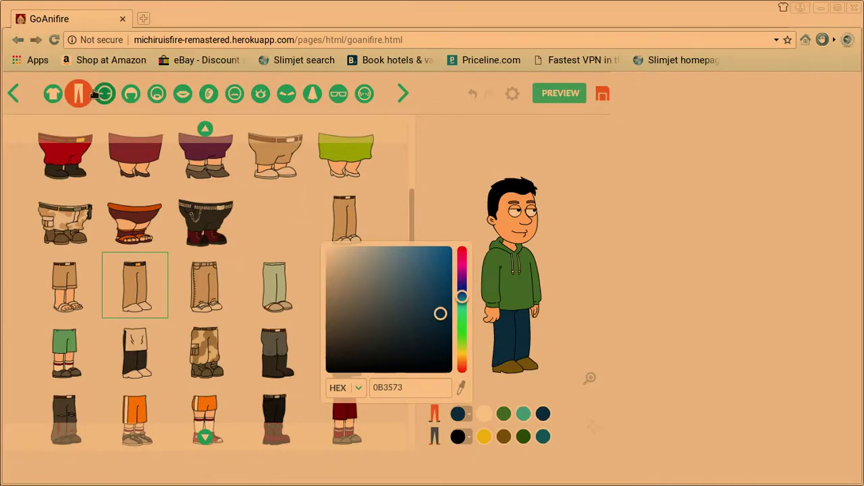
Eyedrop the hoodie's green into GoAnifire's shirt colour and select its hex 428247
{"action": "left_click", "coordinate": [53, 93]}
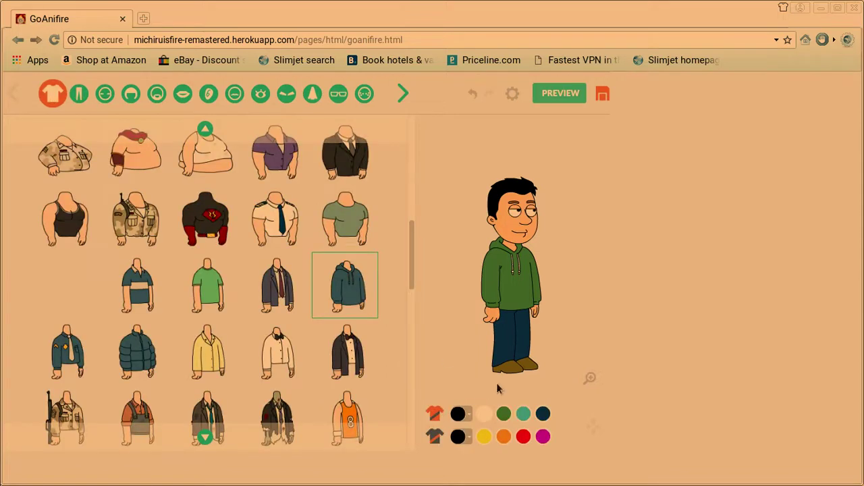
{"action": "left_click", "coordinate": [467, 413]}
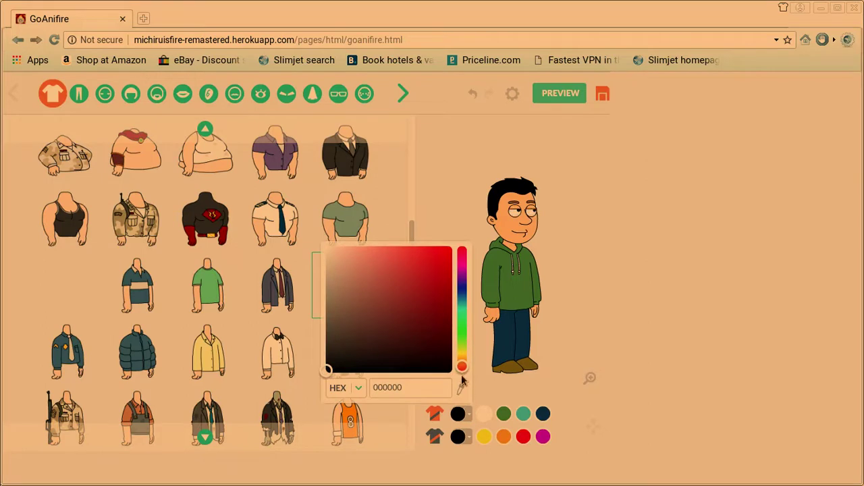
{"action": "left_click", "coordinate": [461, 389]}
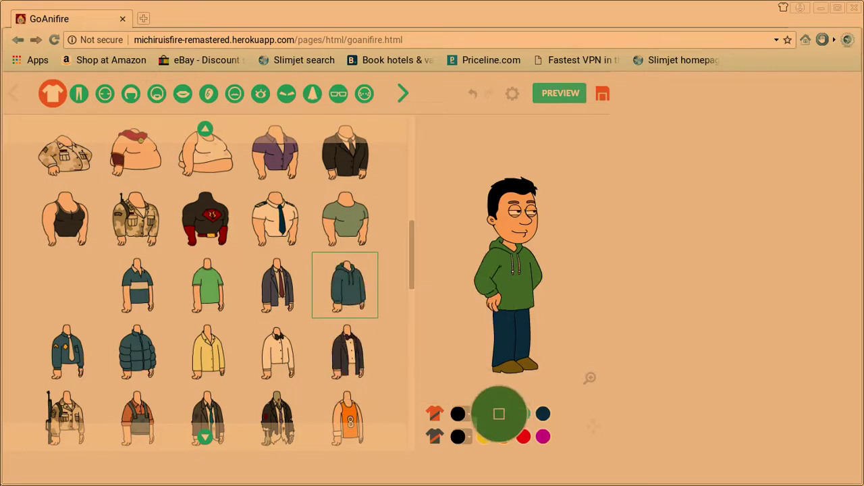
{"action": "left_click", "coordinate": [500, 414]}
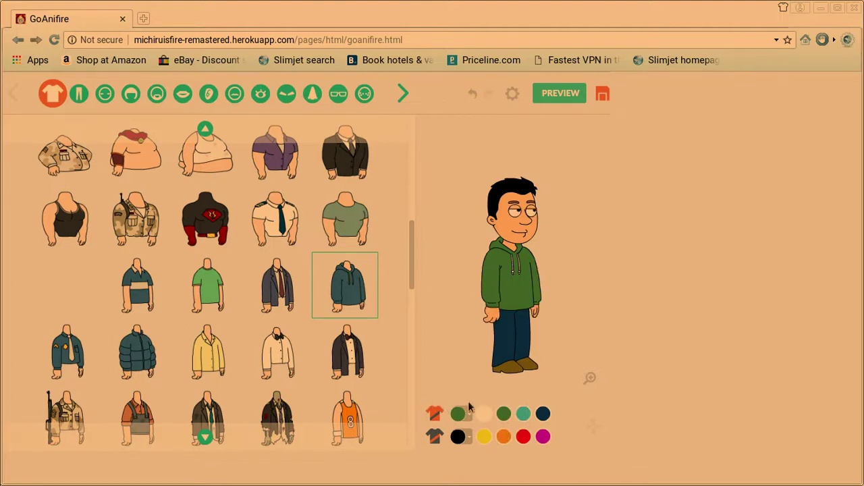
{"action": "left_click", "coordinate": [471, 415]}
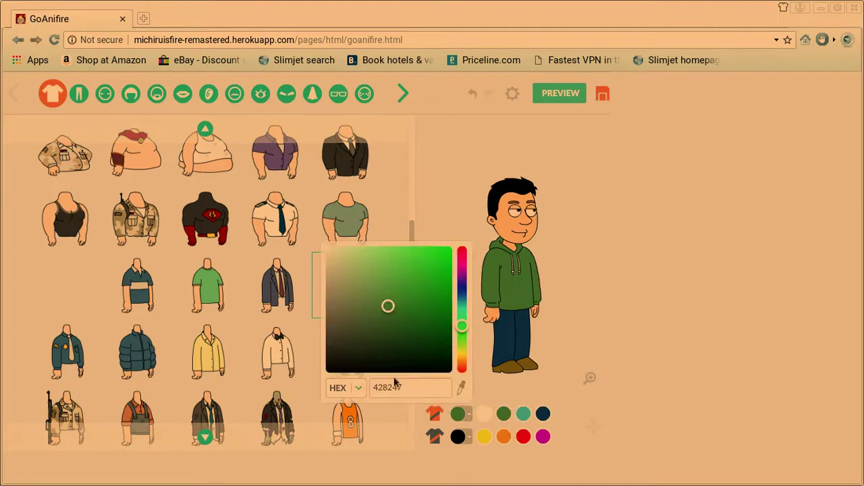
{"action": "left_click_drag", "start_coordinate": [405, 386], "coordinate": [364, 387]}
{"action": "key", "text": "ctrl+c"}
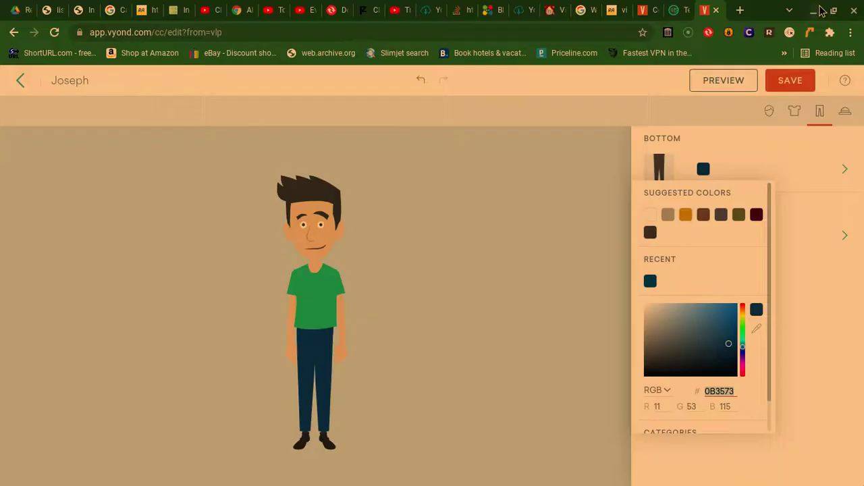
{"action": "left_click", "coordinate": [821, 9]}
Paste hex 428247 as Joseph's shirt colour in Vyond
{"action": "left_click", "coordinate": [796, 112]}
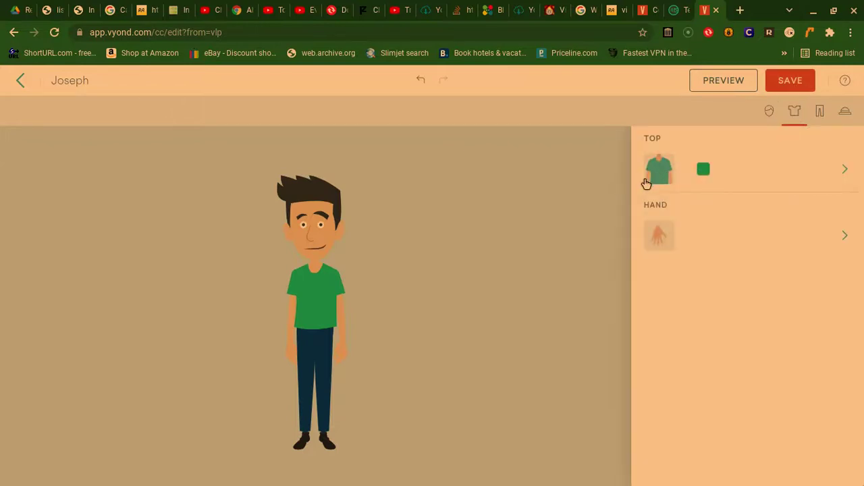
{"action": "left_click", "coordinate": [703, 169]}
{"action": "double_click", "coordinate": [724, 391]}
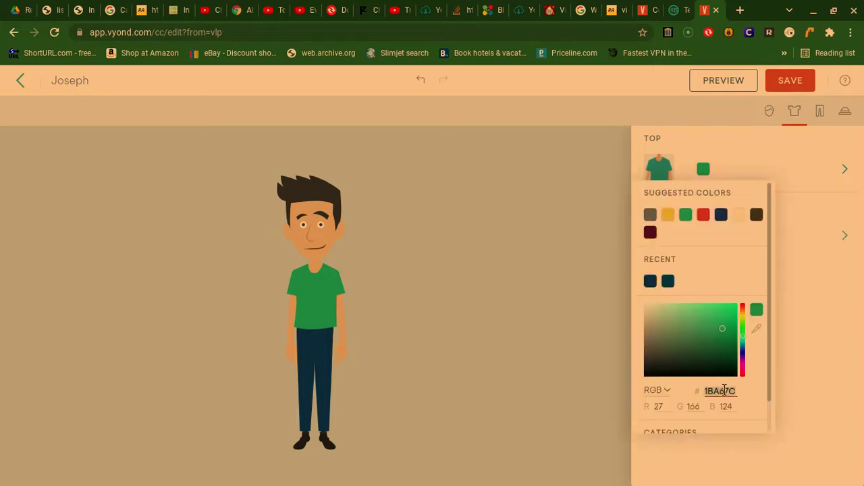
{"action": "key", "text": "ctrl+v"}
{"action": "key", "text": "Return"}
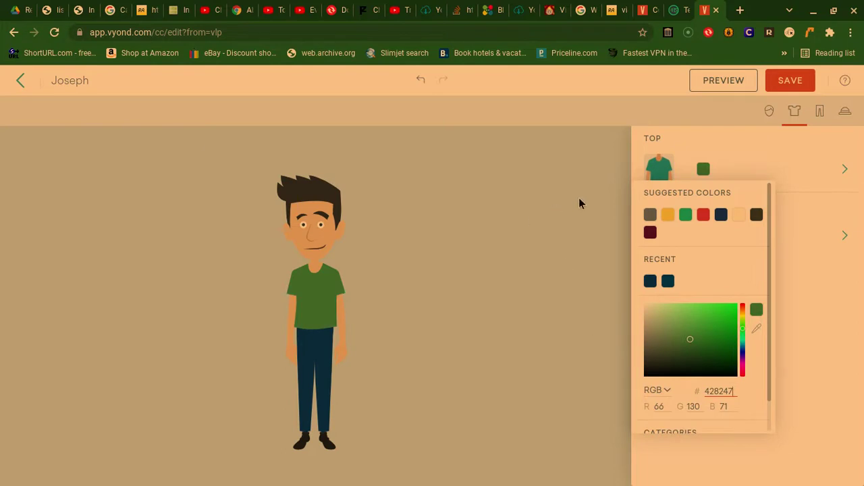
Switch Joseph's shoes to the first black style in the Feet collection
{"action": "left_click", "coordinate": [820, 111]}
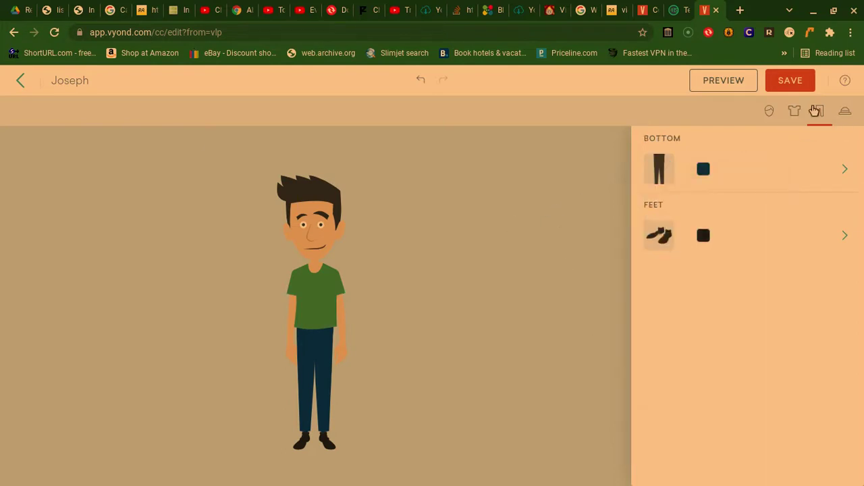
{"action": "left_click", "coordinate": [667, 230]}
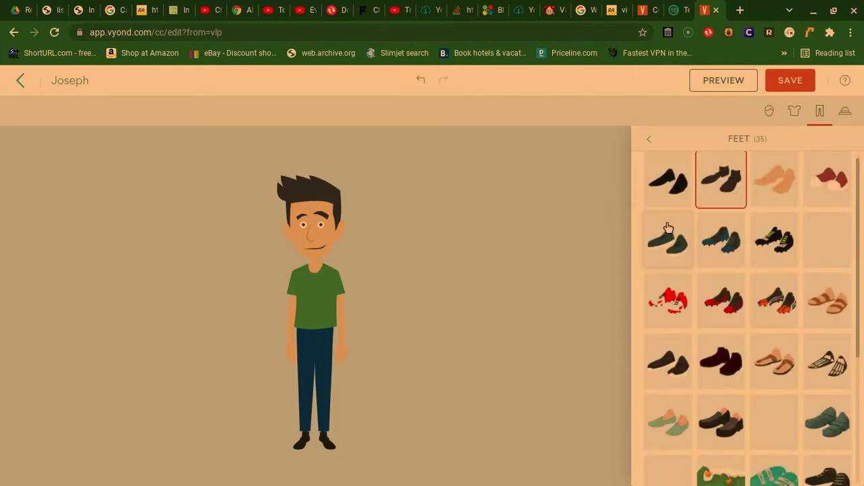
{"action": "left_click", "coordinate": [677, 187]}
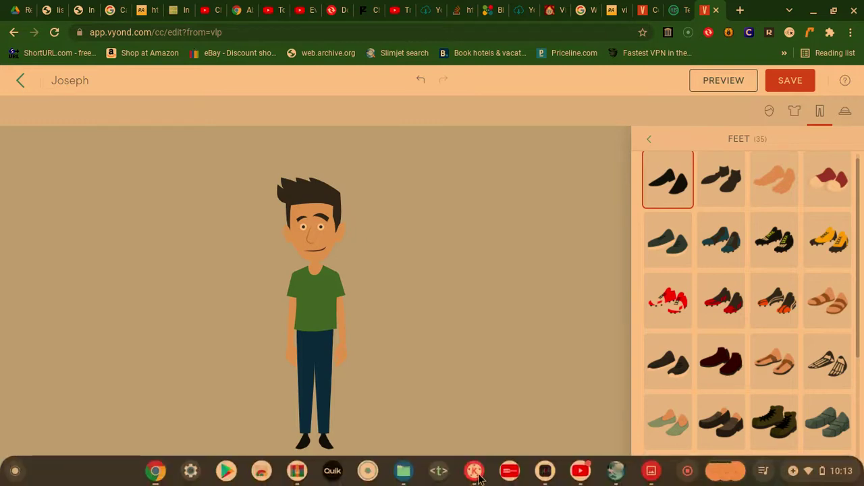
Eyedrop the shoes' brown into GoAnifire's pants second colour and select its hex 7B6B15
{"action": "left_click", "coordinate": [615, 473]}
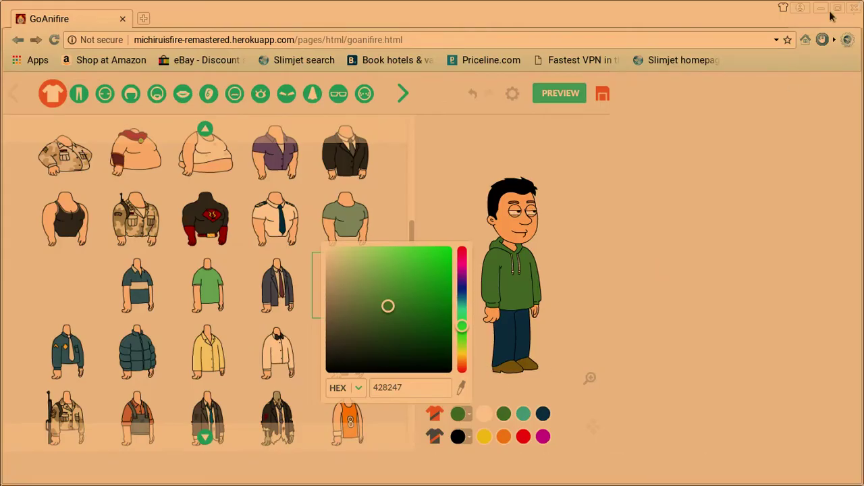
{"action": "left_click", "coordinate": [682, 251]}
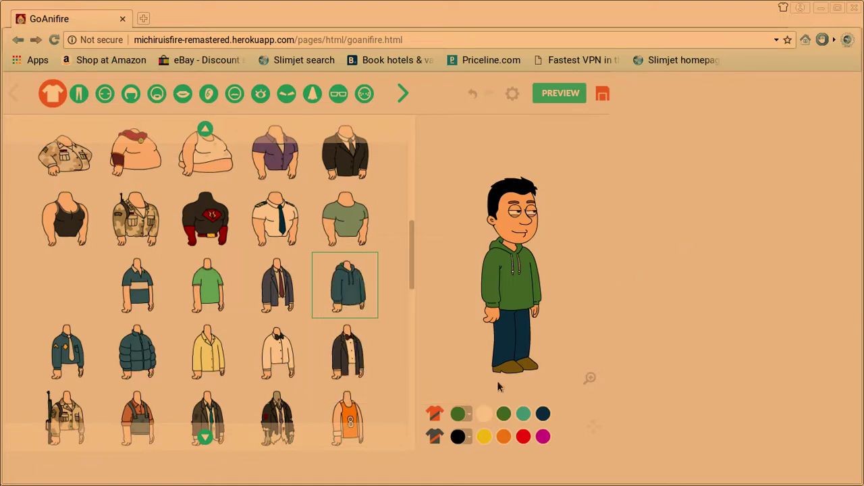
{"action": "left_click", "coordinate": [78, 95]}
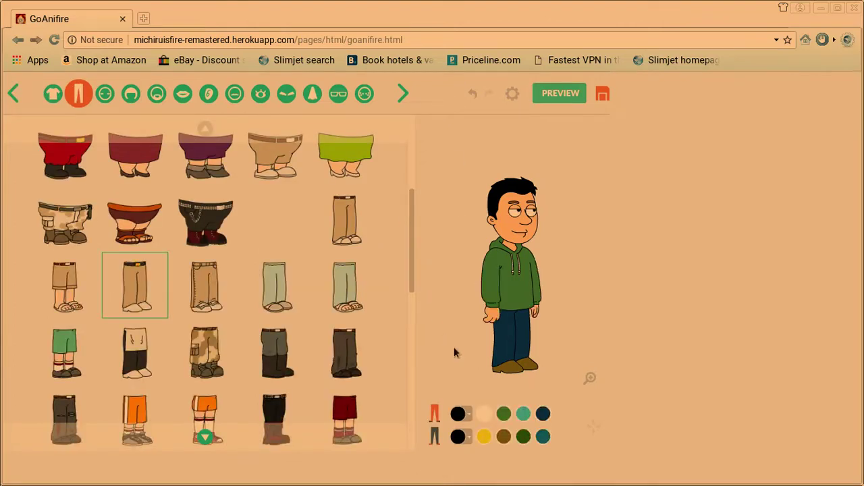
{"action": "left_click", "coordinate": [468, 438]}
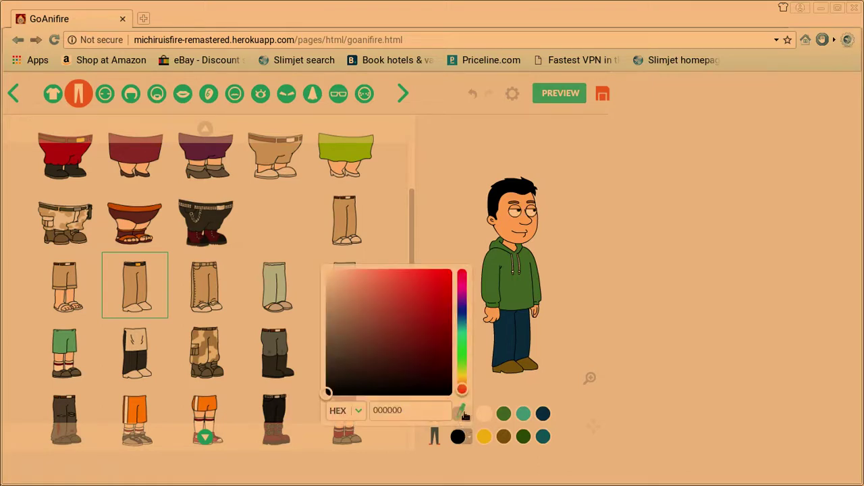
{"action": "left_click", "coordinate": [463, 414]}
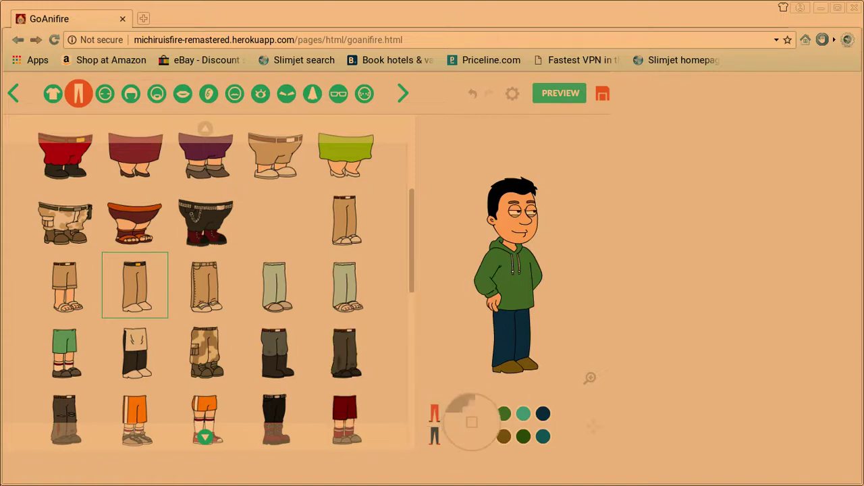
{"action": "left_click", "coordinate": [507, 438]}
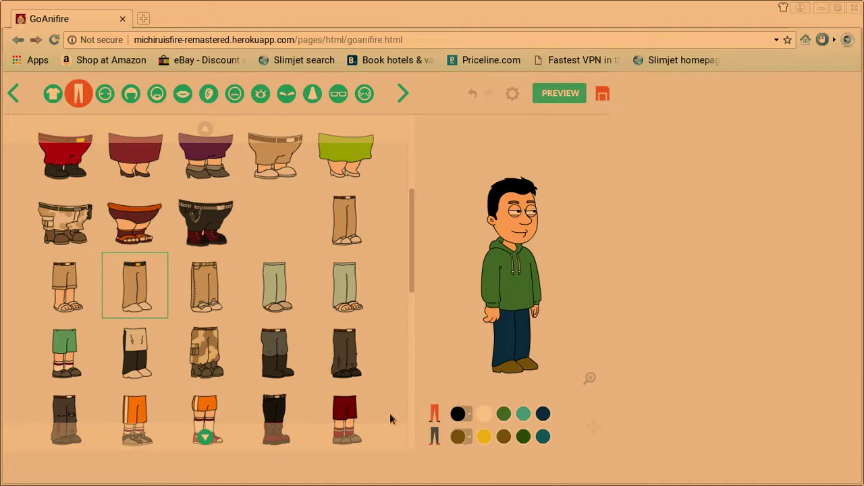
{"action": "left_click", "coordinate": [459, 437]}
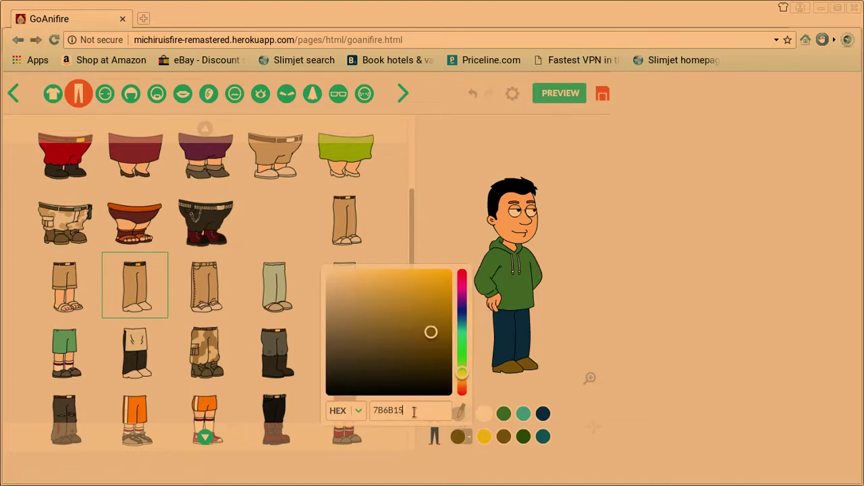
{"action": "left_click_drag", "start_coordinate": [414, 412], "coordinate": [371, 411]}
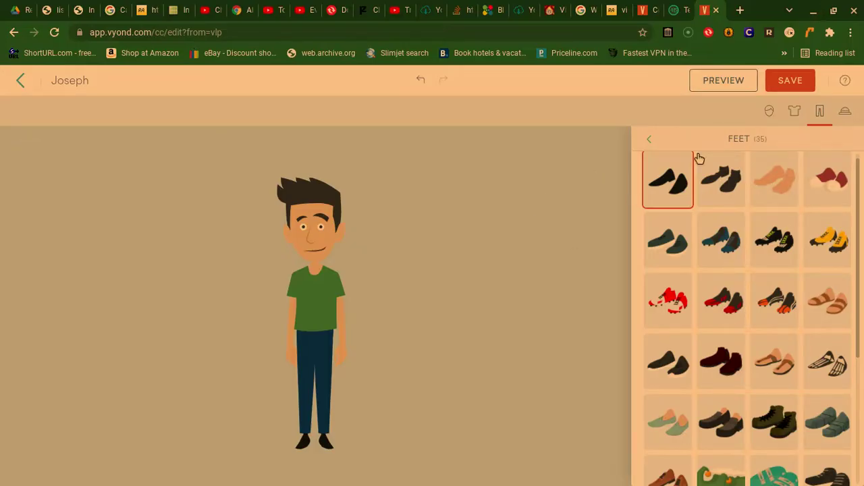
Set Joseph's shoe colour to the brown hex 7B6B15
{"action": "left_click", "coordinate": [649, 139]}
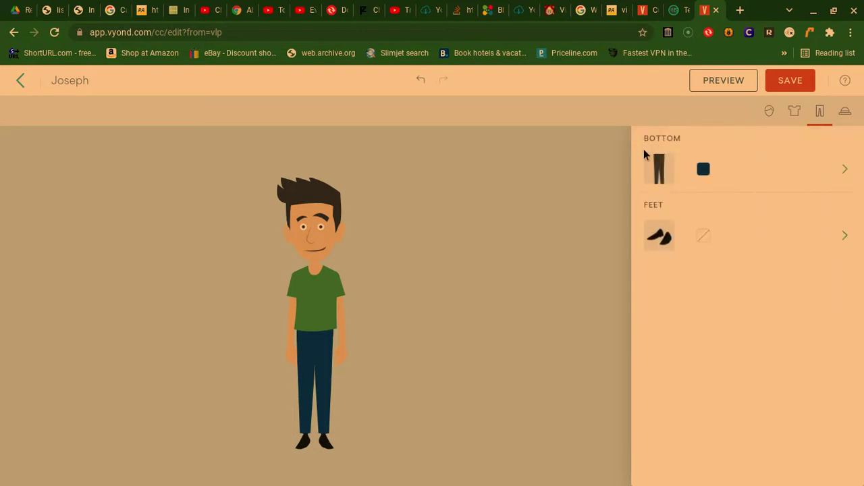
{"action": "left_click", "coordinate": [707, 246]}
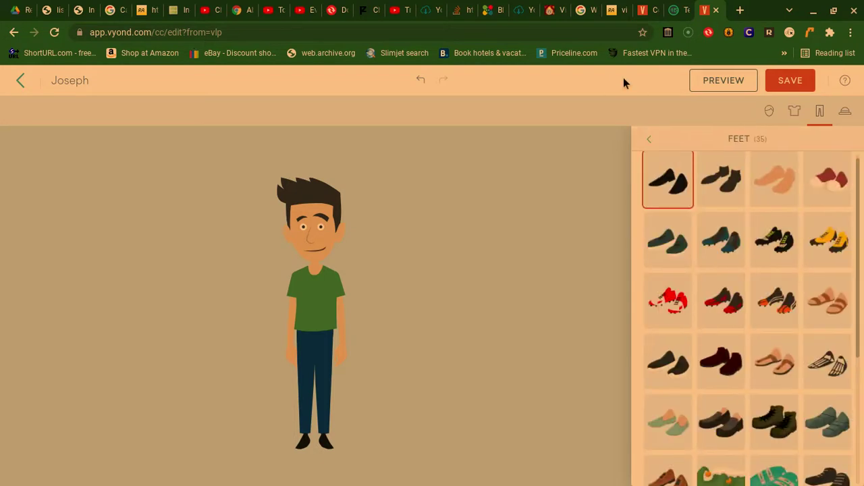
{"action": "left_click", "coordinate": [650, 140]}
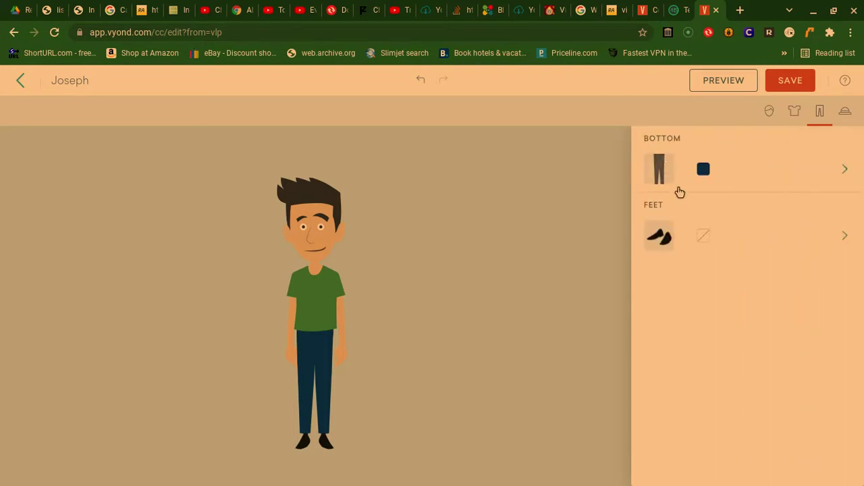
{"action": "left_click", "coordinate": [705, 240]}
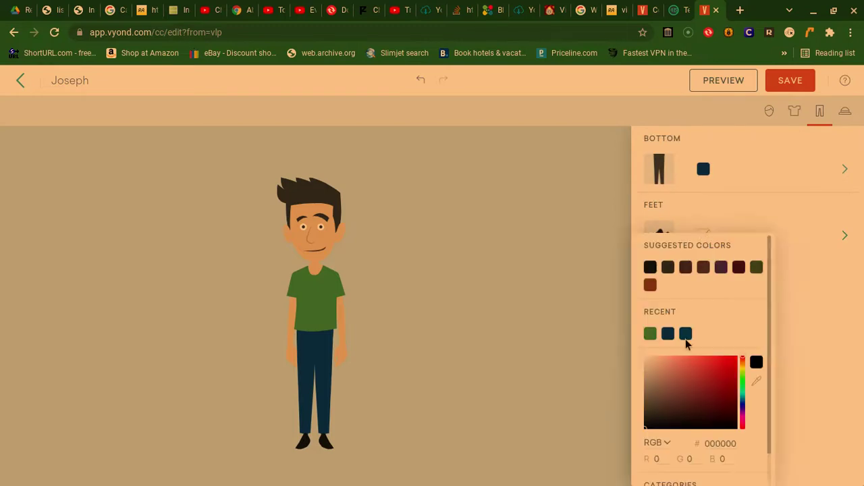
{"action": "left_click", "coordinate": [718, 443]}
{"action": "type", "text": "7B0B15"}
{"action": "key", "text": "Return"}
{"action": "left_click", "coordinate": [582, 301]}
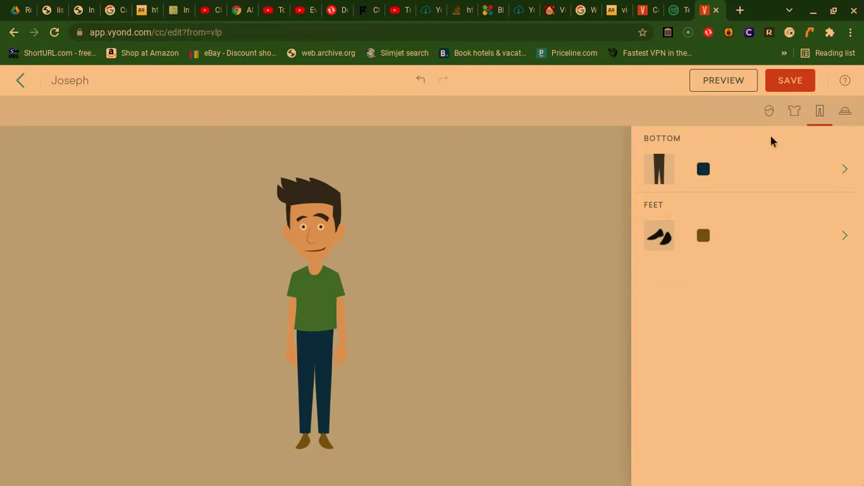
Make Joseph's hair pure black (000000) and bring up the mouth style choices
{"action": "left_click", "coordinate": [768, 115]}
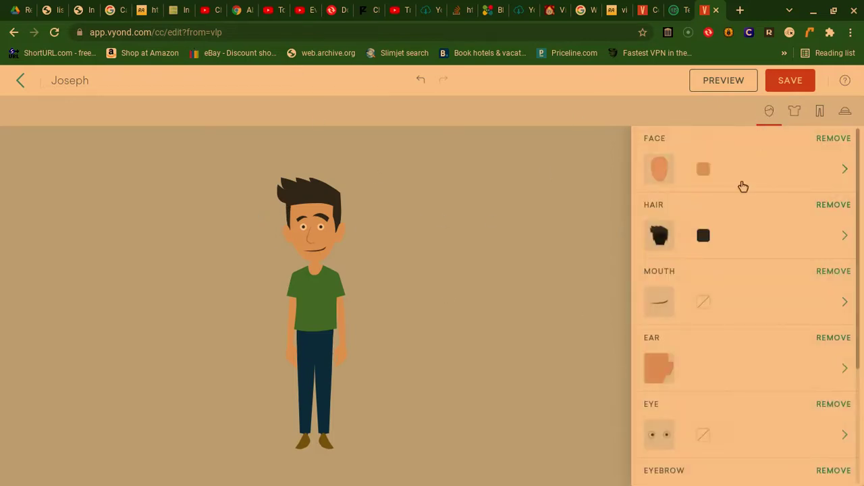
{"action": "left_click", "coordinate": [703, 235]}
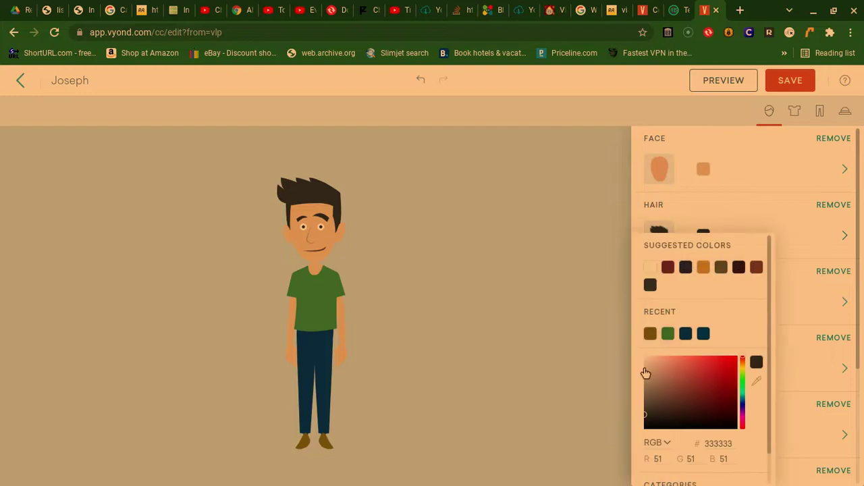
{"action": "left_click_drag", "start_coordinate": [646, 416], "coordinate": [638, 447]}
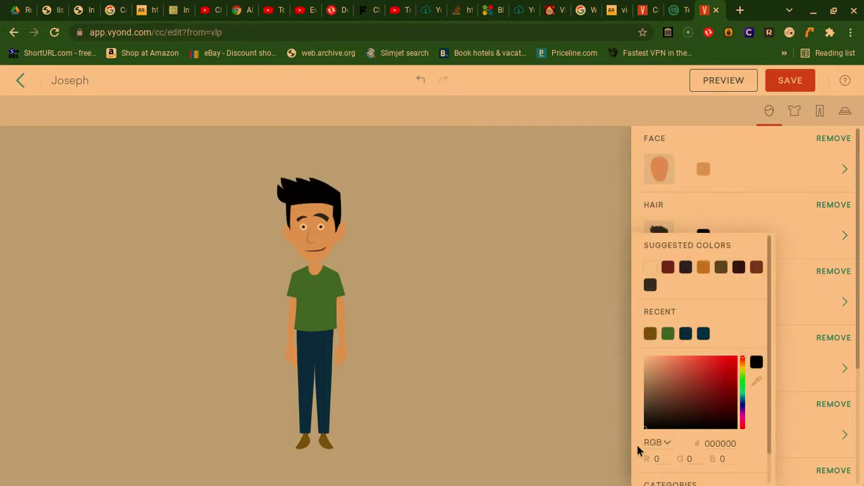
{"action": "left_click", "coordinate": [617, 451]}
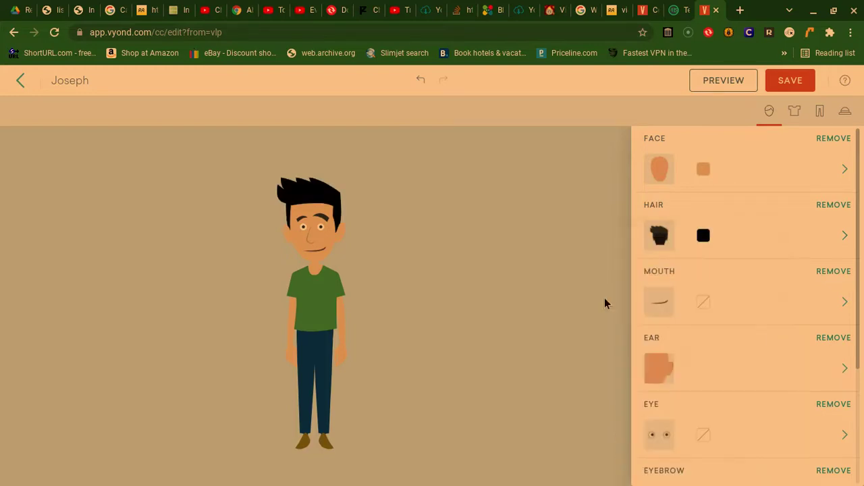
{"action": "left_click", "coordinate": [665, 299]}
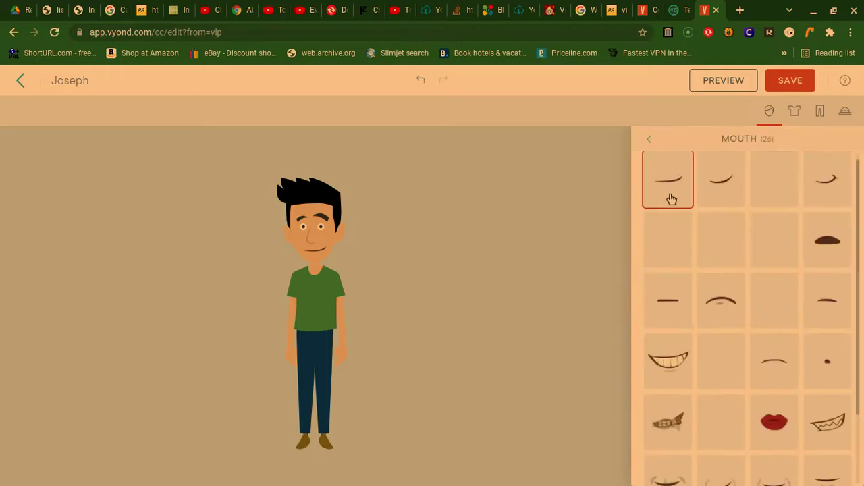
{"action": "left_click", "coordinate": [673, 287]}
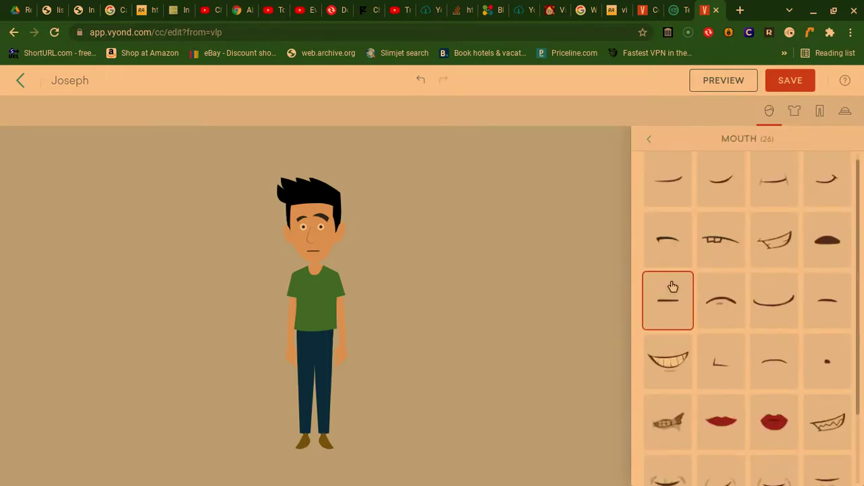
{"action": "left_click", "coordinate": [669, 182]}
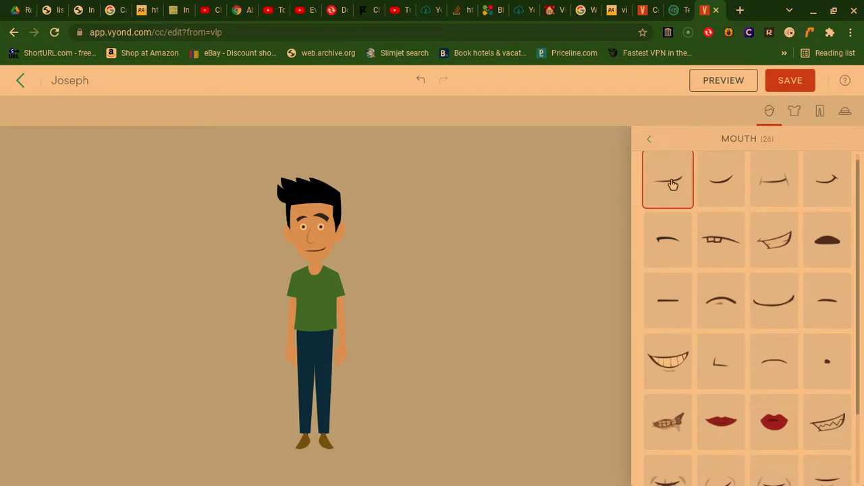
{"action": "left_click", "coordinate": [652, 140]}
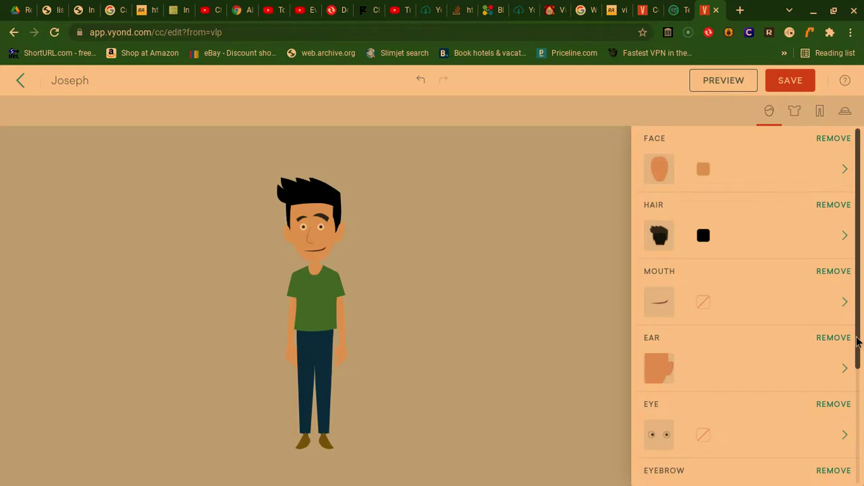
{"action": "scroll", "coordinate": [851, 378], "scroll_direction": "down", "scroll_amount": 2}
{"action": "left_click", "coordinate": [661, 392]}
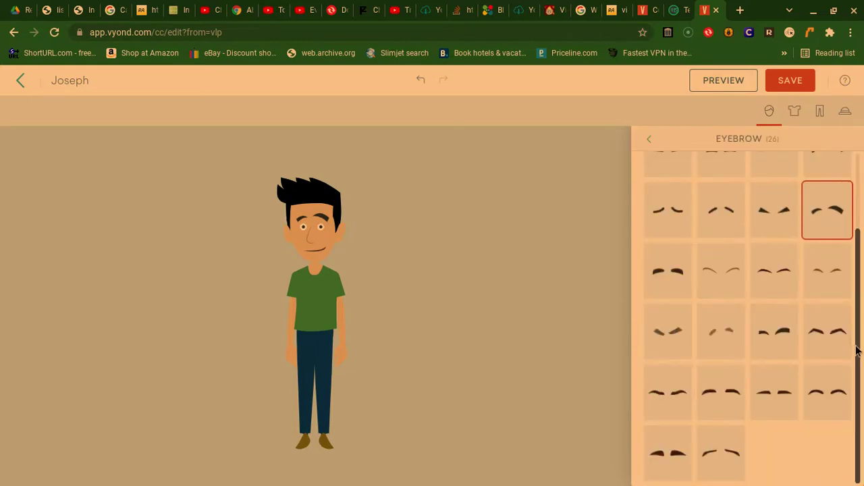
{"action": "mouse_move", "coordinate": [856, 350]}
{"action": "left_mouse_down"}
{"action": "mouse_move", "coordinate": [852, 232]}
{"action": "mouse_move", "coordinate": [851, 392]}
{"action": "left_mouse_up"}
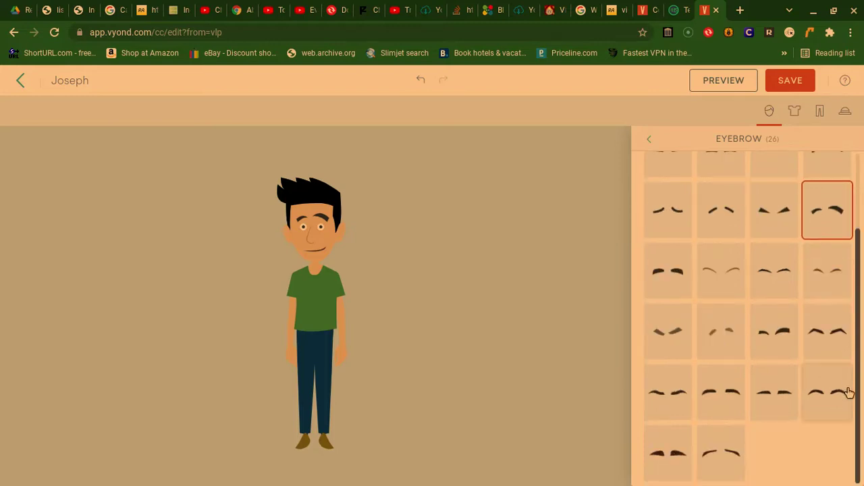
{"action": "left_click", "coordinate": [649, 139]}
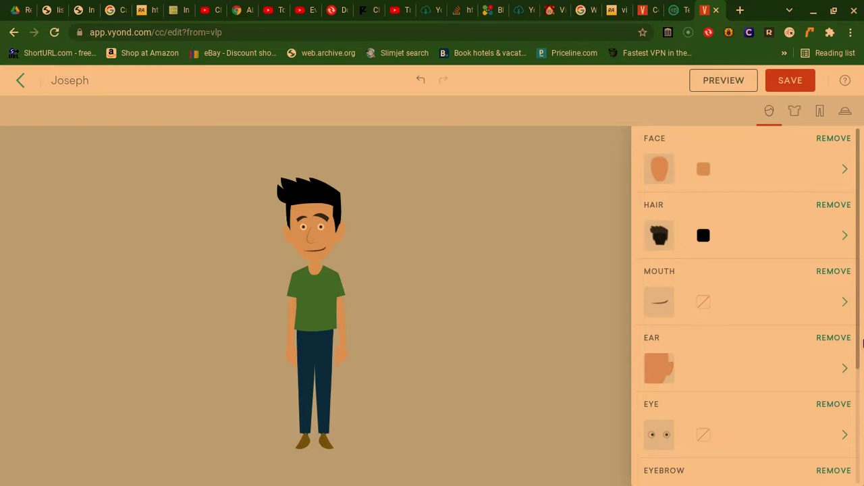
{"action": "left_click_drag", "start_coordinate": [858, 358], "coordinate": [859, 471]}
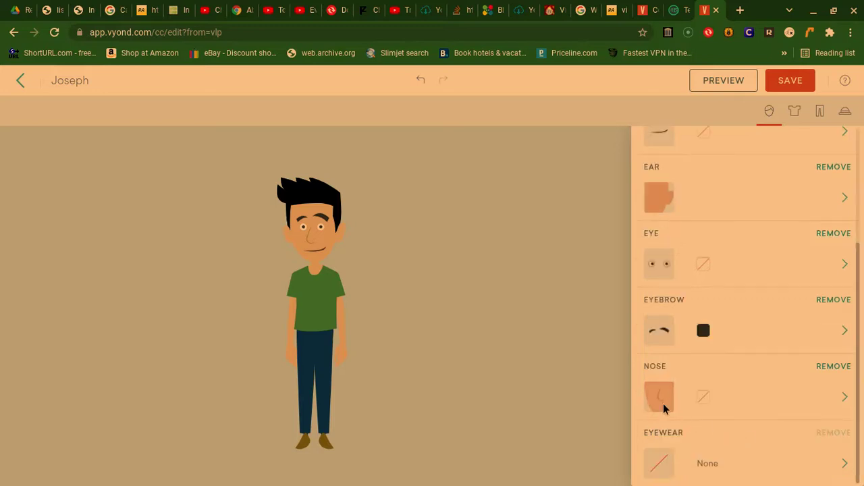
{"action": "left_click", "coordinate": [650, 329]}
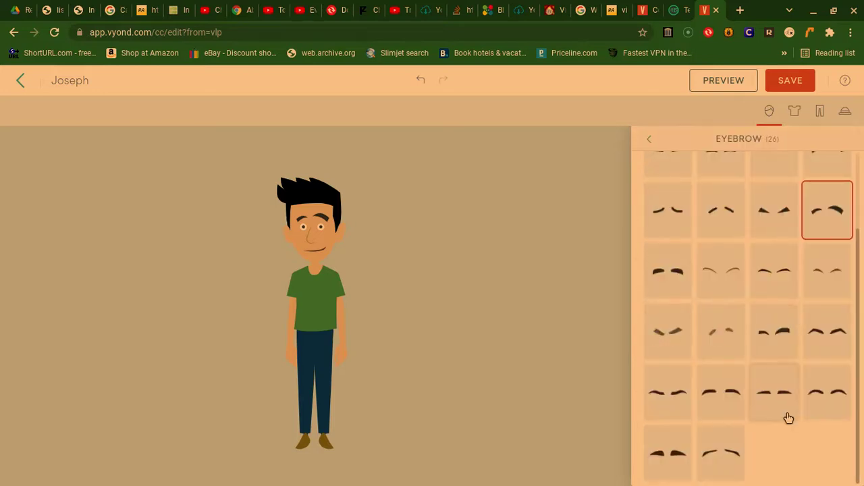
{"action": "left_click", "coordinate": [772, 400]}
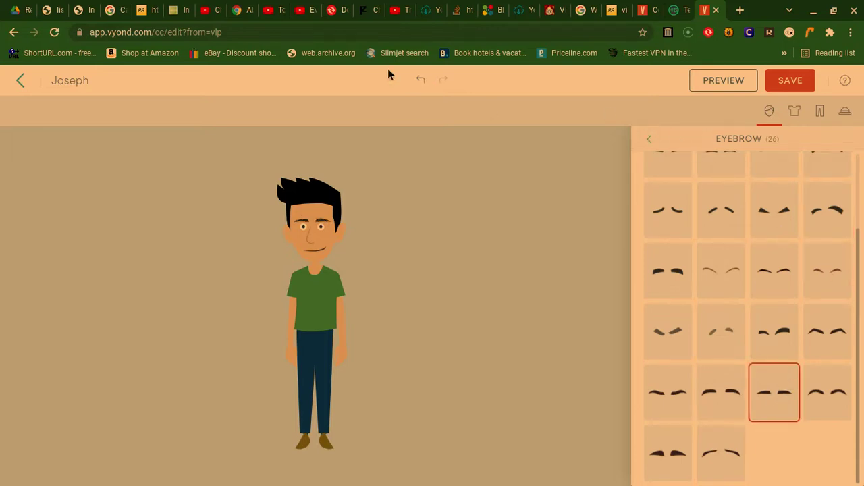
{"action": "left_click", "coordinate": [422, 79]}
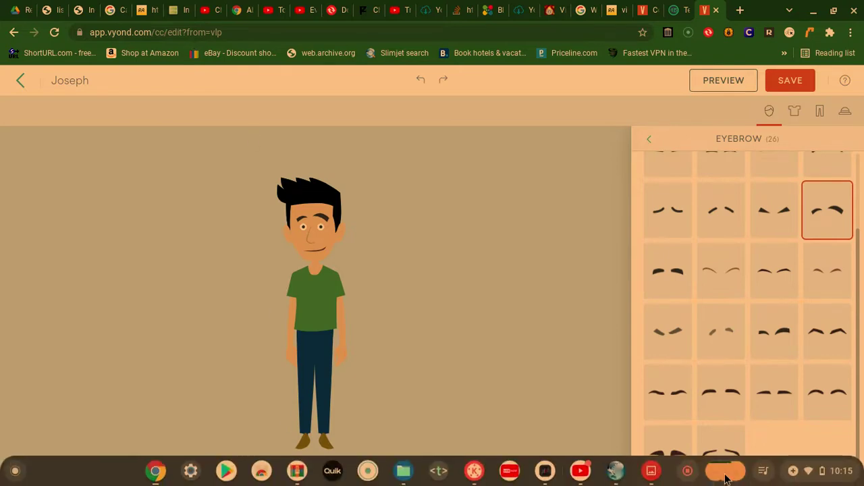
{"action": "left_click", "coordinate": [803, 471]}
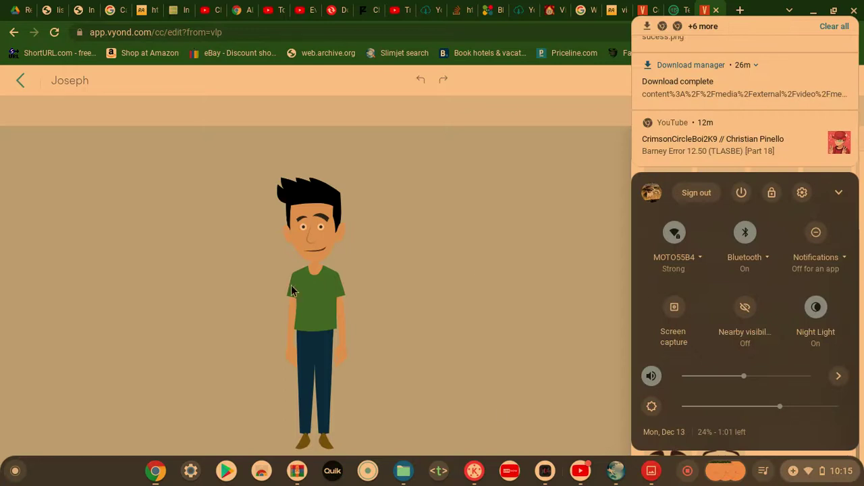
{"action": "left_click", "coordinate": [385, 364]}
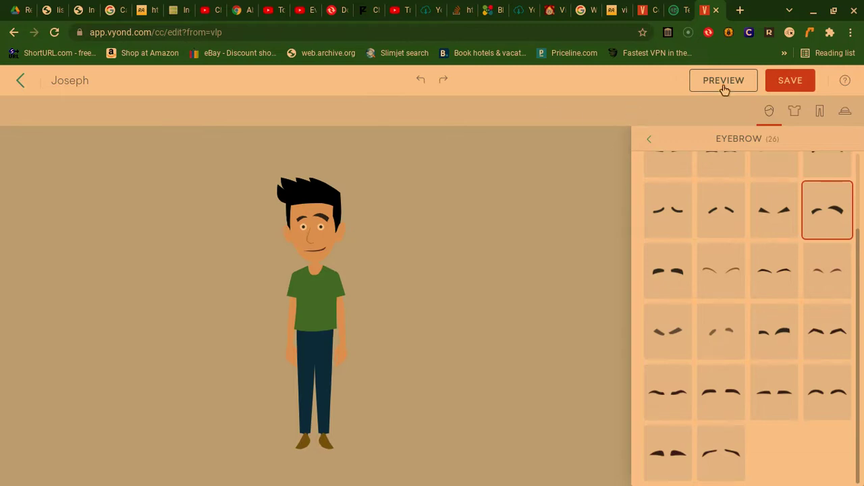
Save the Joseph character and add him to a new Vyond Studio video
{"action": "left_click", "coordinate": [781, 83]}
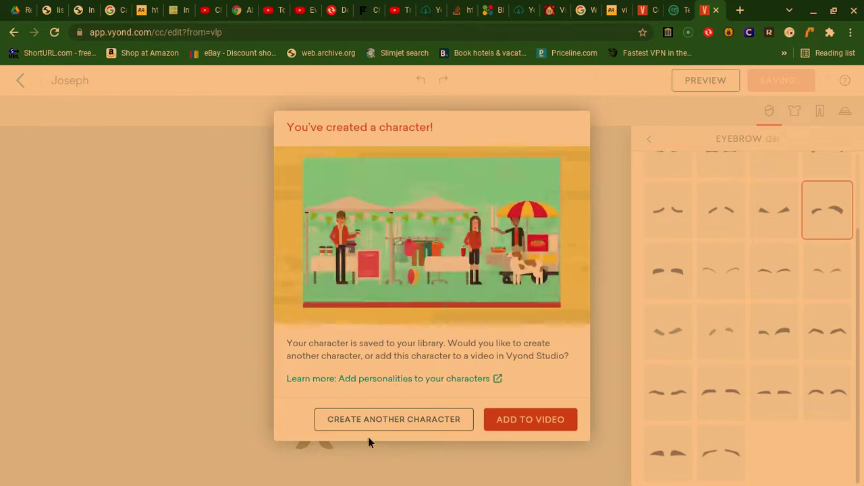
{"action": "left_click", "coordinate": [502, 420]}
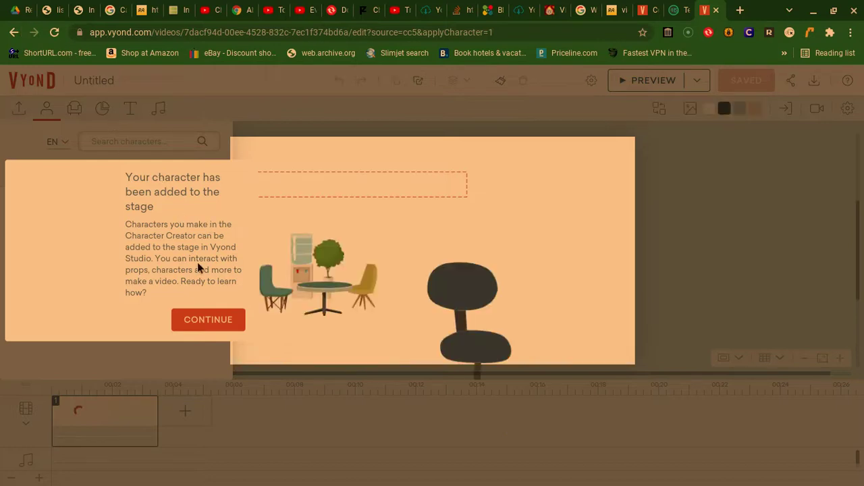
Dismiss the character-added message and advance the quick tour to the Add Scene step
{"action": "left_click", "coordinate": [213, 327]}
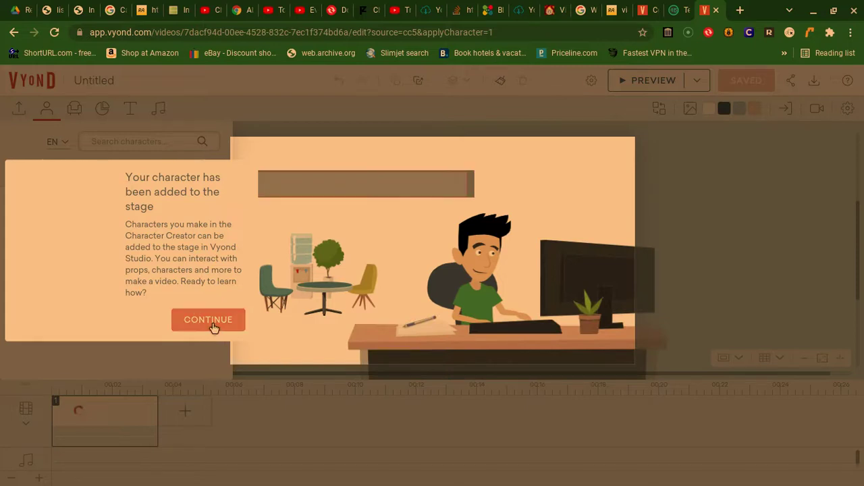
{"action": "left_click", "coordinate": [214, 327]}
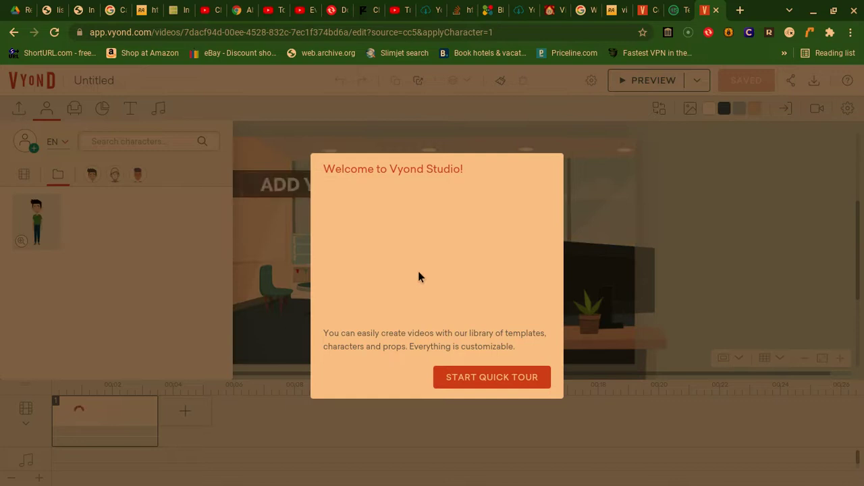
{"action": "left_click", "coordinate": [491, 380]}
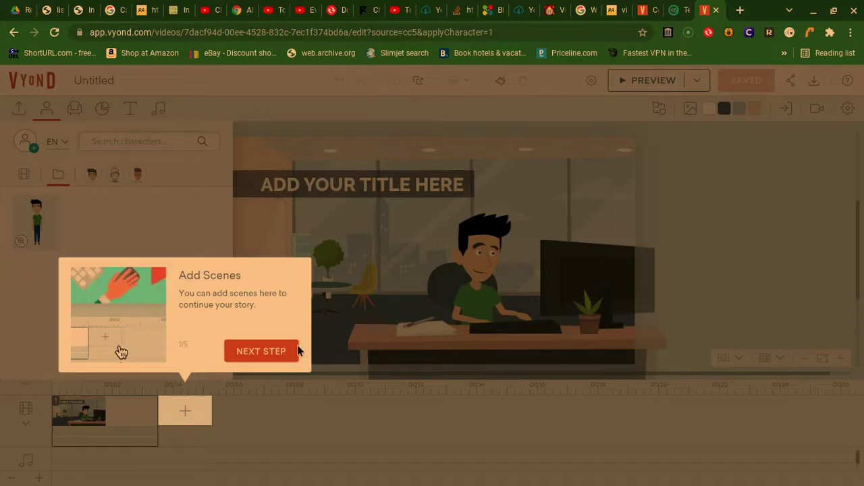
{"action": "left_click", "coordinate": [279, 350]}
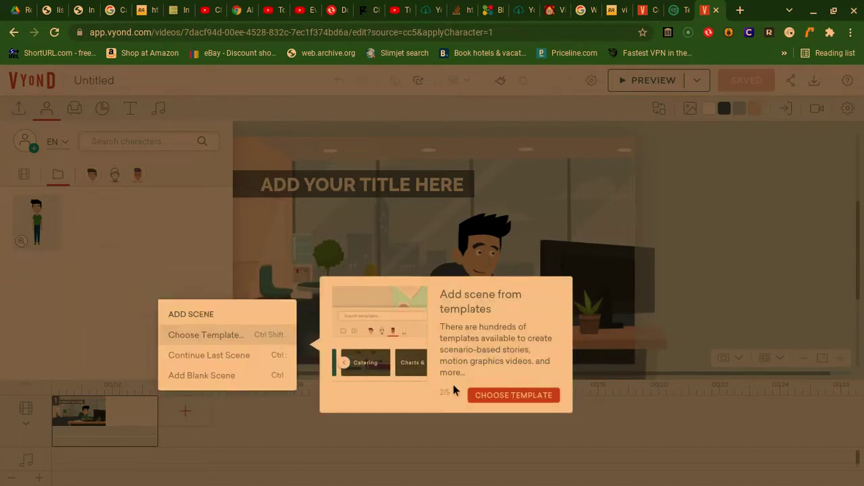
Search the scene templates for 'house'
{"action": "left_click", "coordinate": [485, 397]}
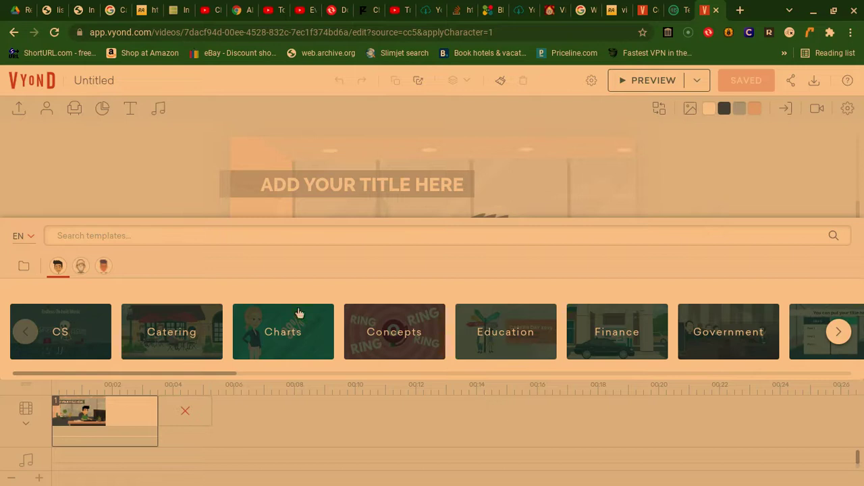
{"action": "left_click", "coordinate": [29, 240]}
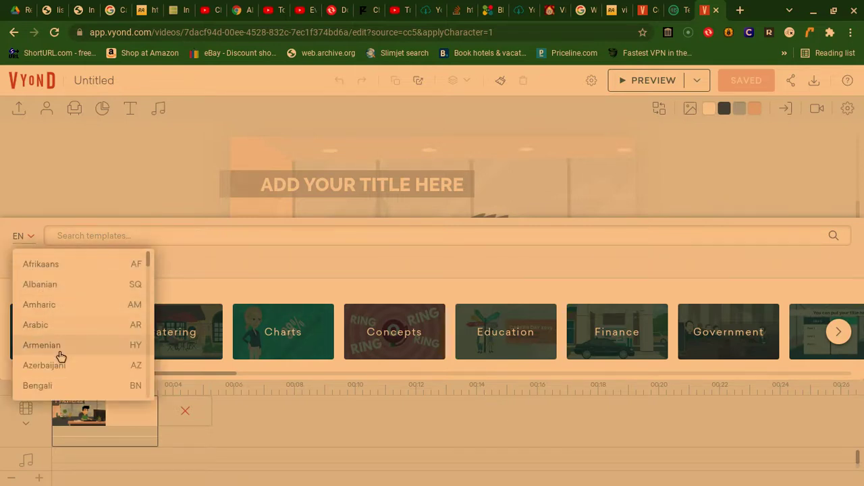
{"action": "left_click", "coordinate": [189, 259]}
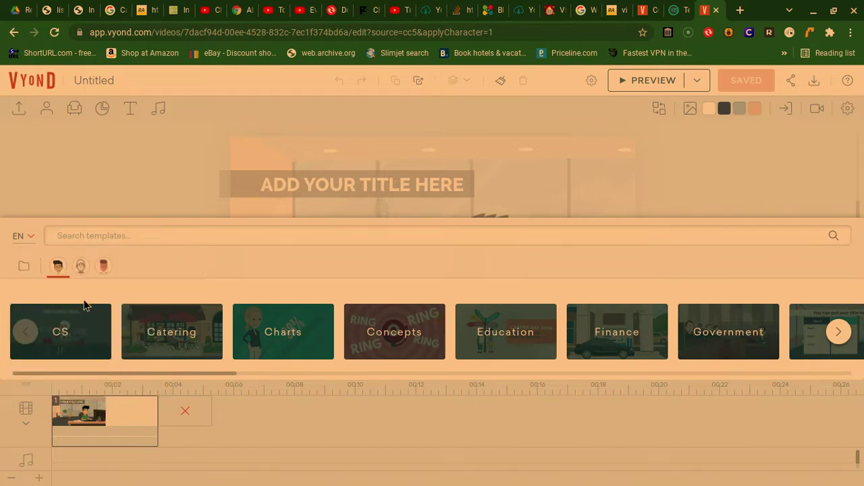
{"action": "left_click", "coordinate": [156, 239]}
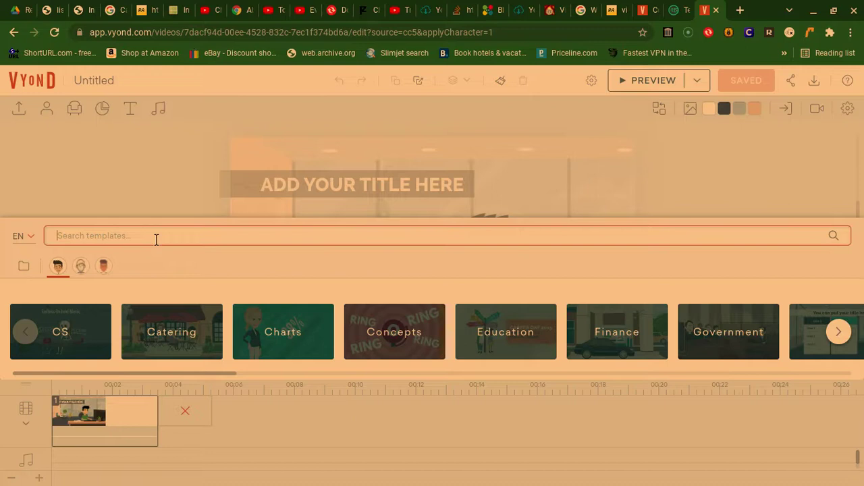
{"action": "type", "text": "hou"}
{"action": "type", "text": "se"}
{"action": "key", "text": "Return"}
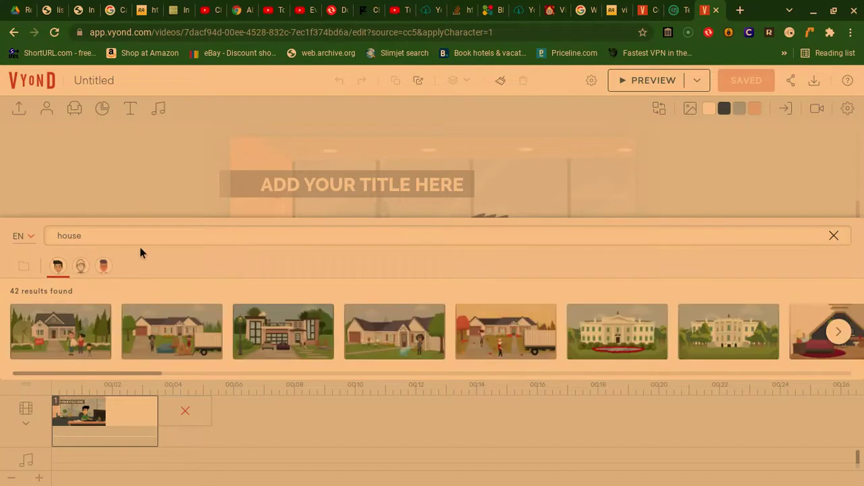
Page through the house results and add the Firefighting house template as a new scene
{"action": "left_click", "coordinate": [155, 236]}
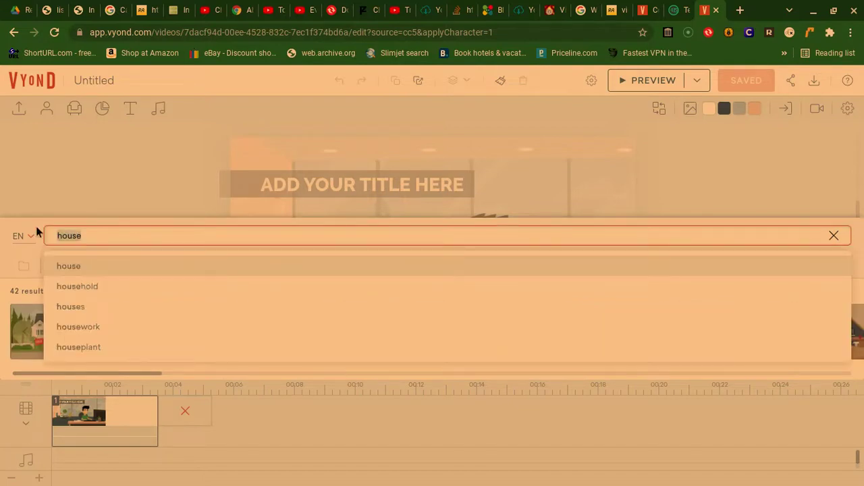
{"action": "left_click", "coordinate": [2, 282]}
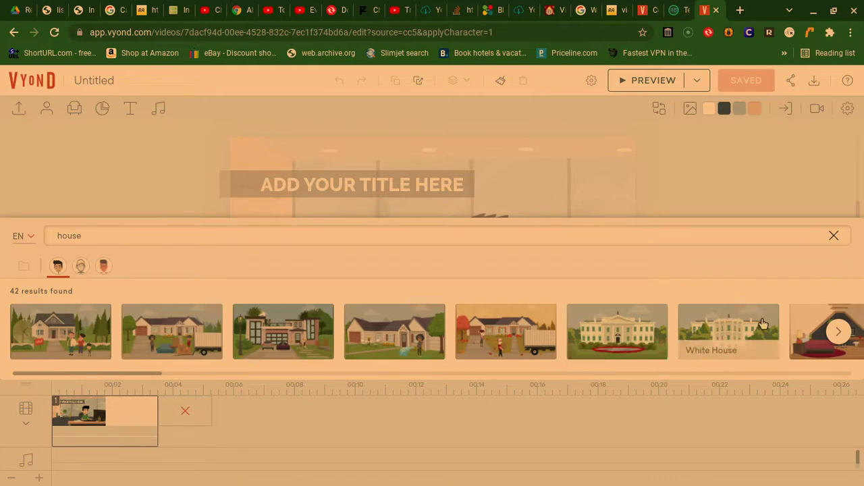
{"action": "left_click", "coordinate": [837, 335]}
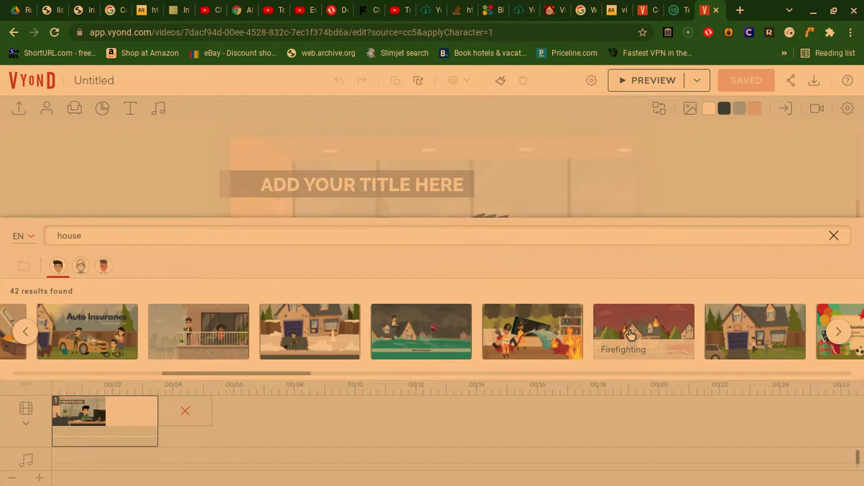
{"action": "left_click", "coordinate": [630, 336]}
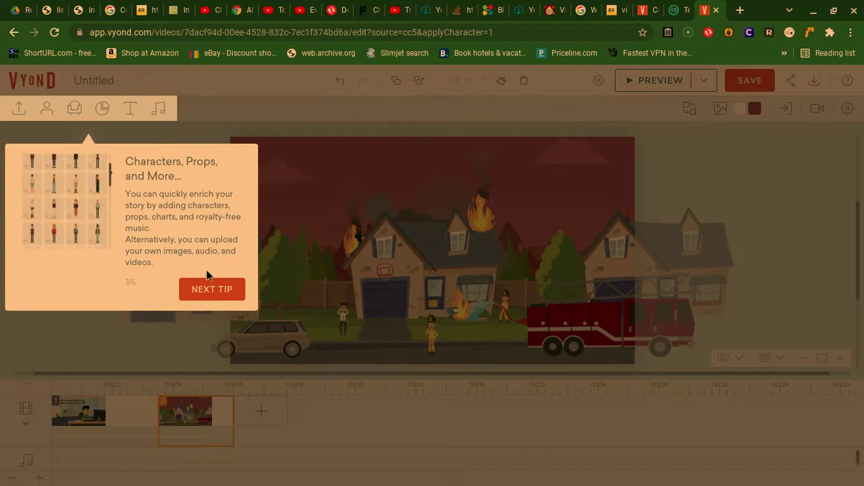
Add the Firefighting scene, finish the tour with a preview, and open the Getting Started guide
{"action": "left_click", "coordinate": [206, 287]}
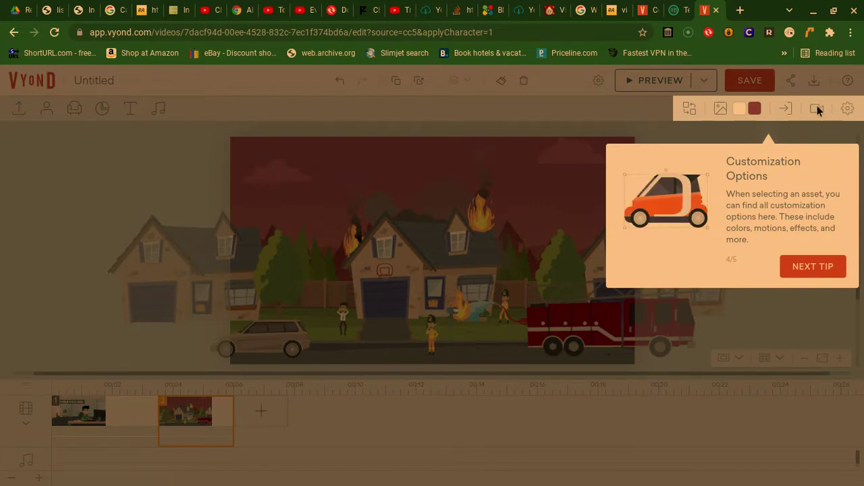
{"action": "left_click", "coordinate": [803, 267]}
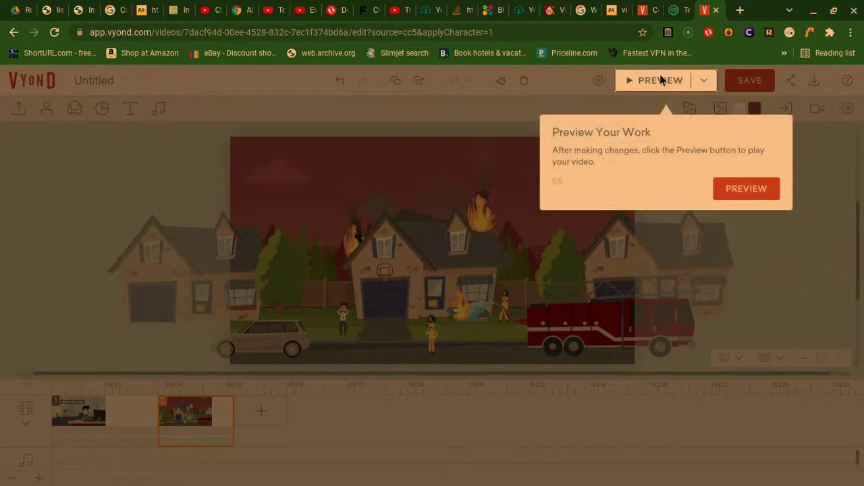
{"action": "left_click", "coordinate": [730, 189]}
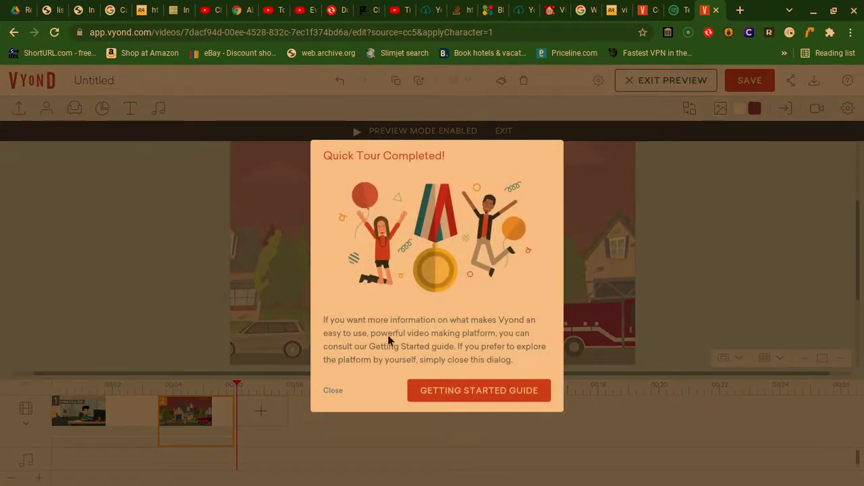
{"action": "left_click", "coordinate": [464, 390]}
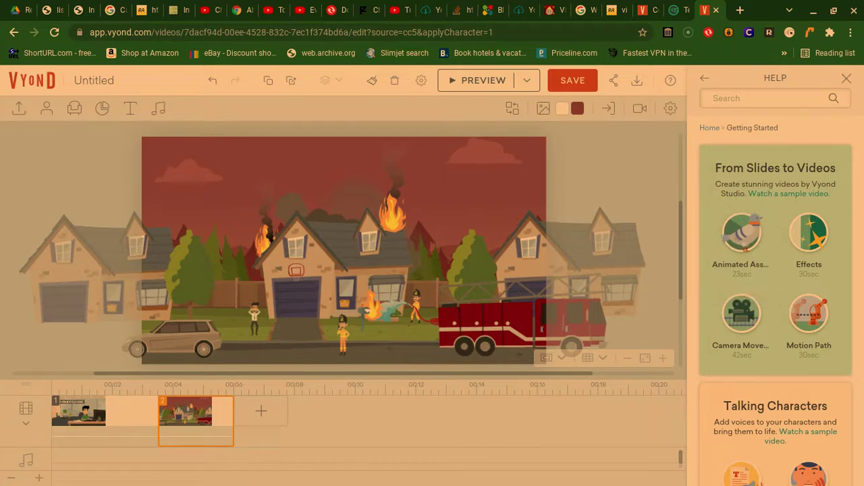
Browse the Getting Started help guide, close it, and save the two-scene video
{"action": "scroll", "coordinate": [775, 217], "scroll_direction": "down", "scroll_amount": 2}
{"action": "scroll", "coordinate": [774, 218], "scroll_direction": "down", "scroll_amount": 1}
{"action": "scroll", "coordinate": [775, 217], "scroll_direction": "down", "scroll_amount": 1}
{"action": "scroll", "coordinate": [775, 304], "scroll_direction": "down", "scroll_amount": 1}
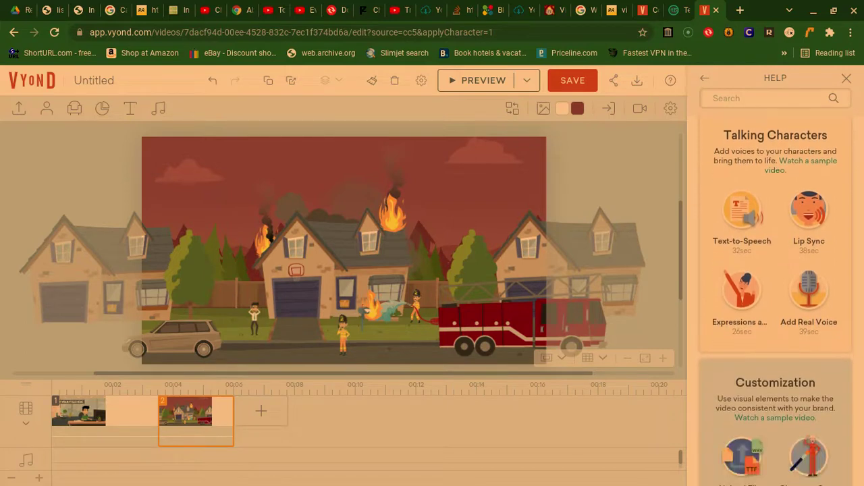
{"action": "scroll", "coordinate": [774, 304], "scroll_direction": "down", "scroll_amount": 1}
{"action": "scroll", "coordinate": [774, 304], "scroll_direction": "down", "scroll_amount": 2}
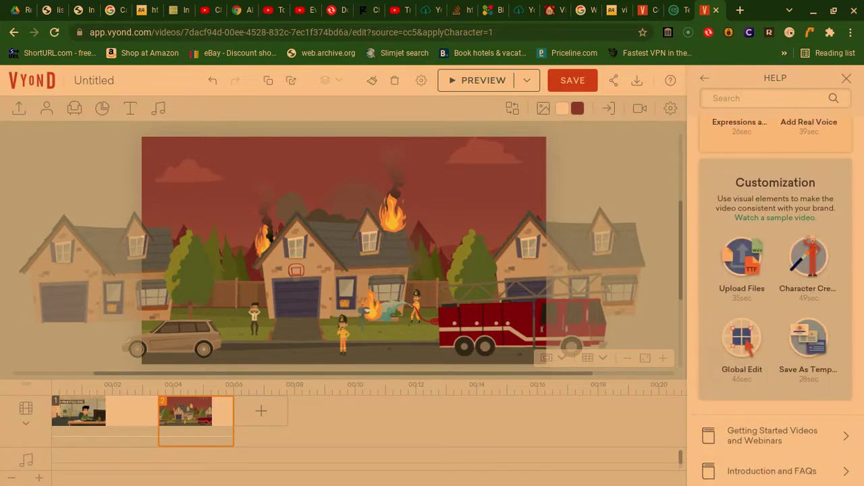
{"action": "scroll", "coordinate": [775, 304], "scroll_direction": "up", "scroll_amount": 1}
{"action": "scroll", "coordinate": [775, 303], "scroll_direction": "up", "scroll_amount": 2}
{"action": "scroll", "coordinate": [775, 303], "scroll_direction": "up", "scroll_amount": 4}
{"action": "scroll", "coordinate": [776, 303], "scroll_direction": "up", "scroll_amount": 1}
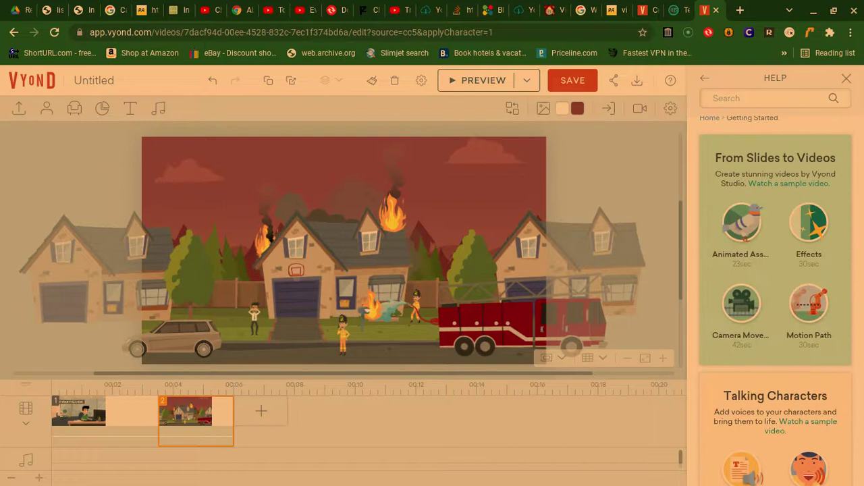
{"action": "scroll", "coordinate": [776, 304], "scroll_direction": "down", "scroll_amount": 4}
{"action": "scroll", "coordinate": [776, 304], "scroll_direction": "down", "scroll_amount": 3}
{"action": "scroll", "coordinate": [775, 304], "scroll_direction": "down", "scroll_amount": 1}
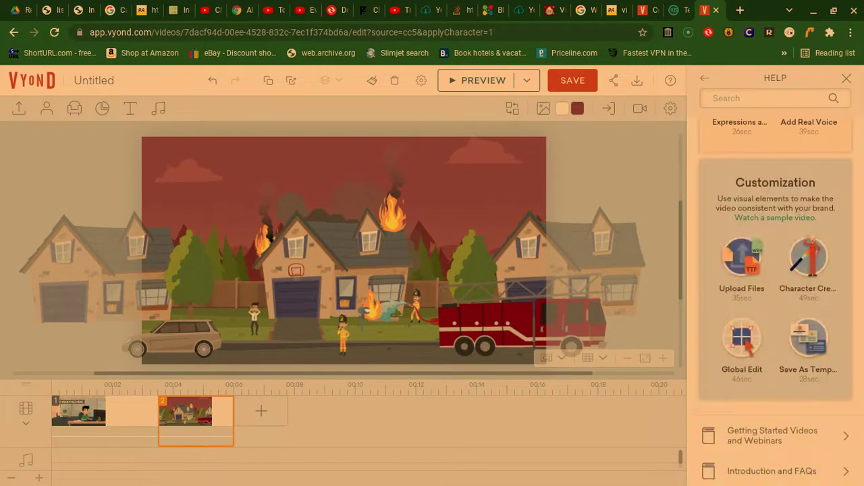
{"action": "scroll", "coordinate": [775, 304], "scroll_direction": "up", "scroll_amount": 1}
{"action": "scroll", "coordinate": [776, 304], "scroll_direction": "up", "scroll_amount": 4}
{"action": "scroll", "coordinate": [776, 304], "scroll_direction": "up", "scroll_amount": 3}
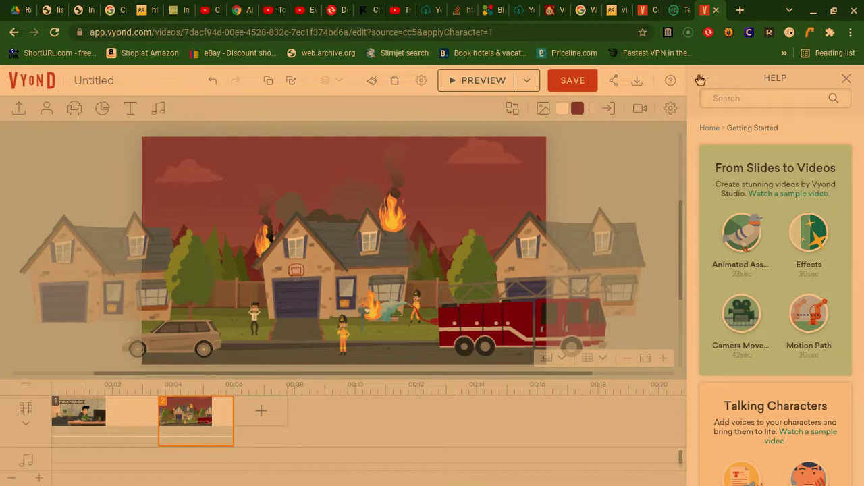
{"action": "left_click", "coordinate": [846, 79]}
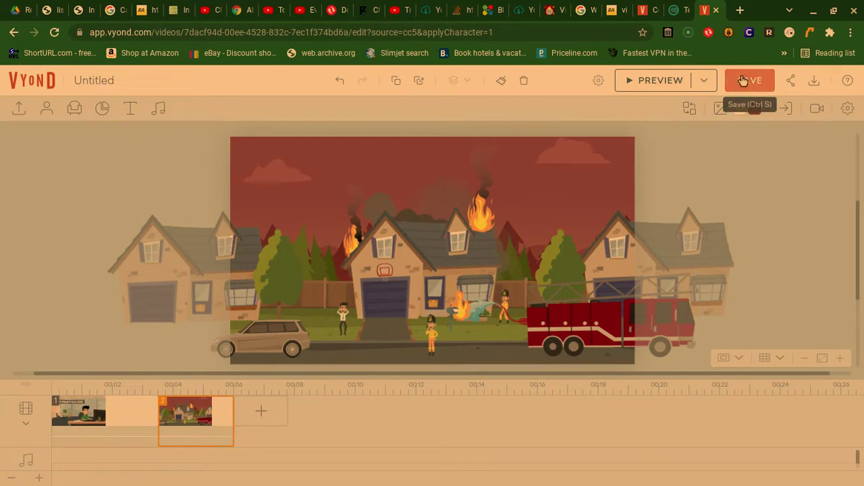
{"action": "left_click", "coordinate": [743, 80]}
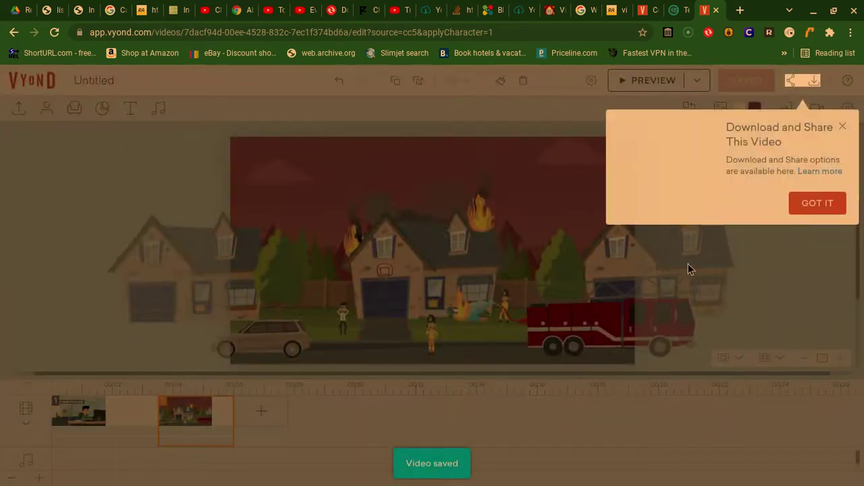
{"action": "left_click", "coordinate": [802, 206]}
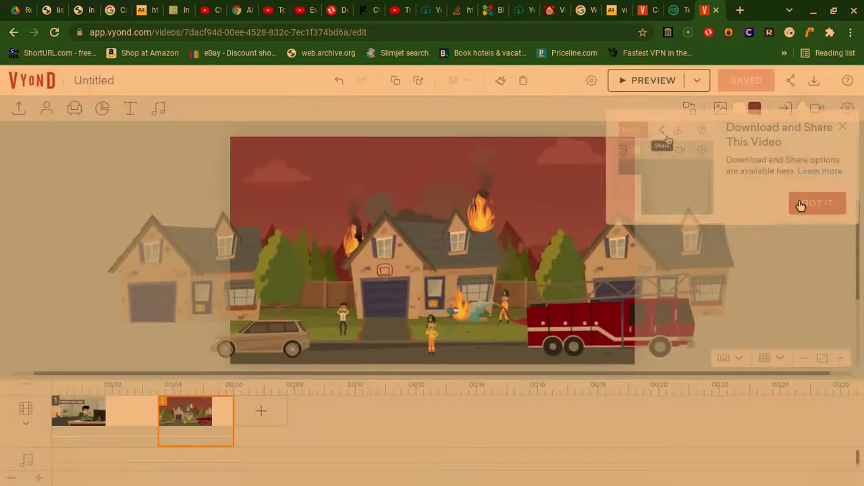
{"action": "left_click", "coordinate": [815, 81]}
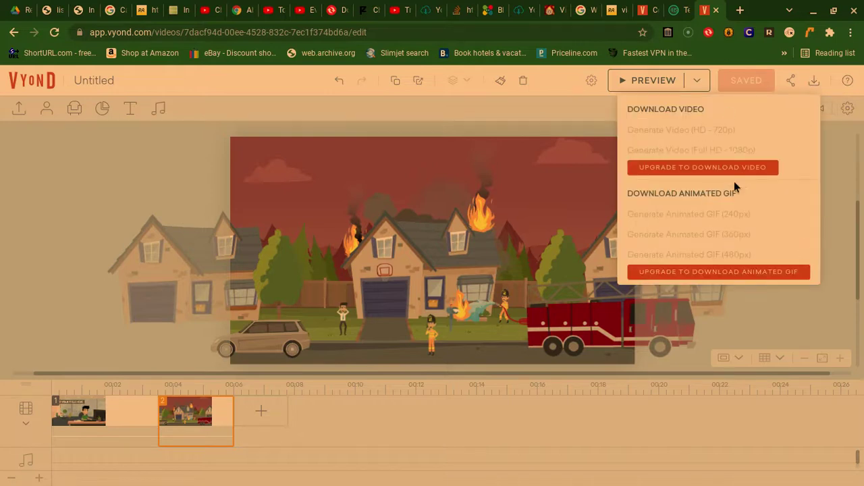
{"action": "left_click", "coordinate": [791, 80]}
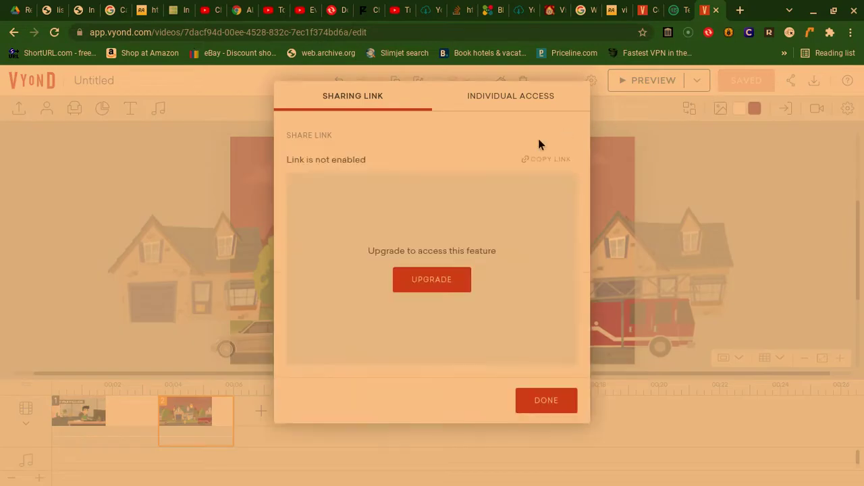
{"action": "left_click", "coordinate": [522, 100]}
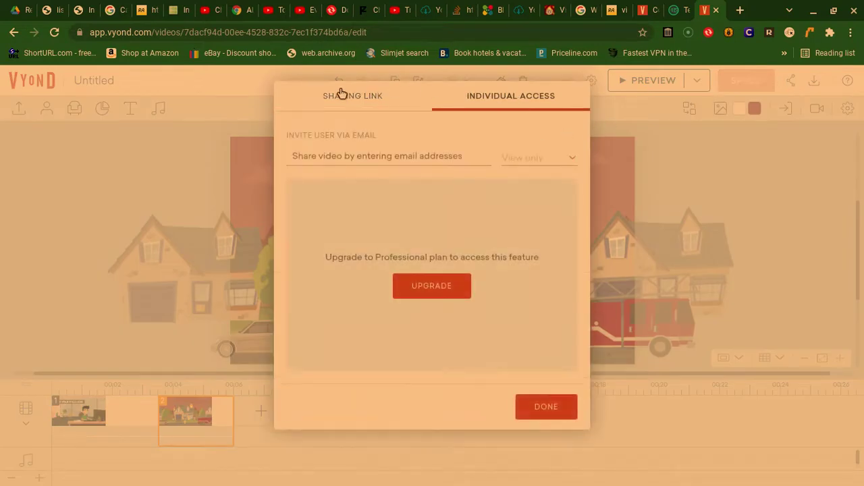
{"action": "left_click", "coordinate": [369, 108]}
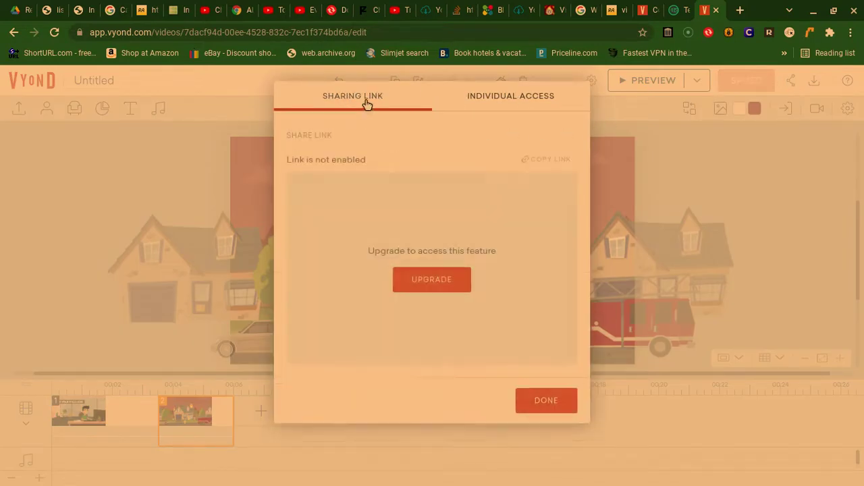
{"action": "left_click", "coordinate": [537, 401]}
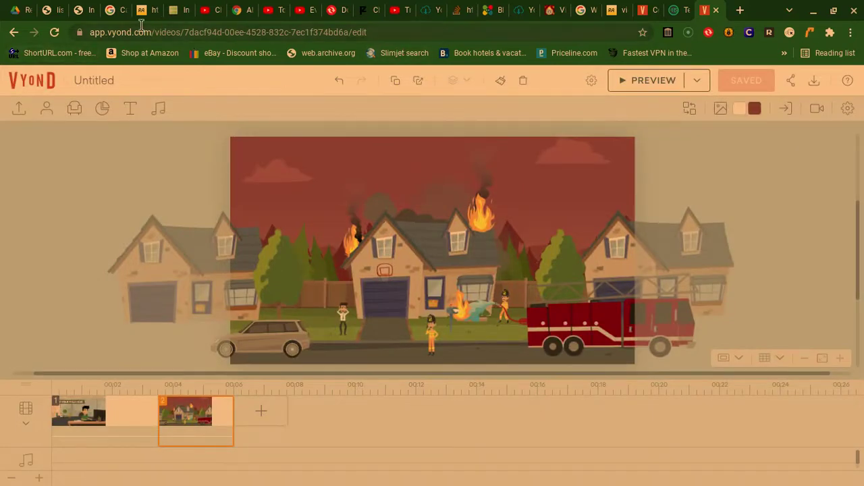
Return to Your Videos, open the Untitled video's page, and play its six-second preview
{"action": "left_click", "coordinate": [15, 33]}
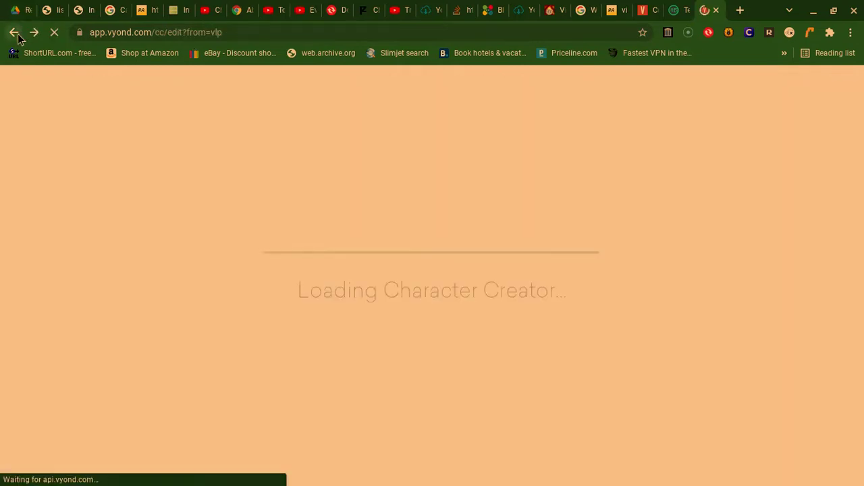
{"action": "left_click", "coordinate": [18, 35]}
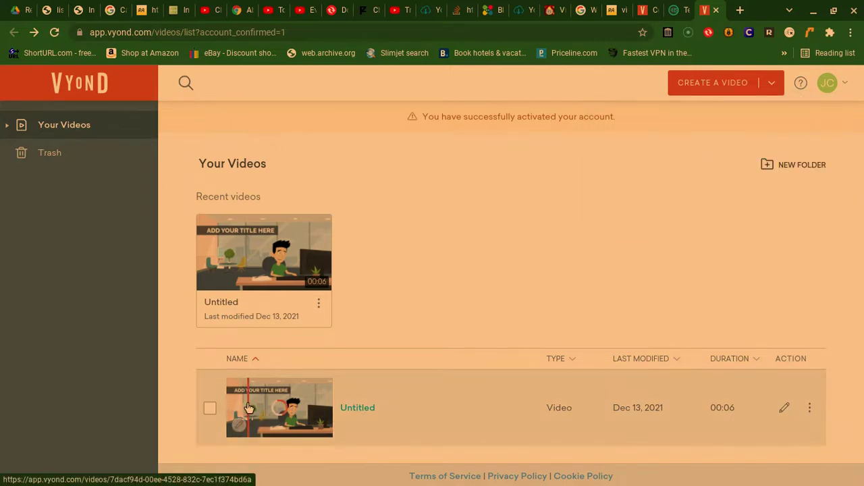
{"action": "left_click", "coordinate": [246, 405]}
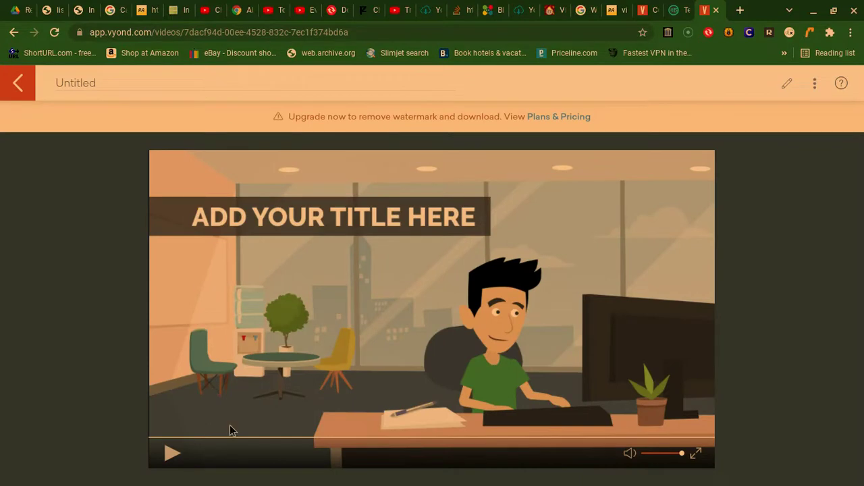
{"action": "left_click", "coordinate": [173, 456]}
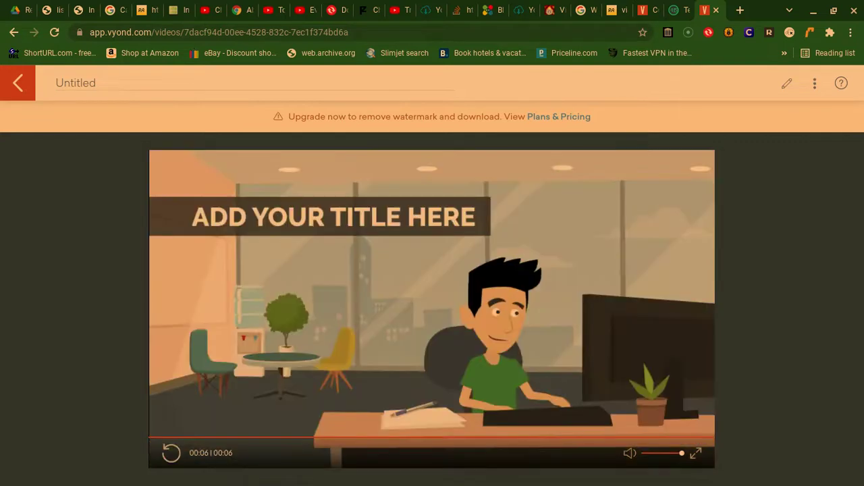
{"action": "key", "text": "F5"}
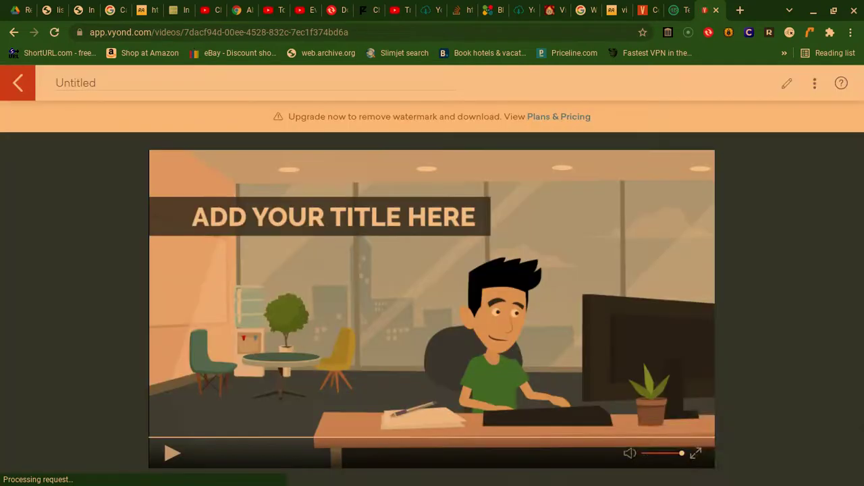
Save the playing Vyond video into Downloads under the file name vyond.mp4
{"action": "left_click", "coordinate": [172, 454]}
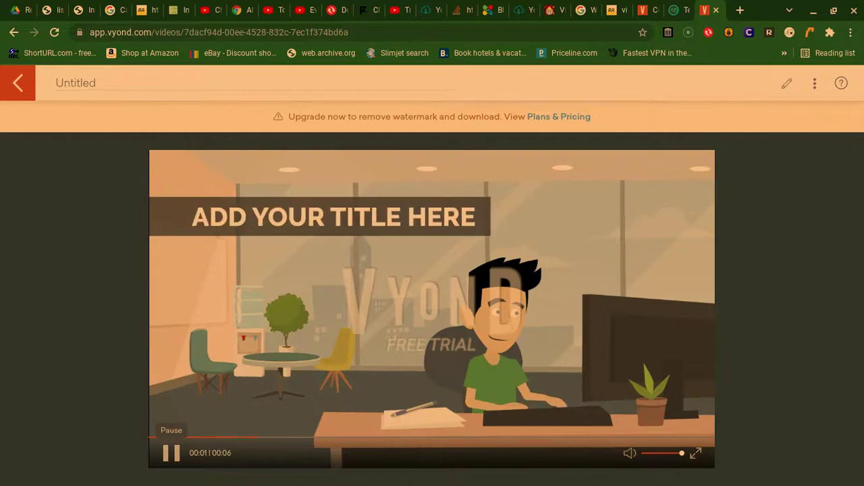
{"action": "right_click", "coordinate": [202, 266]}
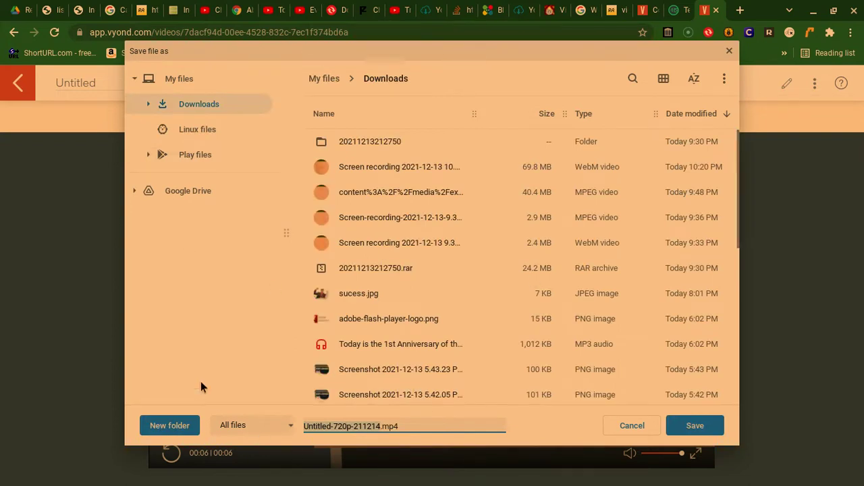
{"action": "key", "text": "BackSpace"}
{"action": "type", "text": "my-vide"}
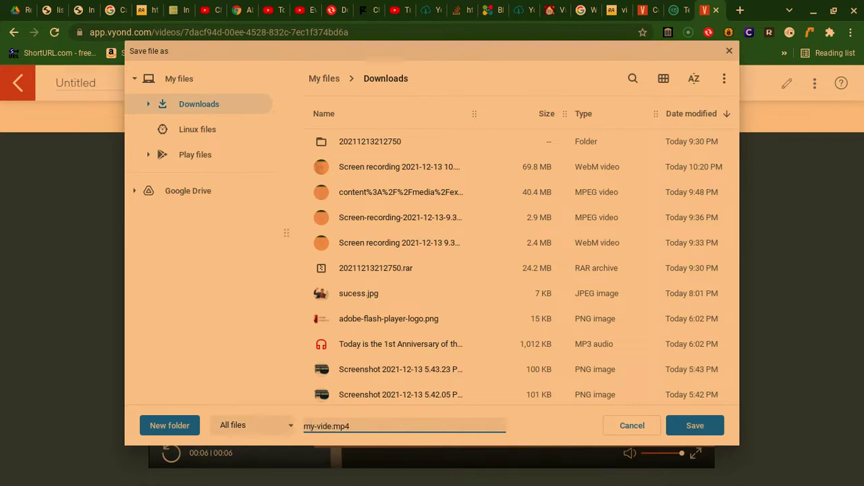
{"action": "key", "text": "BackSpace"}
{"action": "key", "text": "BackSpace"}
{"action": "key", "text": "BackSpace"}
{"action": "key", "text": "BackSpace"}
{"action": "key", "text": "BackSpace"}
{"action": "key", "text": "BackSpace"}
{"action": "type", "text": "ond"}
{"action": "key", "text": "BackSpace"}
{"action": "key", "text": "BackSpace"}
{"action": "key", "text": "BackSpace"}
{"action": "key", "text": "BackSpace"}
{"action": "type", "text": "yo"}
{"action": "type", "text": "nd"}
{"action": "left_click", "coordinate": [694, 431]}
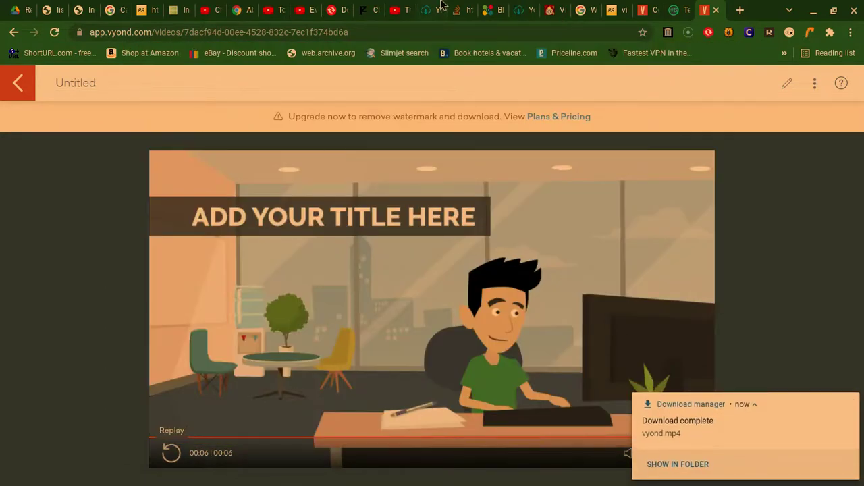
{"action": "left_click", "coordinate": [399, 8]}
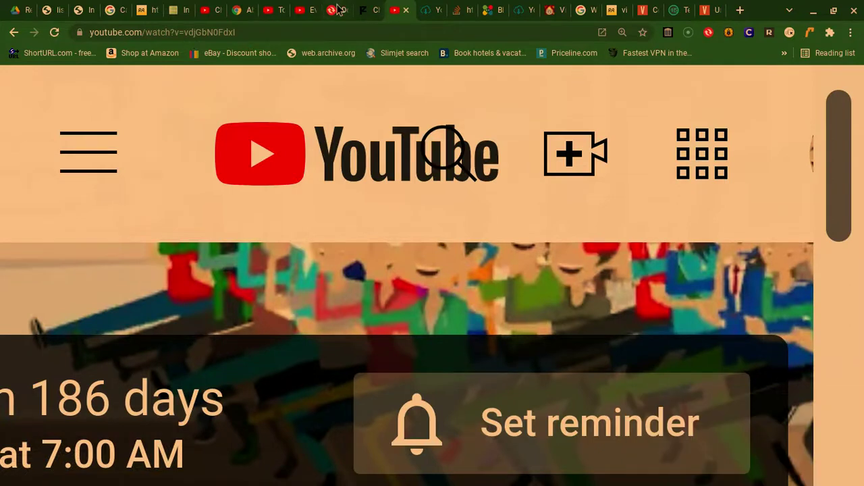
In YouTube Studio, start a new upload via CREATE > Upload videos
{"action": "left_click", "coordinate": [210, 8]}
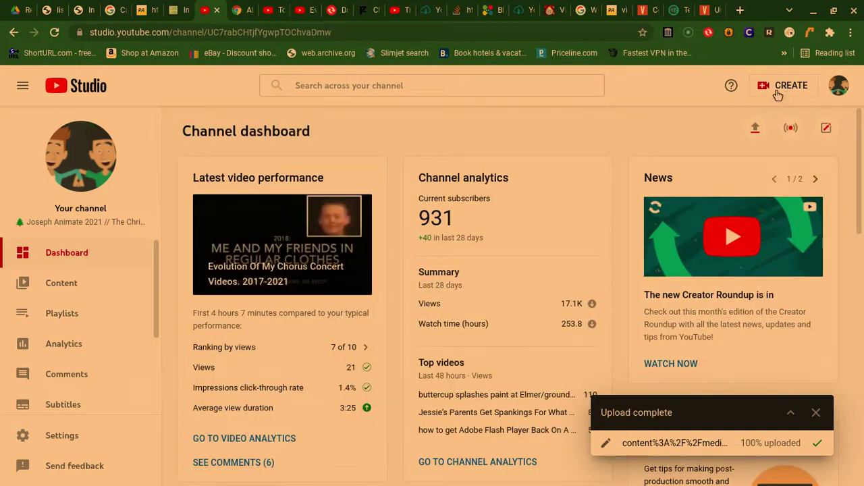
{"action": "left_click", "coordinate": [769, 101]}
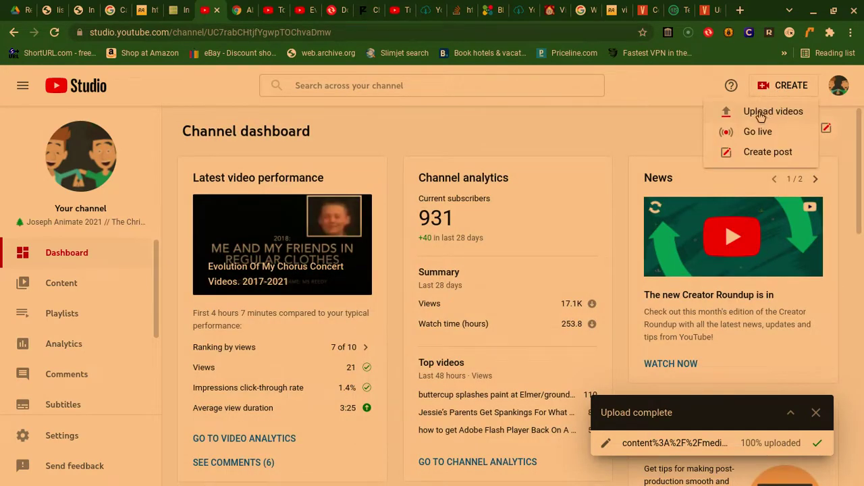
{"action": "left_click", "coordinate": [761, 113]}
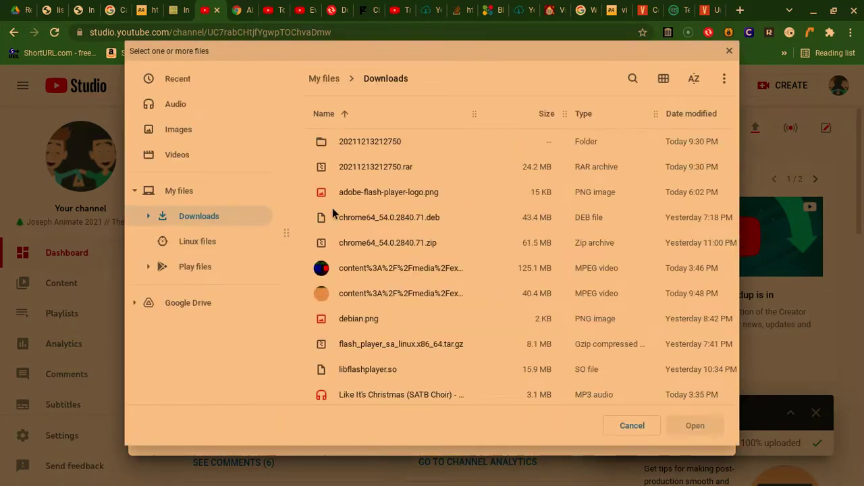
Upload vyond.mp4 from Downloads and view the option to reuse previous video details
{"action": "scroll", "coordinate": [399, 218], "scroll_direction": "down", "scroll_amount": 2}
{"action": "scroll", "coordinate": [399, 218], "scroll_direction": "down", "scroll_amount": 3}
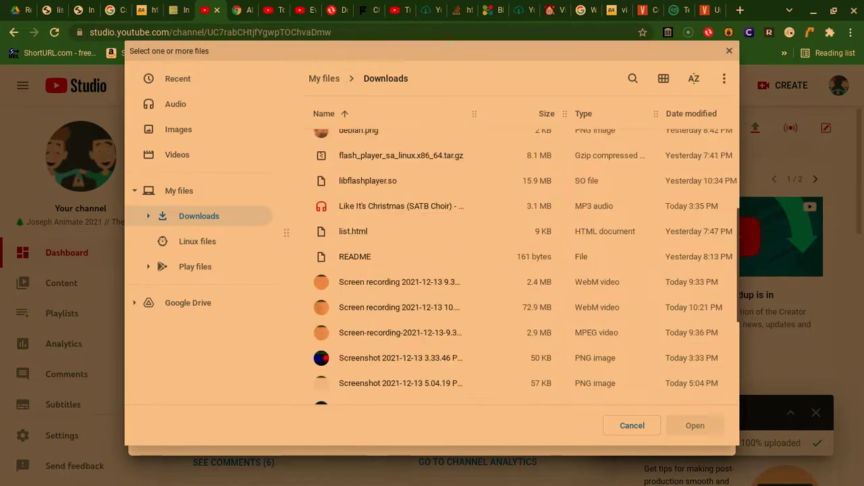
{"action": "scroll", "coordinate": [399, 218], "scroll_direction": "down", "scroll_amount": 1}
{"action": "scroll", "coordinate": [399, 218], "scroll_direction": "down", "scroll_amount": 4}
{"action": "scroll", "coordinate": [399, 218], "scroll_direction": "down", "scroll_amount": 2}
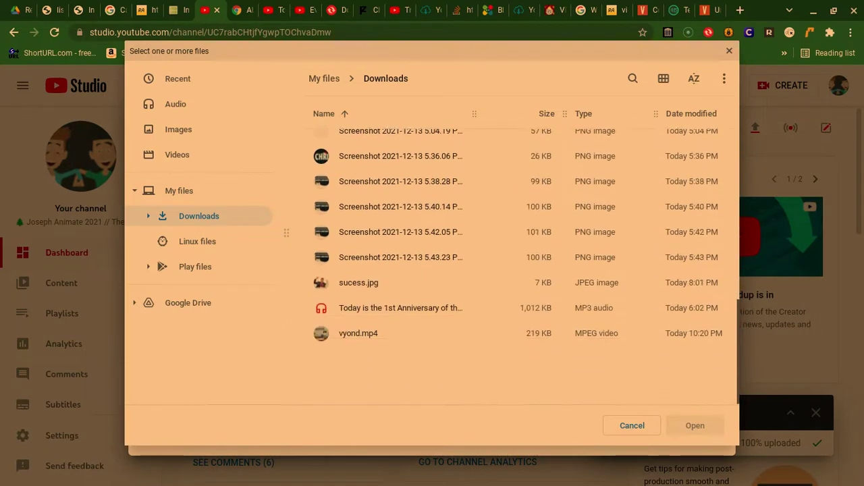
{"action": "scroll", "coordinate": [399, 218], "scroll_direction": "up", "scroll_amount": 1}
{"action": "scroll", "coordinate": [400, 218], "scroll_direction": "up", "scroll_amount": 5}
{"action": "scroll", "coordinate": [399, 218], "scroll_direction": "down", "scroll_amount": 6}
{"action": "scroll", "coordinate": [399, 218], "scroll_direction": "up", "scroll_amount": 6}
{"action": "scroll", "coordinate": [399, 218], "scroll_direction": "up", "scroll_amount": 1}
{"action": "scroll", "coordinate": [400, 218], "scroll_direction": "down", "scroll_amount": 3}
{"action": "scroll", "coordinate": [399, 218], "scroll_direction": "down", "scroll_amount": 5}
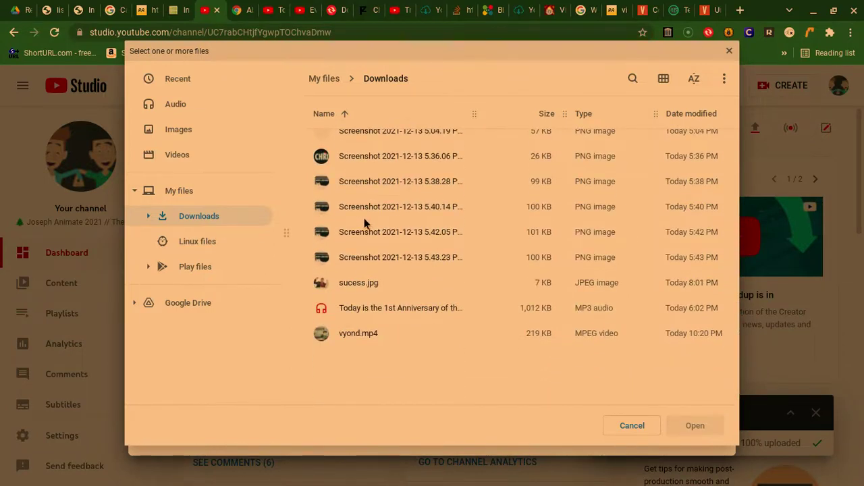
{"action": "left_click", "coordinate": [320, 334]}
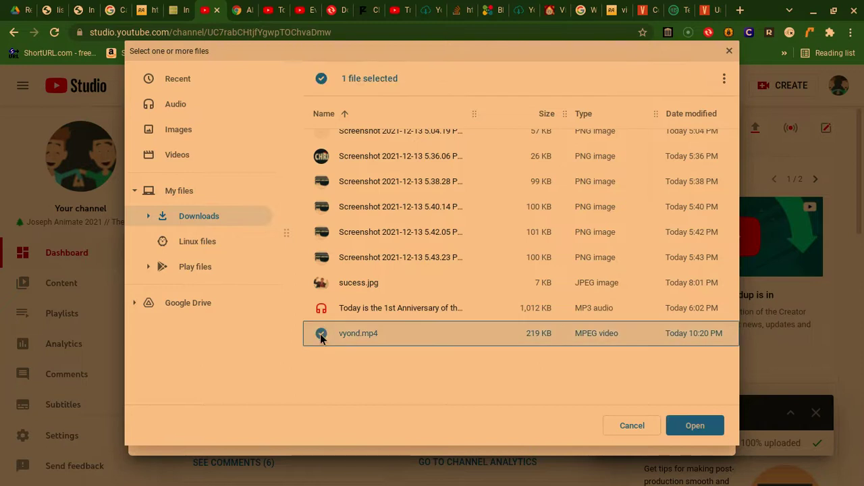
{"action": "left_click", "coordinate": [690, 427]}
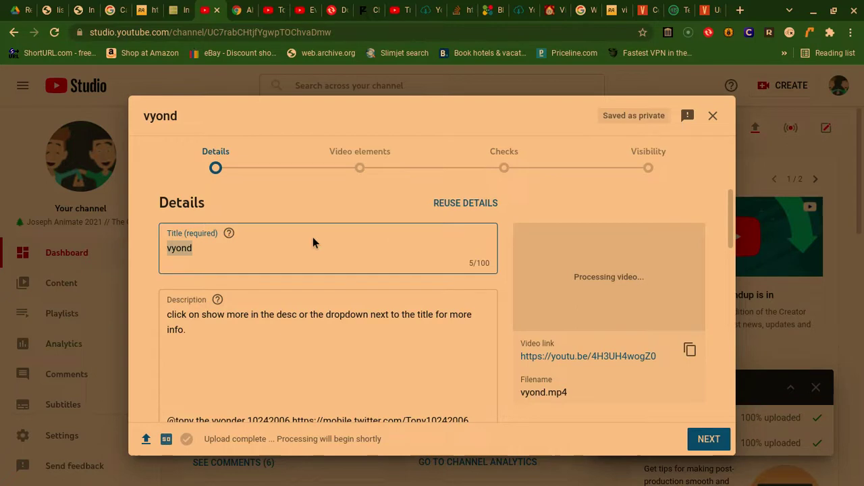
{"action": "left_click", "coordinate": [437, 204]}
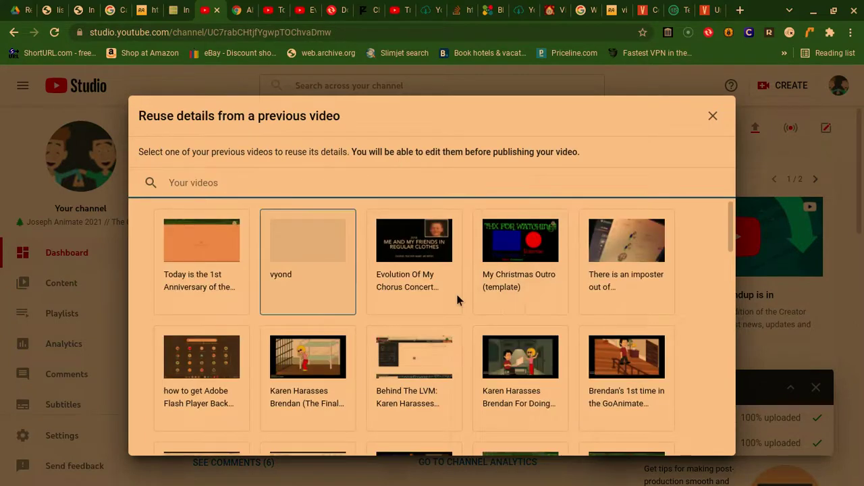
{"action": "scroll", "coordinate": [456, 300], "scroll_direction": "down", "scroll_amount": 2}
{"action": "scroll", "coordinate": [456, 300], "scroll_direction": "down", "scroll_amount": 1}
{"action": "scroll", "coordinate": [456, 300], "scroll_direction": "down", "scroll_amount": 3}
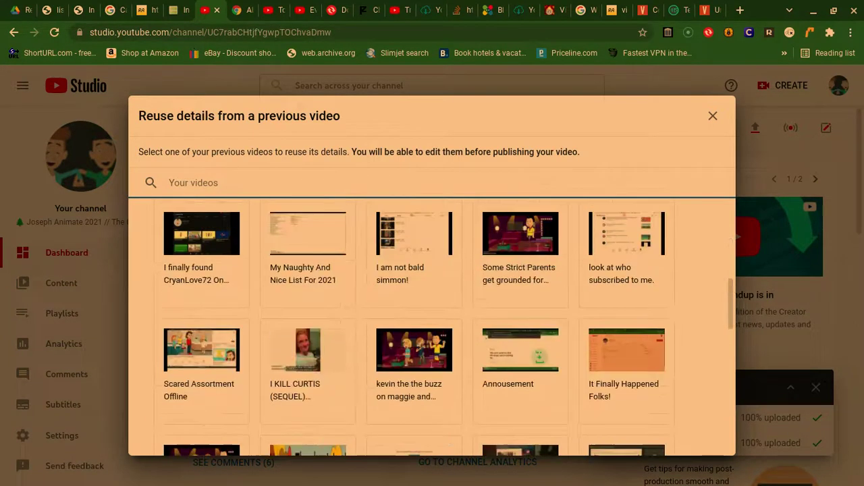
{"action": "scroll", "coordinate": [432, 324], "scroll_direction": "up", "scroll_amount": 2}
{"action": "scroll", "coordinate": [432, 324], "scroll_direction": "up", "scroll_amount": 5}
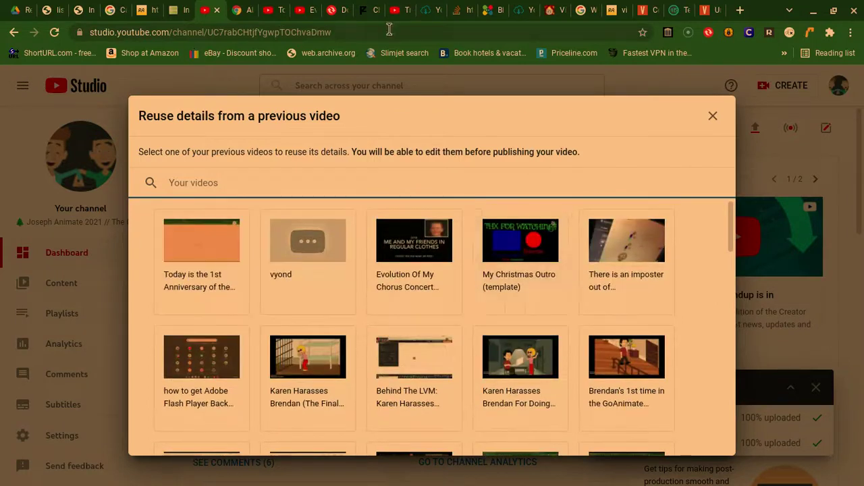
{"action": "left_click", "coordinate": [714, 118]}
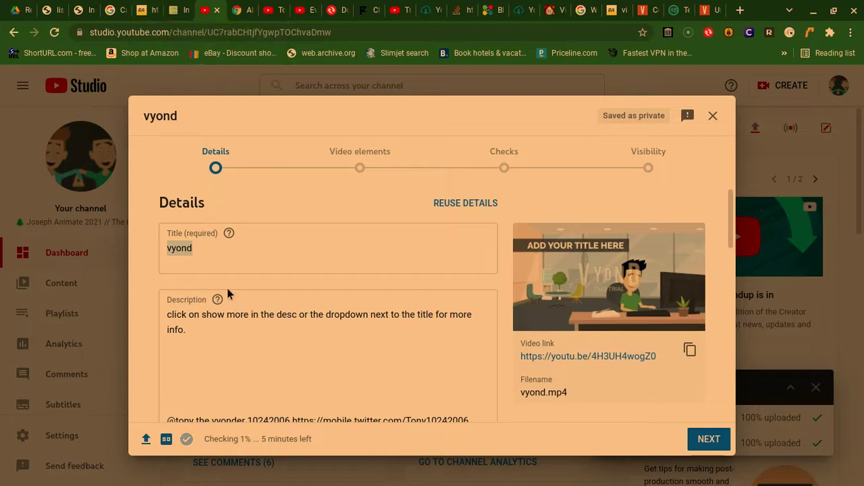
{"action": "left_click_drag", "start_coordinate": [179, 248], "coordinate": [201, 249]}
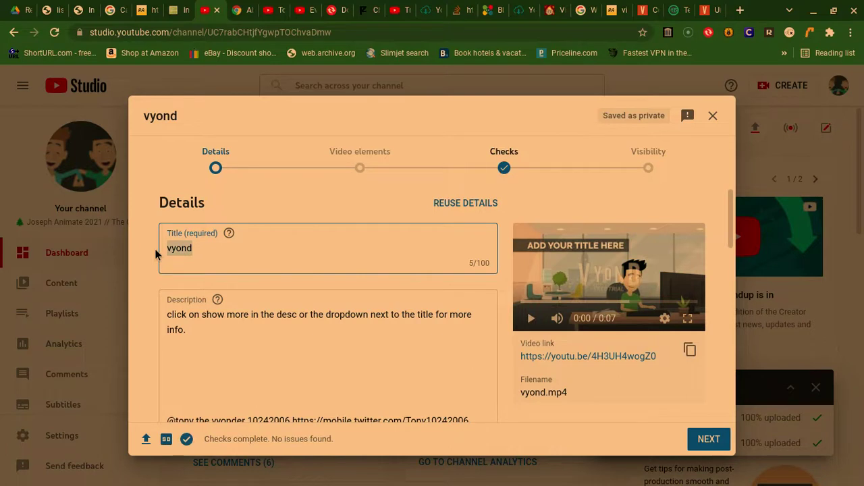
Replace the title with 'i created my own vyond video.', correcting the typos along the way
{"action": "key", "text": "BackSpace"}
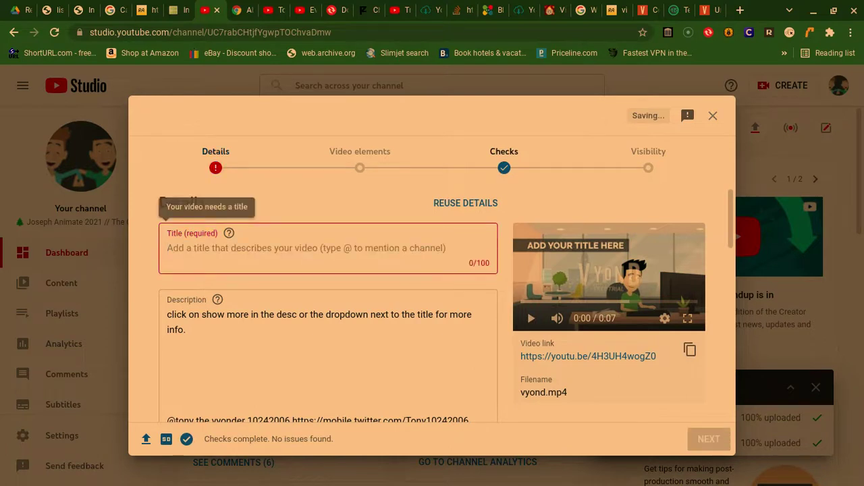
{"action": "type", "text": "exam"}
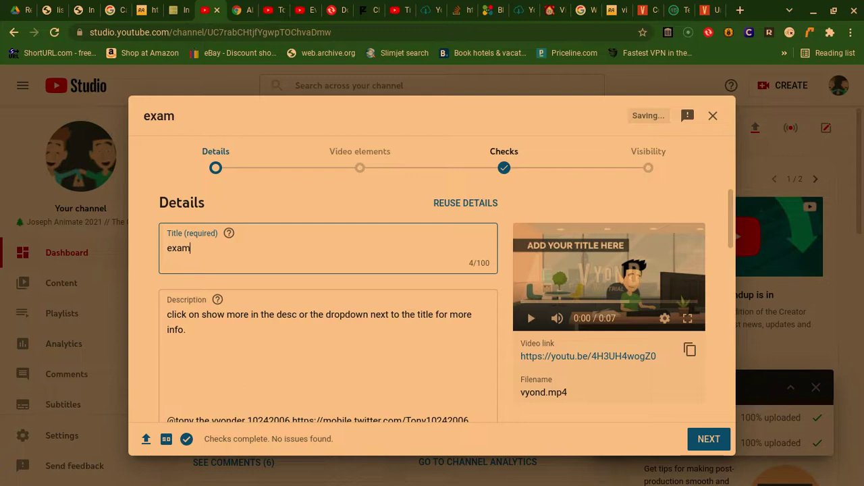
{"action": "type", "text": "ple vi"}
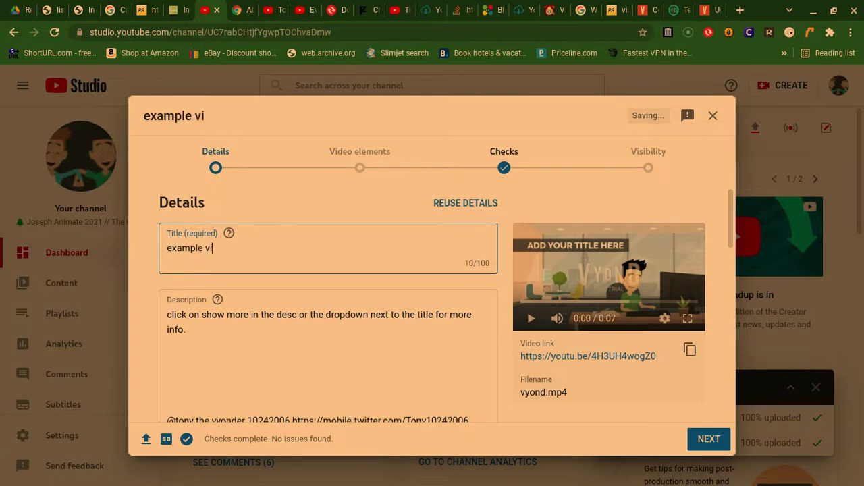
{"action": "type", "text": "deo.mp"}
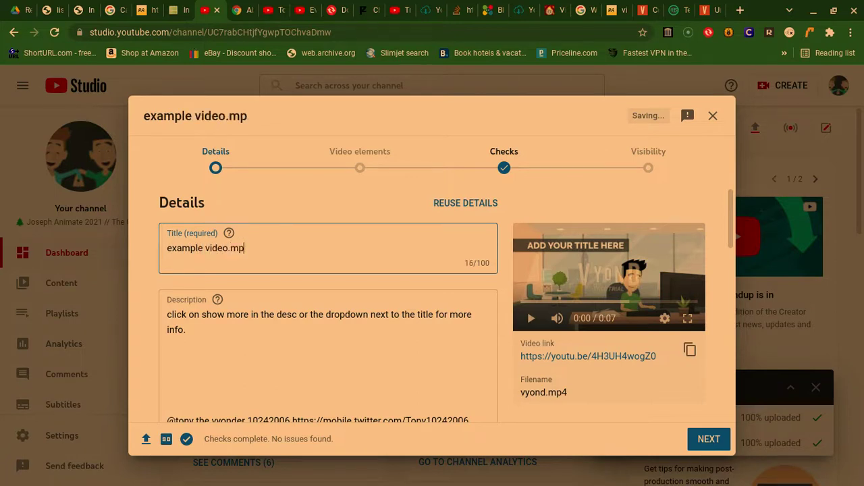
{"action": "key", "text": "BackSpace"}
{"action": "key", "text": "BackSpace"}
{"action": "key", "text": "BackSpace"}
{"action": "key", "text": "BackSpace"}
{"action": "key", "text": "BackSpace"}
{"action": "key", "text": "BackSpace"}
{"action": "key", "text": "BackSpace"}
{"action": "key", "text": "BackSpace"}
{"action": "key", "text": "BackSpace"}
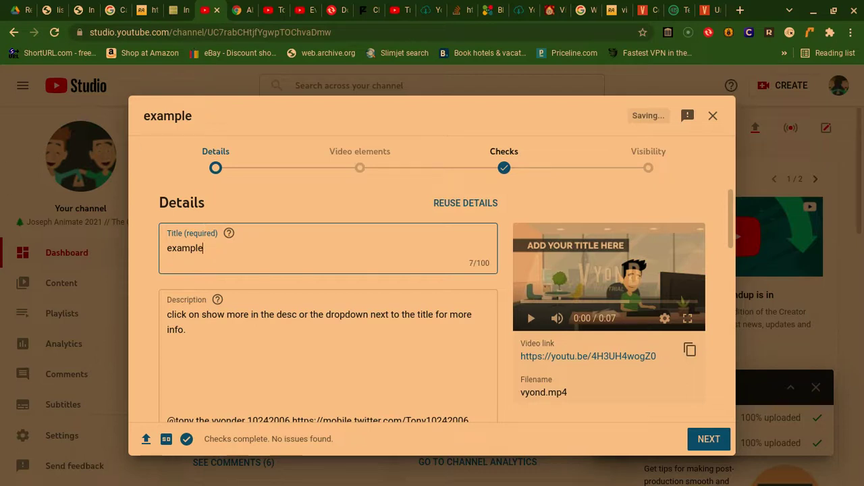
{"action": "type", "text": "vide"}
{"action": "key", "text": "BackSpace"}
{"action": "key", "text": "BackSpace"}
{"action": "key", "text": "BackSpace"}
{"action": "key", "text": "BackSpace"}
{"action": "key", "text": "BackSpace"}
{"action": "key", "text": "BackSpace"}
{"action": "key", "text": "BackSpace"}
{"action": "key", "text": "BackSpace"}
{"action": "key", "text": "BackSpace"}
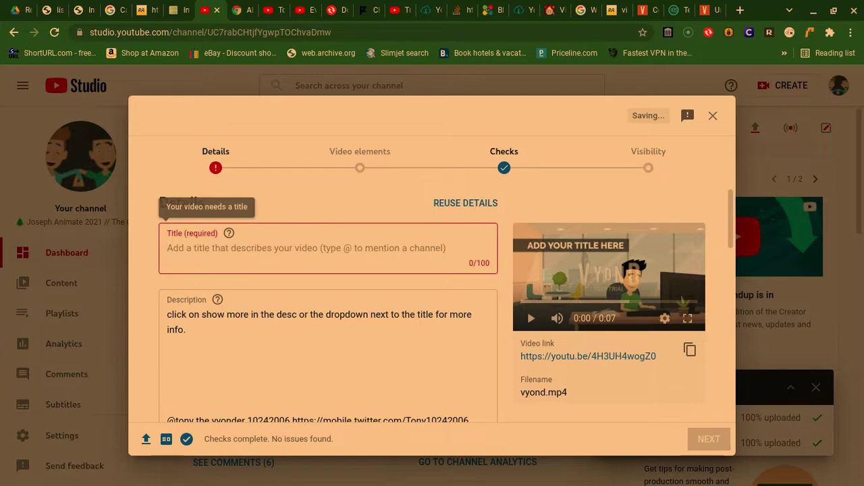
{"action": "type", "text": "i crea"}
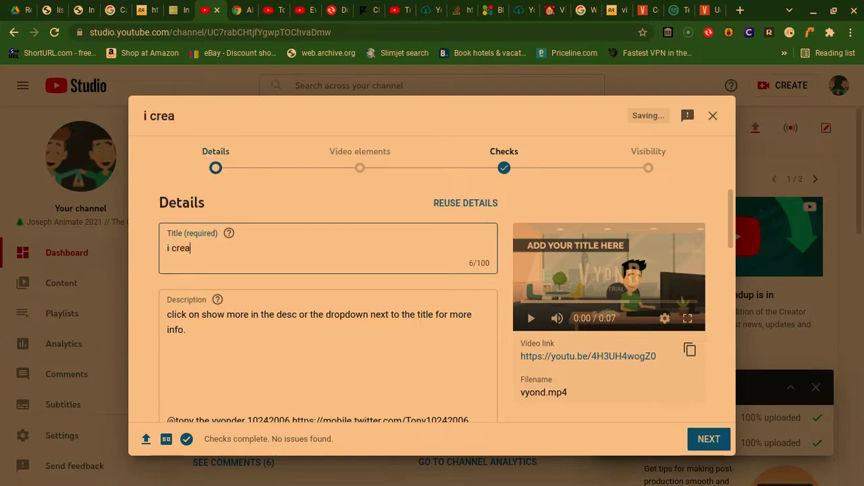
{"action": "type", "text": "ted my ow"}
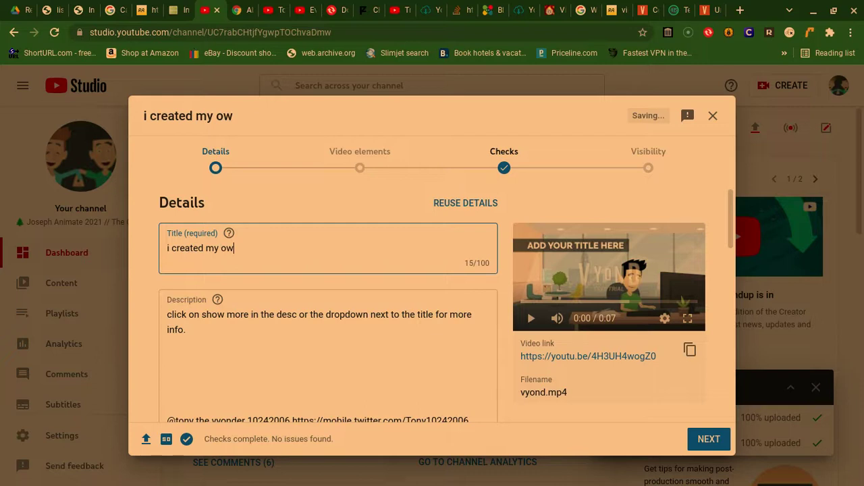
{"action": "type", "text": "n vyond"}
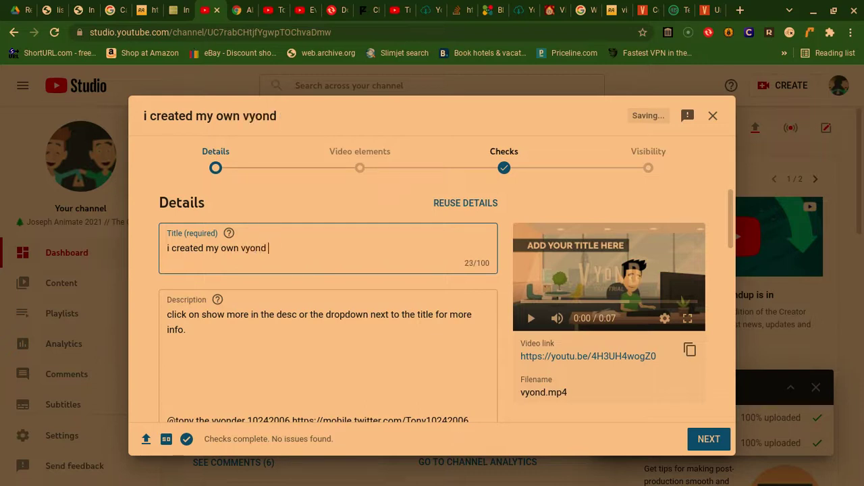
{"action": "type", "text": " viddo"}
{"action": "key", "text": "BackSpace"}
{"action": "type", "text": "o"}
{"action": "key", "text": "BackSpace"}
{"action": "key", "text": "BackSpace"}
{"action": "type", "text": "eo."}
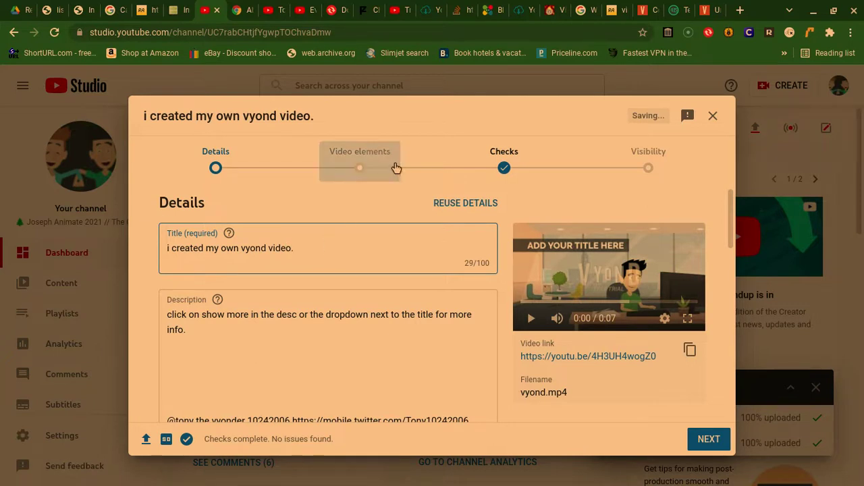
Set the audience to 'No, it's not made for kids'
{"action": "scroll", "coordinate": [324, 304], "scroll_direction": "down", "scroll_amount": 6}
{"action": "scroll", "coordinate": [324, 304], "scroll_direction": "down", "scroll_amount": 4}
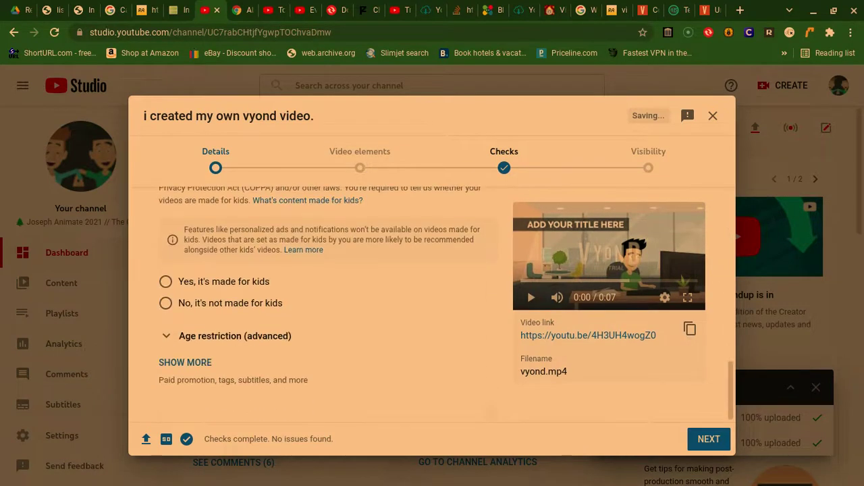
{"action": "left_click", "coordinate": [166, 303]}
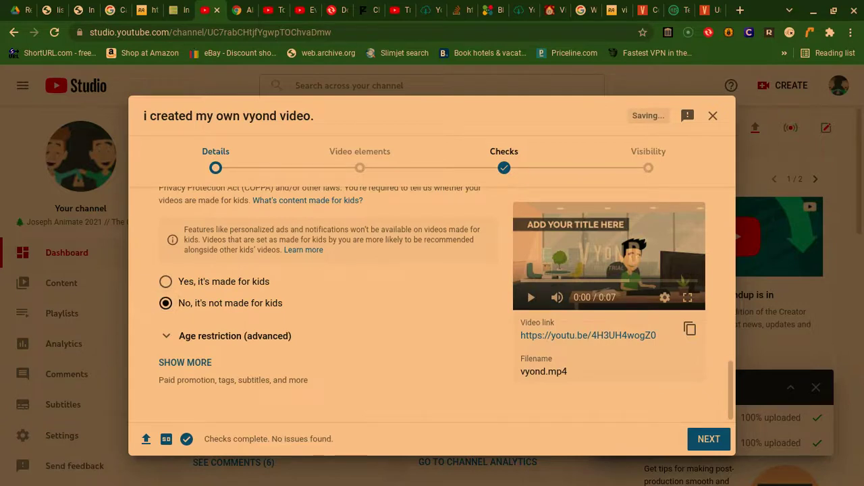
Advance through the Video elements step to the Checks step showing no copyright issues
{"action": "left_click", "coordinate": [358, 177]}
{"action": "scroll", "coordinate": [494, 238], "scroll_direction": "down", "scroll_amount": 2}
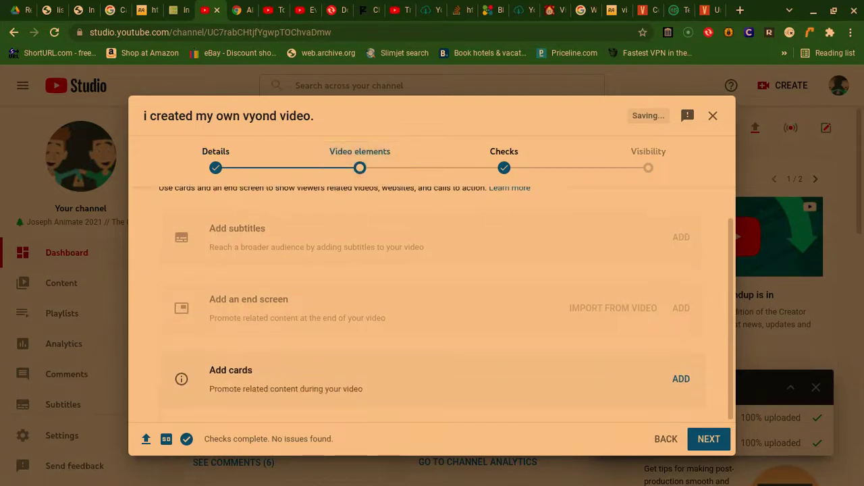
{"action": "scroll", "coordinate": [493, 237], "scroll_direction": "up", "scroll_amount": 2}
{"action": "scroll", "coordinate": [445, 304], "scroll_direction": "down", "scroll_amount": 1}
{"action": "scroll", "coordinate": [446, 304], "scroll_direction": "up", "scroll_amount": 2}
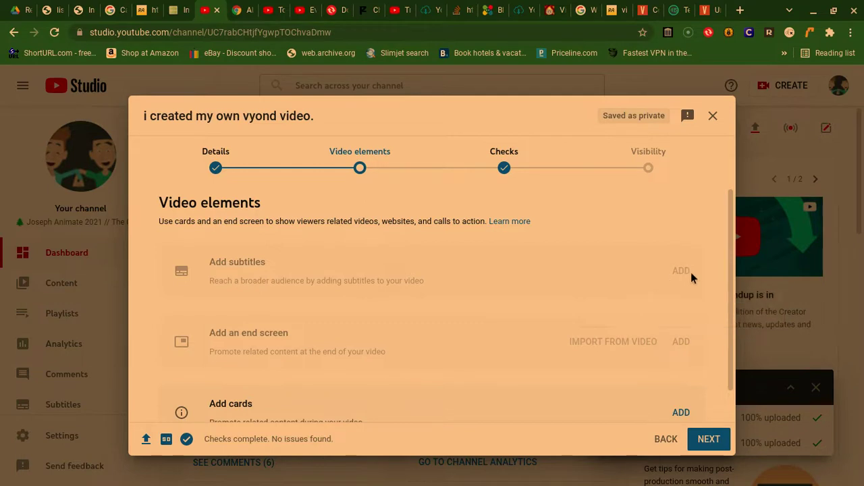
{"action": "left_click", "coordinate": [521, 172]}
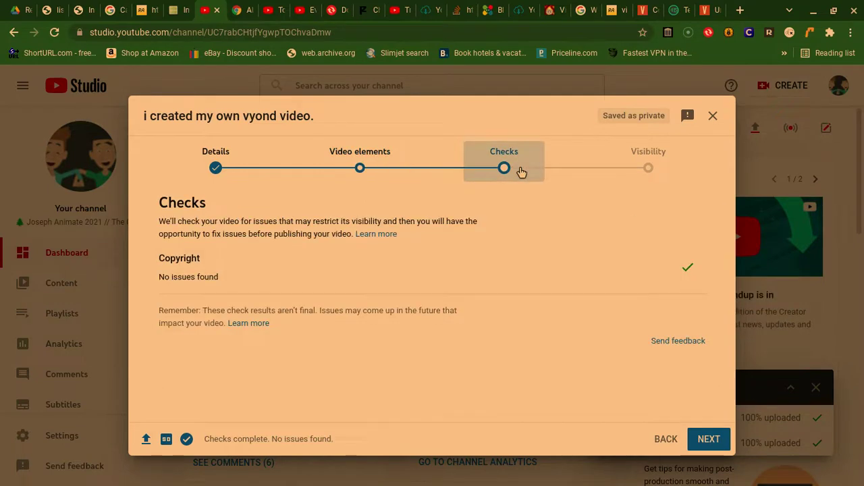
Go back to Details and expand SHOW MORE to view paid promotion, tags and license
{"action": "left_click", "coordinate": [230, 159]}
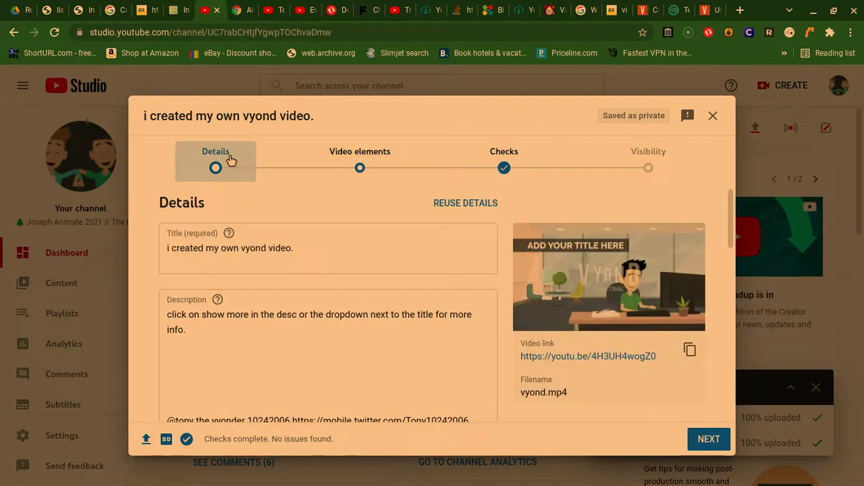
{"action": "scroll", "coordinate": [327, 304], "scroll_direction": "down", "scroll_amount": 3}
{"action": "scroll", "coordinate": [328, 304], "scroll_direction": "down", "scroll_amount": 2}
{"action": "scroll", "coordinate": [328, 304], "scroll_direction": "down", "scroll_amount": 2}
{"action": "scroll", "coordinate": [328, 304], "scroll_direction": "down", "scroll_amount": 1}
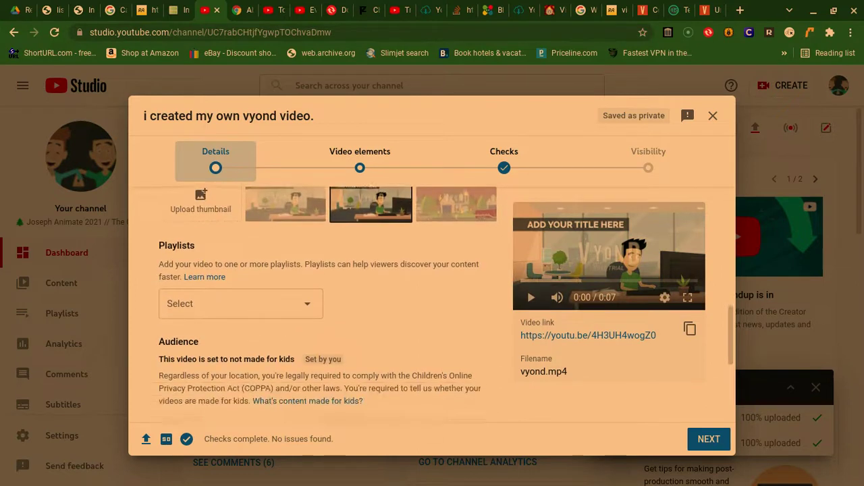
{"action": "scroll", "coordinate": [328, 304], "scroll_direction": "down", "scroll_amount": 1}
{"action": "scroll", "coordinate": [327, 304], "scroll_direction": "down", "scroll_amount": 2}
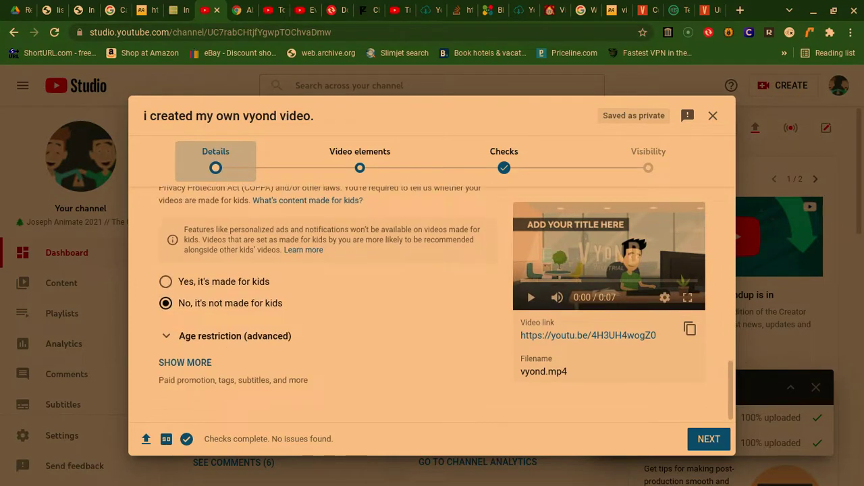
{"action": "left_click", "coordinate": [185, 362]}
{"action": "scroll", "coordinate": [185, 363], "scroll_direction": "down", "scroll_amount": 3}
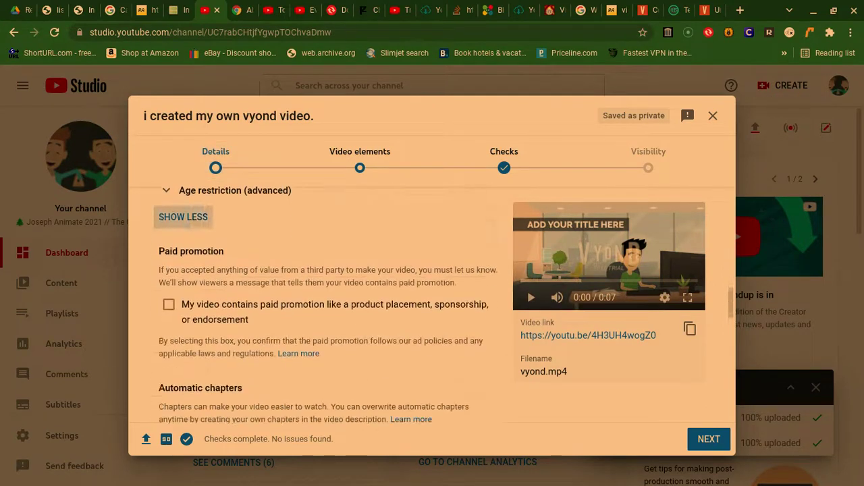
{"action": "scroll", "coordinate": [327, 304], "scroll_direction": "down", "scroll_amount": 2}
{"action": "scroll", "coordinate": [327, 304], "scroll_direction": "down", "scroll_amount": 2}
{"action": "scroll", "coordinate": [327, 304], "scroll_direction": "down", "scroll_amount": 2}
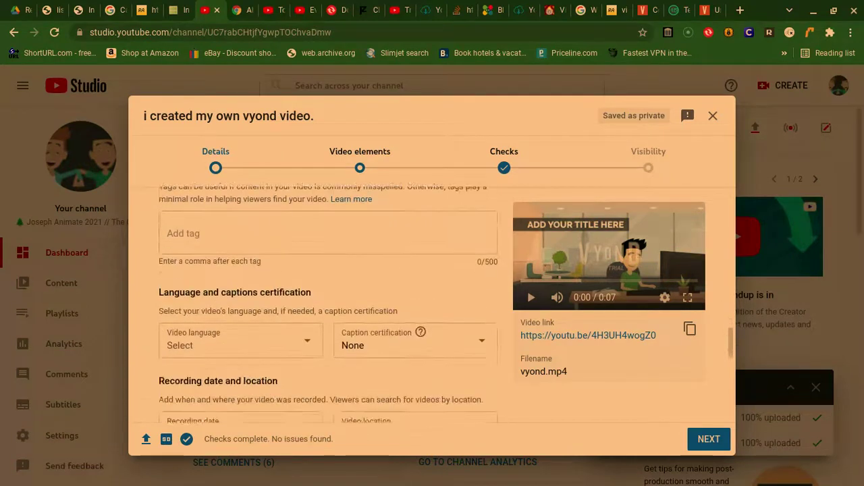
{"action": "scroll", "coordinate": [328, 304], "scroll_direction": "down", "scroll_amount": 2}
{"action": "scroll", "coordinate": [270, 365], "scroll_direction": "down", "scroll_amount": 1}
{"action": "scroll", "coordinate": [320, 301], "scroll_direction": "down", "scroll_amount": 2}
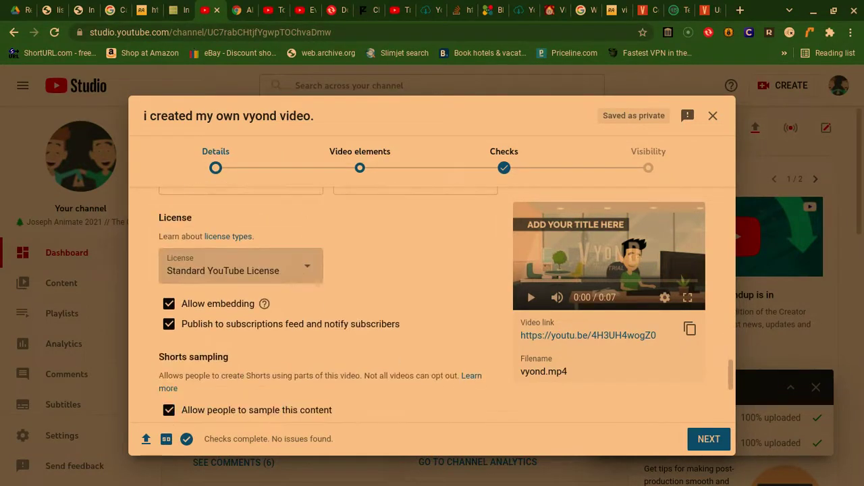
{"action": "scroll", "coordinate": [320, 301], "scroll_direction": "down", "scroll_amount": 2}
{"action": "scroll", "coordinate": [320, 300], "scroll_direction": "down", "scroll_amount": 2}
{"action": "scroll", "coordinate": [320, 300], "scroll_direction": "up", "scroll_amount": 6}
{"action": "scroll", "coordinate": [327, 304], "scroll_direction": "up", "scroll_amount": 5}
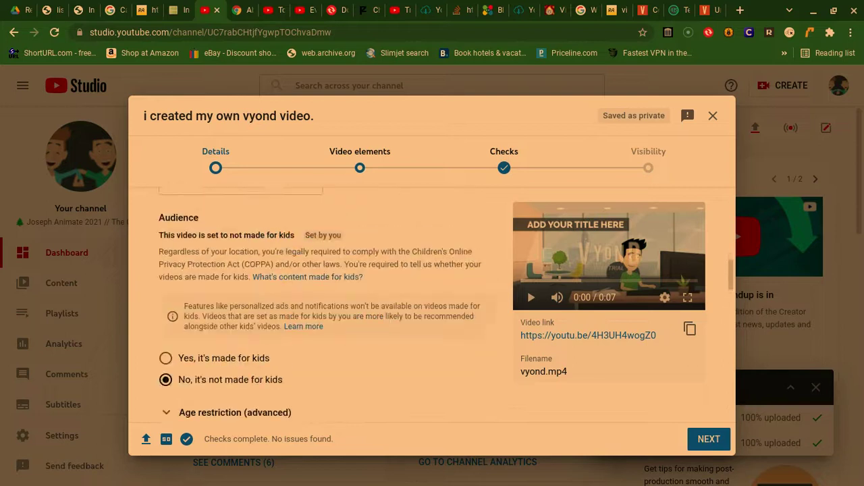
{"action": "scroll", "coordinate": [328, 304], "scroll_direction": "up", "scroll_amount": 2}
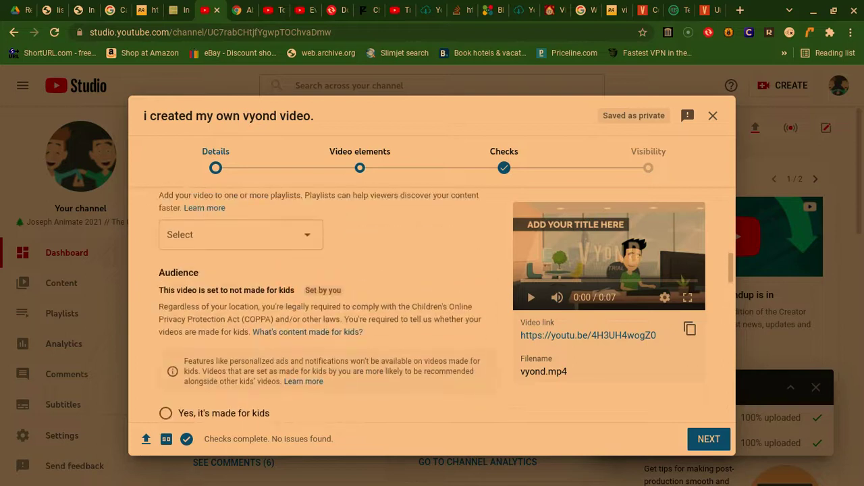
On the Visibility step, try Public and Unlisted, then settle on Private
{"action": "left_click", "coordinate": [635, 176]}
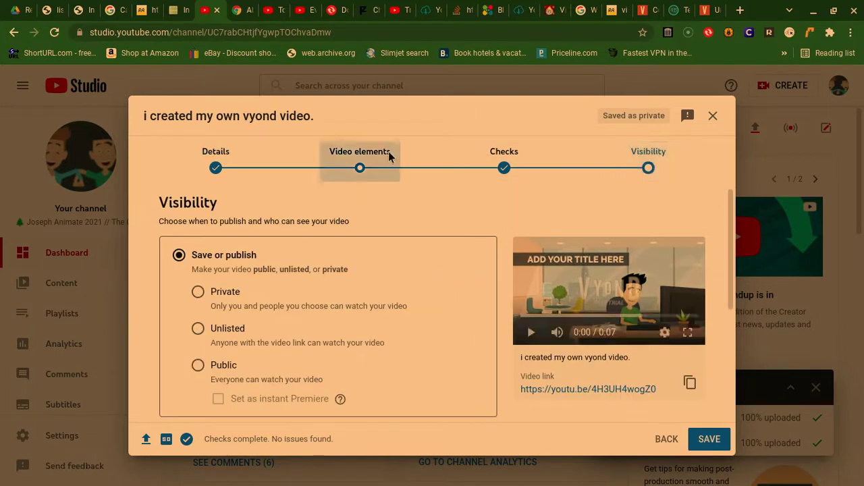
{"action": "left_click", "coordinate": [201, 293]}
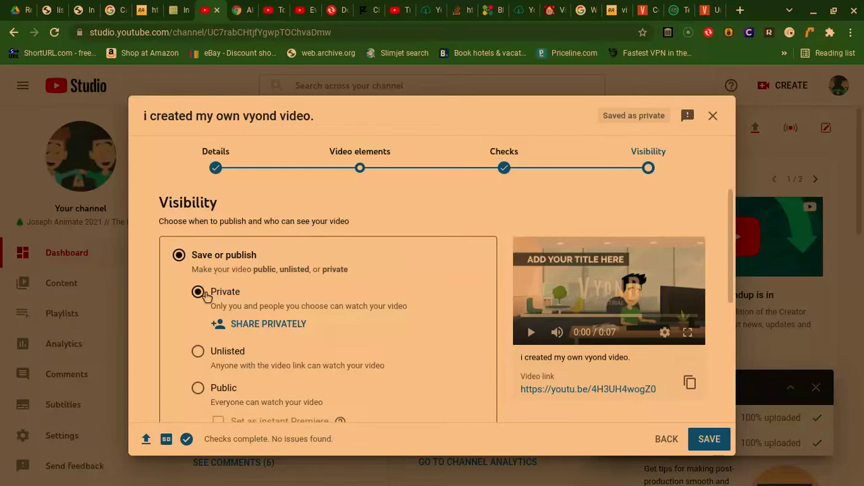
{"action": "left_click", "coordinate": [198, 388]}
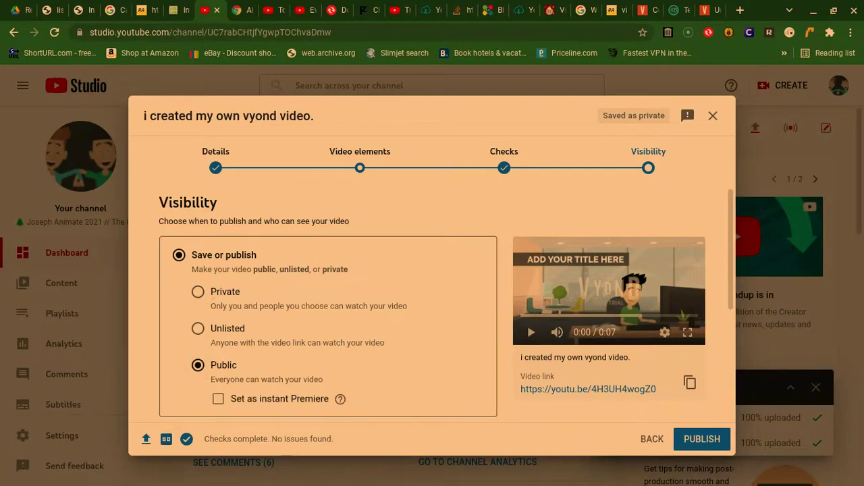
{"action": "left_click", "coordinate": [198, 328]}
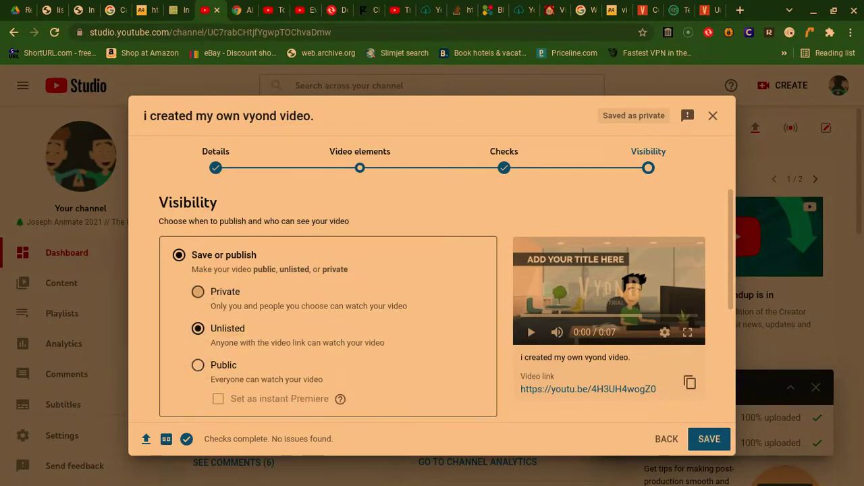
{"action": "left_click", "coordinate": [197, 292]}
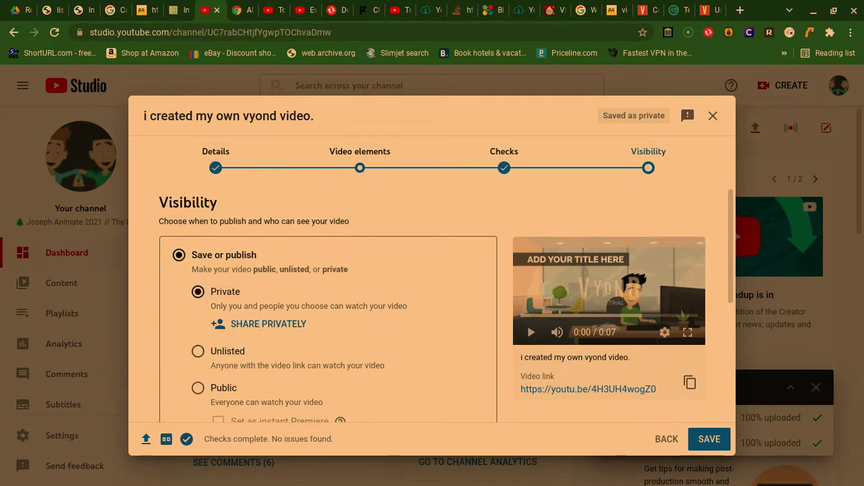
Choose Schedule, showing a Dec 14, 2021, 12:00 AM publish time
{"action": "scroll", "coordinate": [328, 304], "scroll_direction": "down", "scroll_amount": 2}
{"action": "scroll", "coordinate": [328, 303], "scroll_direction": "down", "scroll_amount": 2}
{"action": "scroll", "coordinate": [328, 304], "scroll_direction": "down", "scroll_amount": 1}
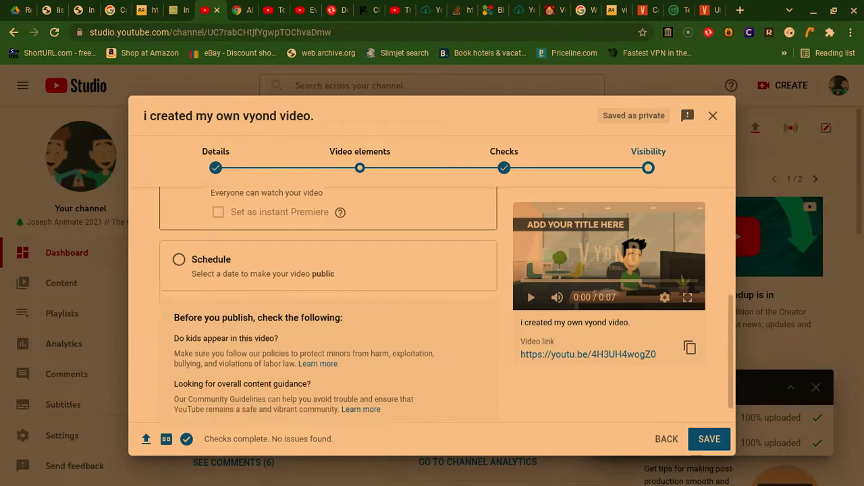
{"action": "scroll", "coordinate": [328, 304], "scroll_direction": "down", "scroll_amount": 1}
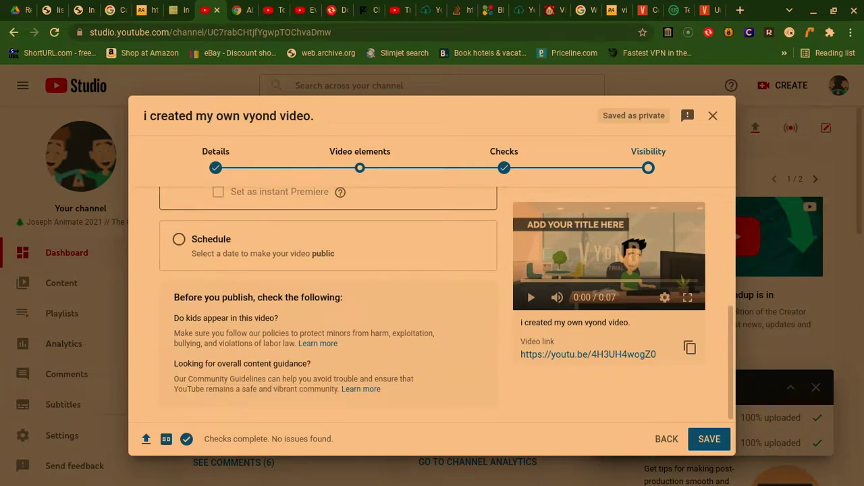
{"action": "left_click", "coordinate": [179, 239]}
Tick the option to make the scheduled release a premiere
{"action": "scroll", "coordinate": [329, 304], "scroll_direction": "up", "scroll_amount": 1}
{"action": "scroll", "coordinate": [328, 304], "scroll_direction": "up", "scroll_amount": 1}
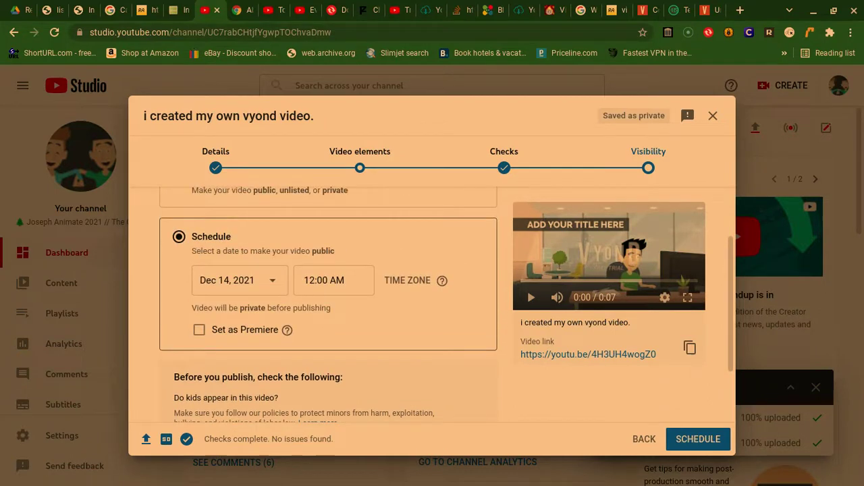
{"action": "left_click", "coordinate": [199, 330]}
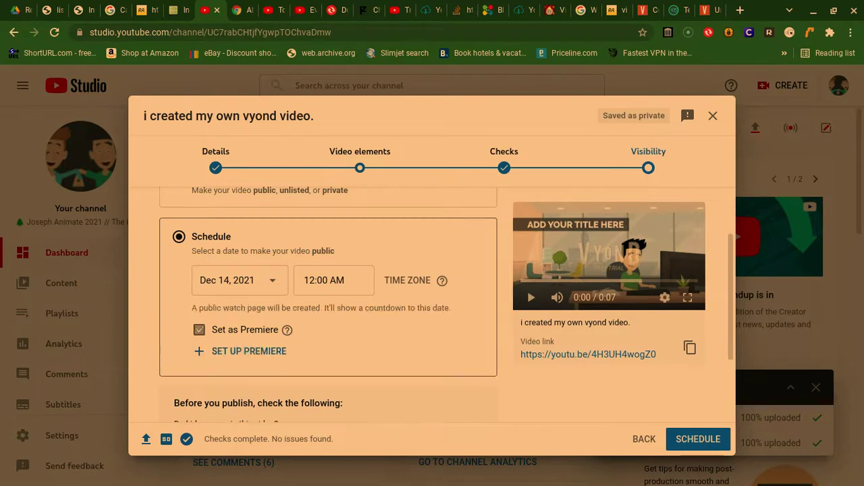
Review the premiere countdown themes, keep Premiere Classic, and dismiss the setup unchanged
{"action": "scroll", "coordinate": [328, 304], "scroll_direction": "up", "scroll_amount": 1}
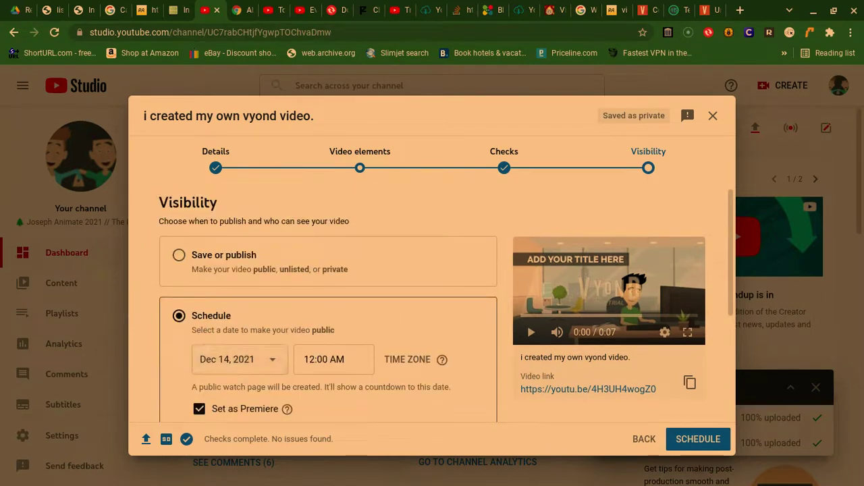
{"action": "scroll", "coordinate": [329, 304], "scroll_direction": "down", "scroll_amount": 3}
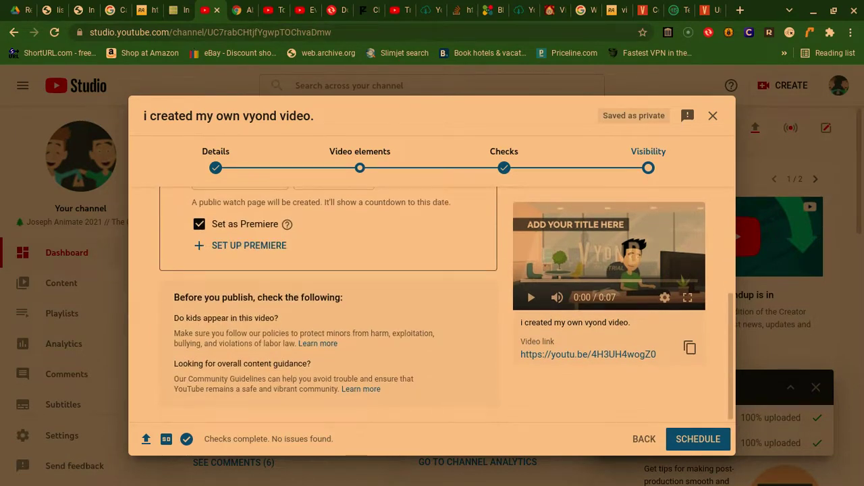
{"action": "left_click", "coordinate": [249, 245]}
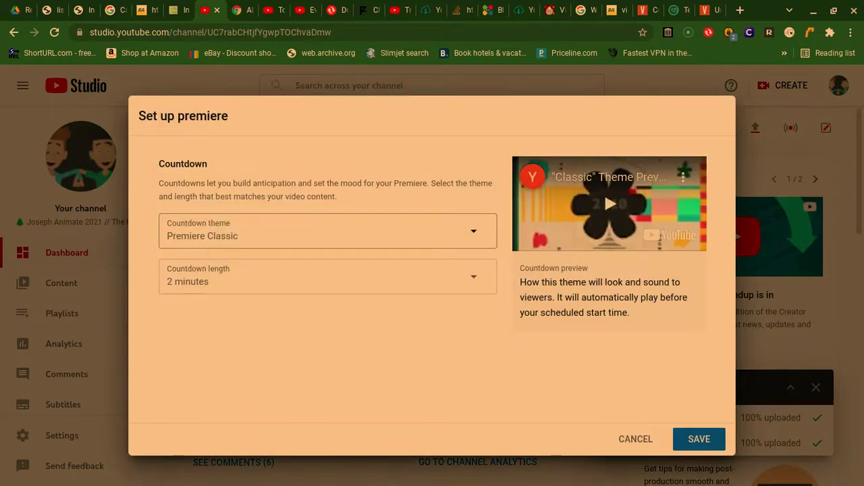
{"action": "left_click", "coordinate": [469, 231]}
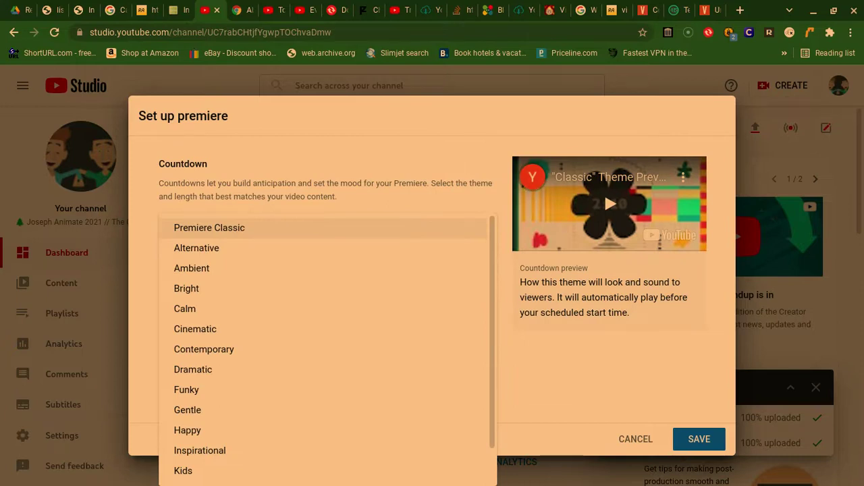
{"action": "key", "text": "Return"}
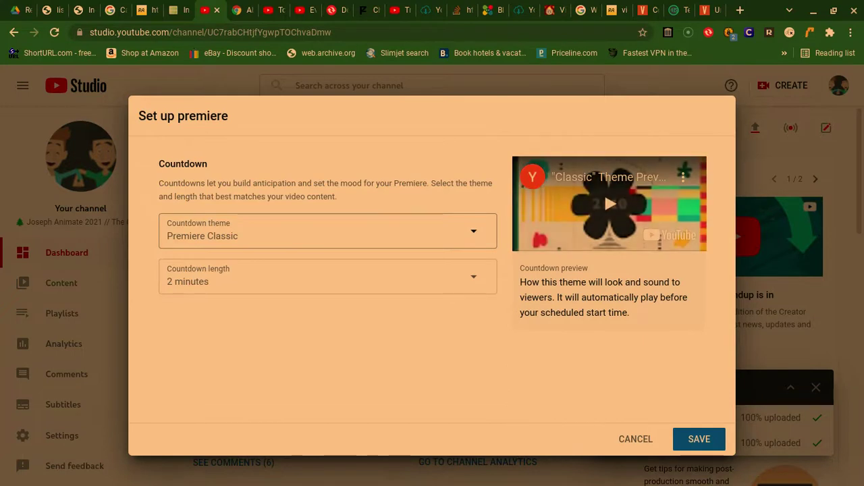
{"action": "key", "text": "Escape"}
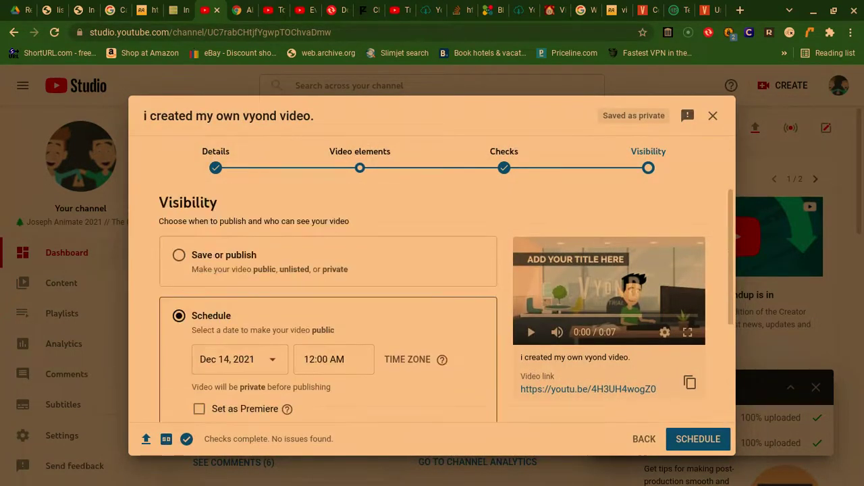
Switch the vyond upload from scheduling to saving it now
{"action": "left_click", "coordinate": [179, 254]}
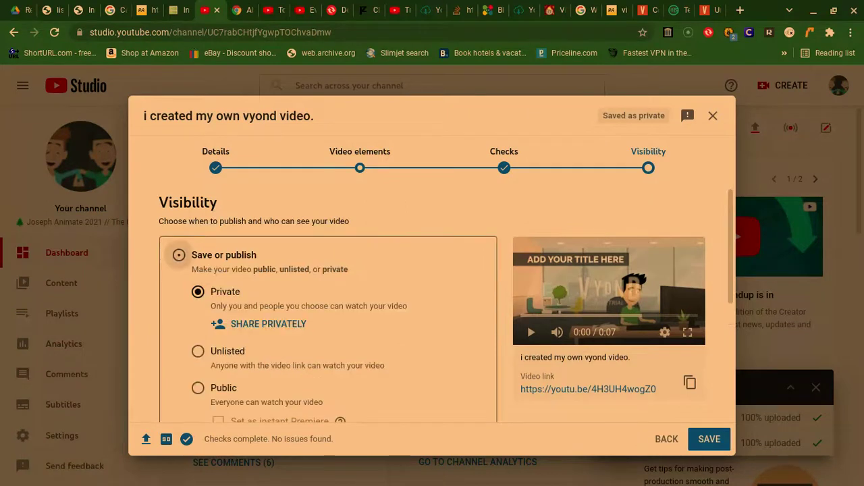
{"action": "scroll", "coordinate": [430, 304], "scroll_direction": "down", "scroll_amount": 3}
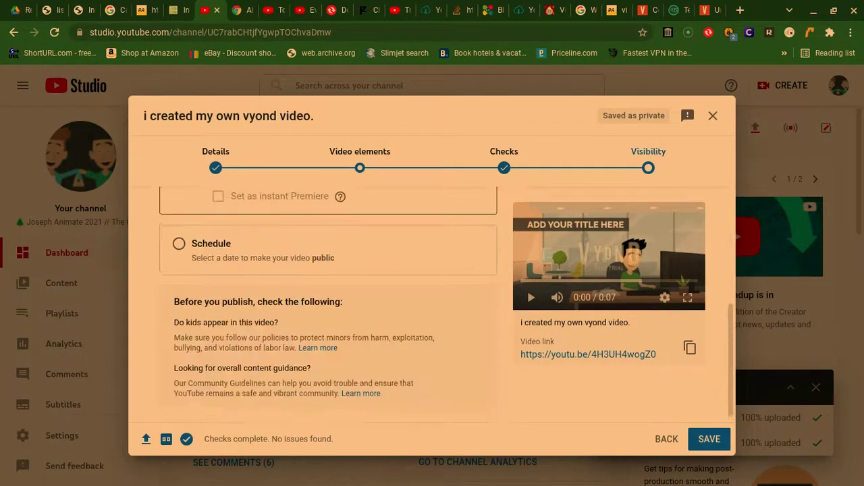
{"action": "scroll", "coordinate": [430, 304], "scroll_direction": "up", "scroll_amount": 3}
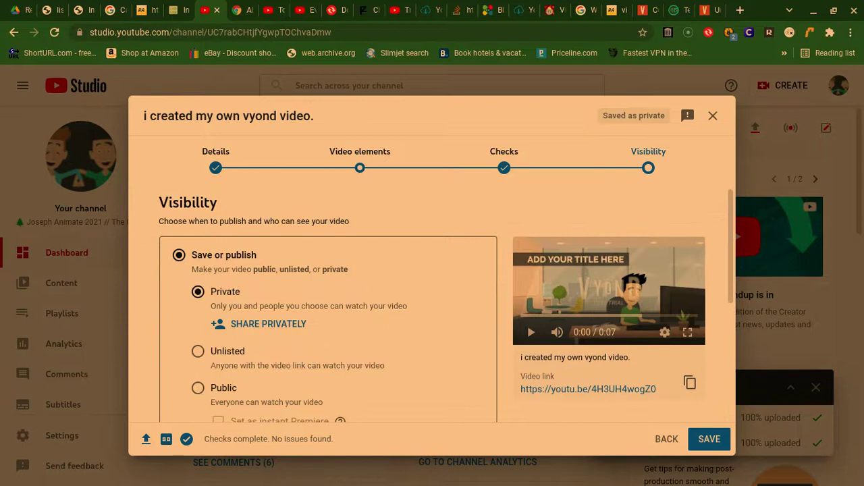
{"action": "scroll", "coordinate": [329, 304], "scroll_direction": "down", "scroll_amount": 3}
{"action": "scroll", "coordinate": [328, 304], "scroll_direction": "down", "scroll_amount": 1}
{"action": "scroll", "coordinate": [328, 304], "scroll_direction": "up", "scroll_amount": 4}
Try Public and Unlisted visibility, then settle back on Private
{"action": "left_click", "coordinate": [198, 387]}
{"action": "left_click", "coordinate": [198, 329]}
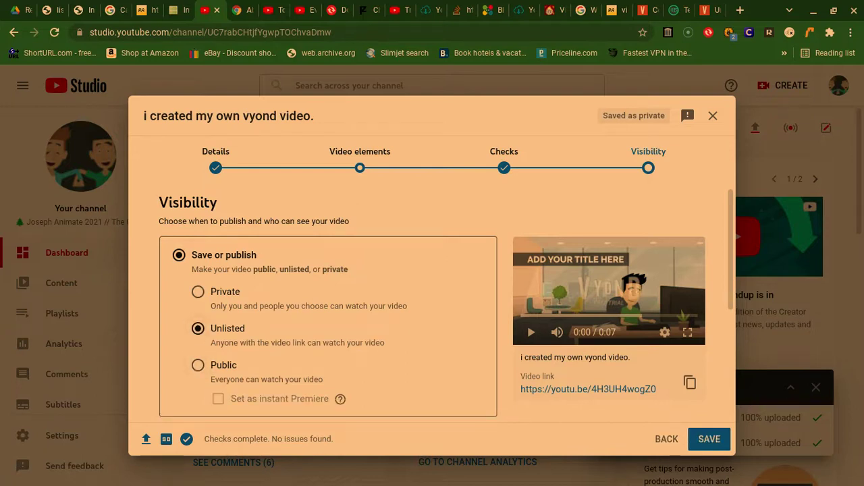
{"action": "key", "text": "Up"}
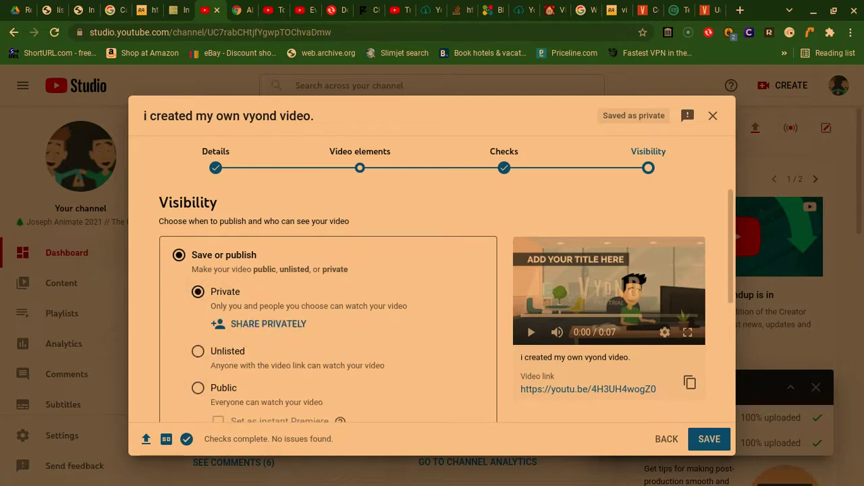
{"action": "key", "text": "Down"}
{"action": "key", "text": "Up"}
Close Share Privately without inviting anyone and save the video as Private
{"action": "key", "text": "Tab"}
{"action": "key", "text": "Return"}
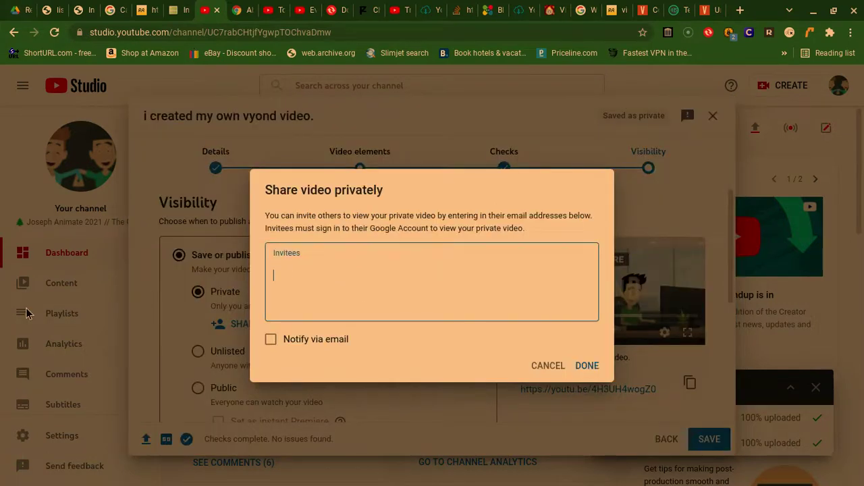
{"action": "left_click", "coordinate": [270, 338]}
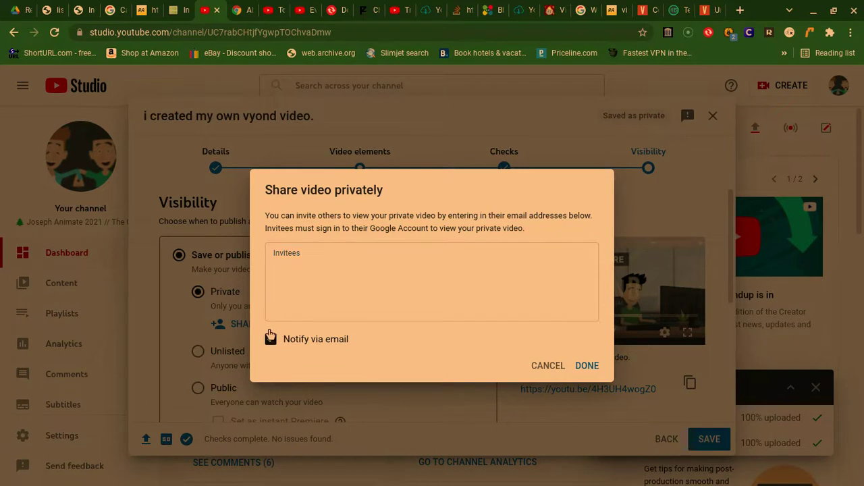
{"action": "left_click", "coordinate": [547, 365]}
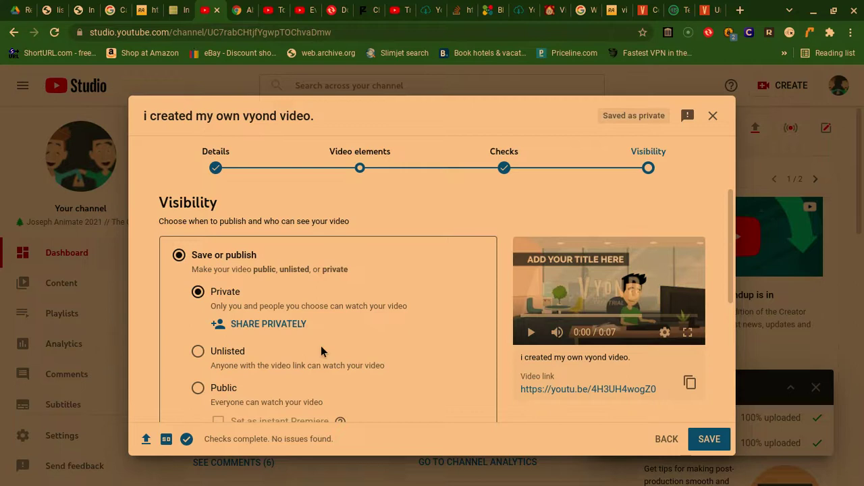
{"action": "left_click", "coordinate": [709, 439]}
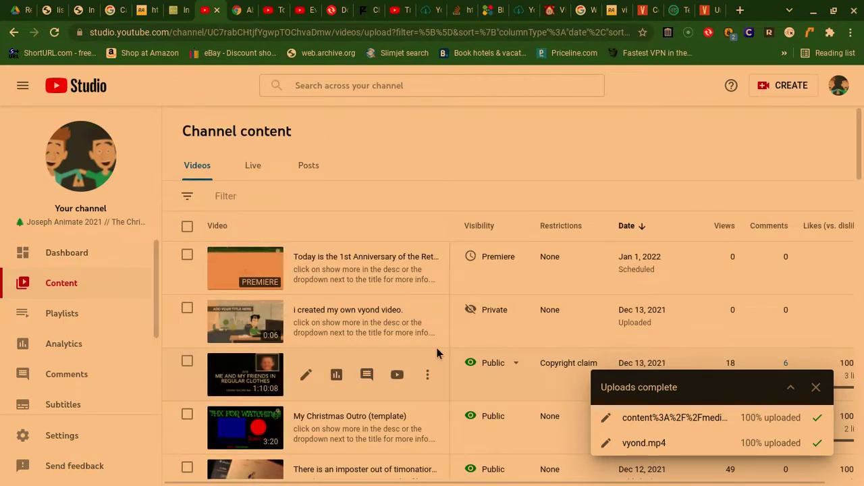
Open the private vyond video's YouTube watch page in a new tab from its Channel content row
{"action": "scroll", "coordinate": [436, 352], "scroll_direction": "down", "scroll_amount": 1}
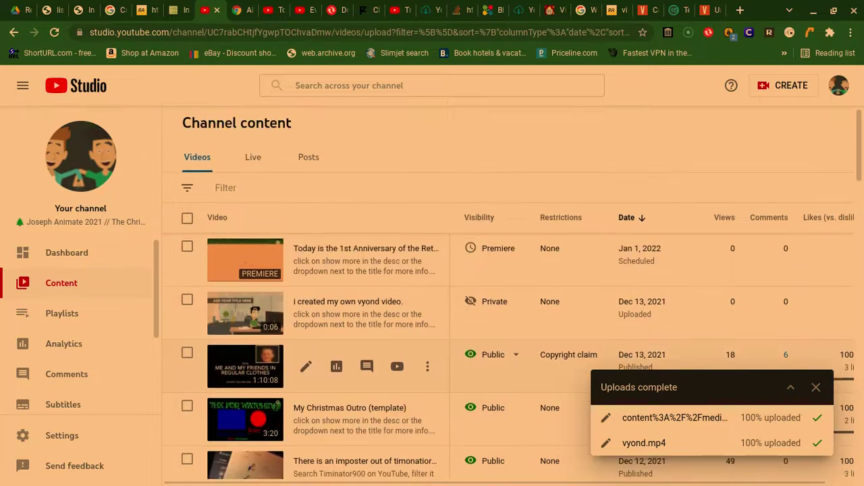
{"action": "scroll", "coordinate": [435, 352], "scroll_direction": "down", "scroll_amount": 1}
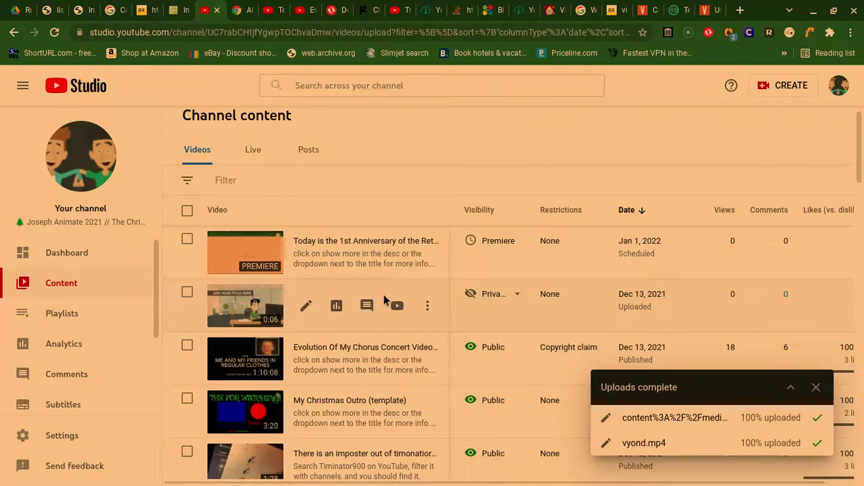
{"action": "left_click", "coordinate": [397, 305]}
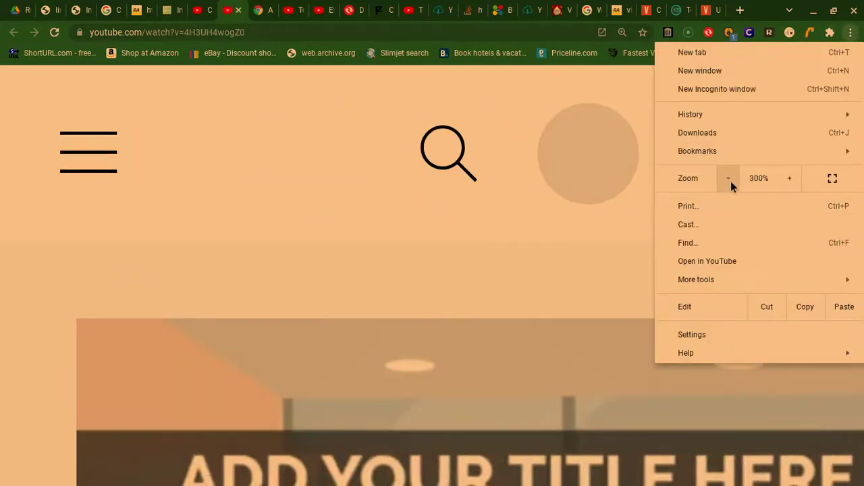
Zoom the watch page out to 100% and close the Chrome menu
{"action": "left_click", "coordinate": [731, 181]}
{"action": "left_click", "coordinate": [731, 181]}
{"action": "left_click", "coordinate": [730, 181]}
{"action": "left_click", "coordinate": [730, 181]}
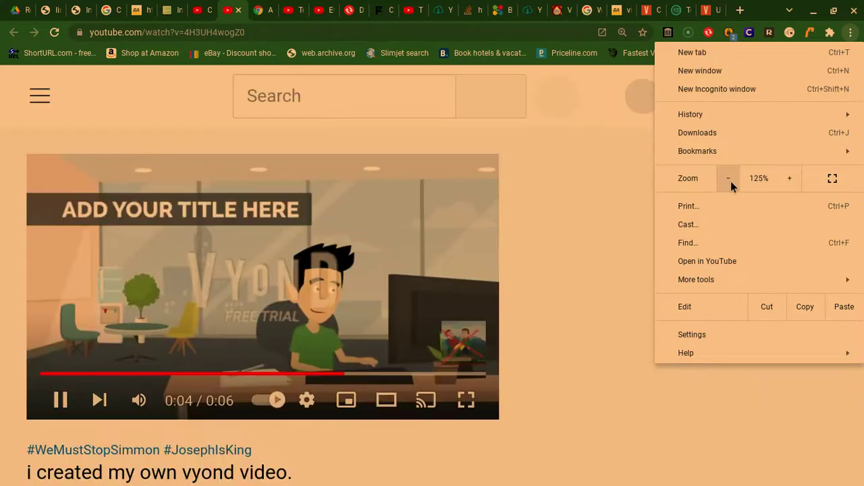
{"action": "left_click", "coordinate": [731, 181]}
{"action": "left_click", "coordinate": [731, 181]}
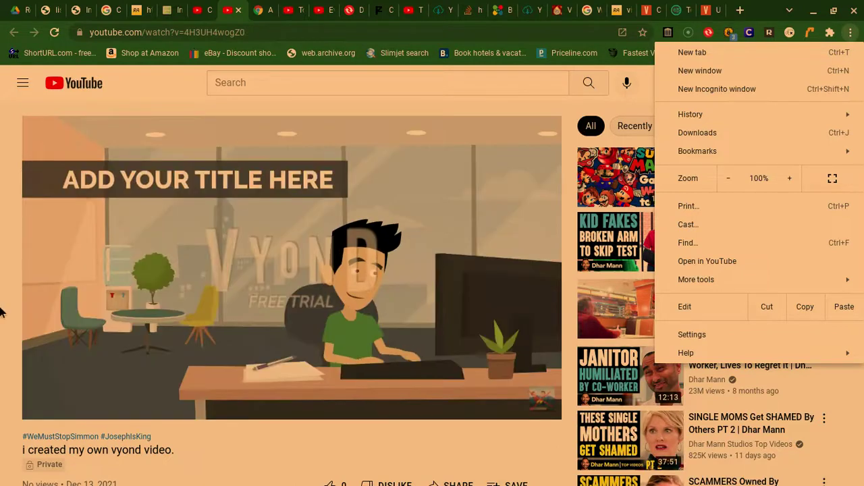
{"action": "left_click", "coordinate": [20, 312]}
Pause the vyond video at 0:04 and return to the Studio content tab
{"action": "left_click", "coordinate": [43, 404]}
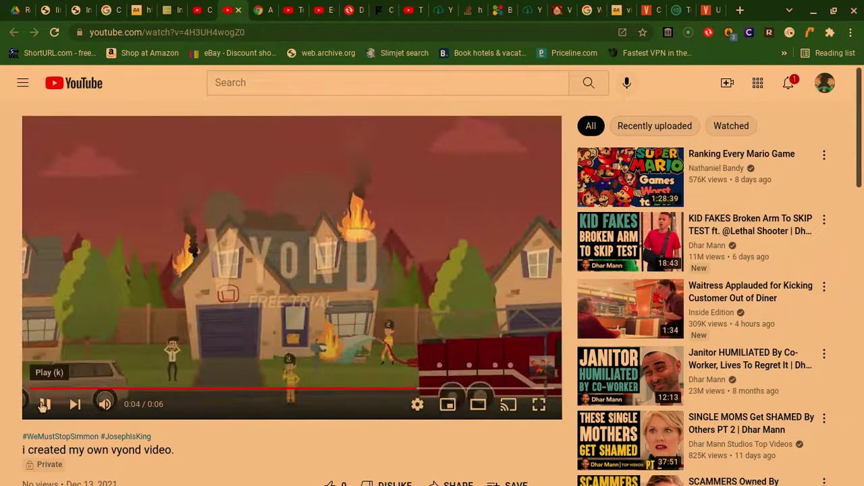
{"action": "scroll", "coordinate": [43, 403], "scroll_direction": "down", "scroll_amount": 4}
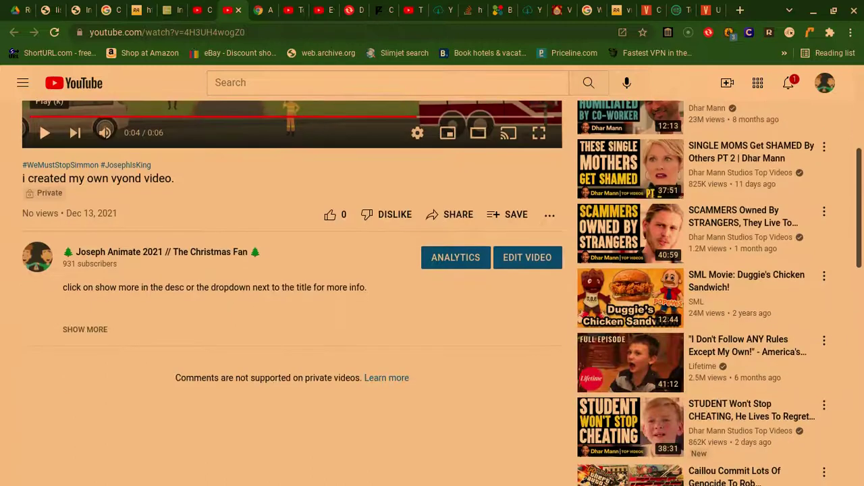
{"action": "scroll", "coordinate": [119, 176], "scroll_direction": "up", "scroll_amount": 4}
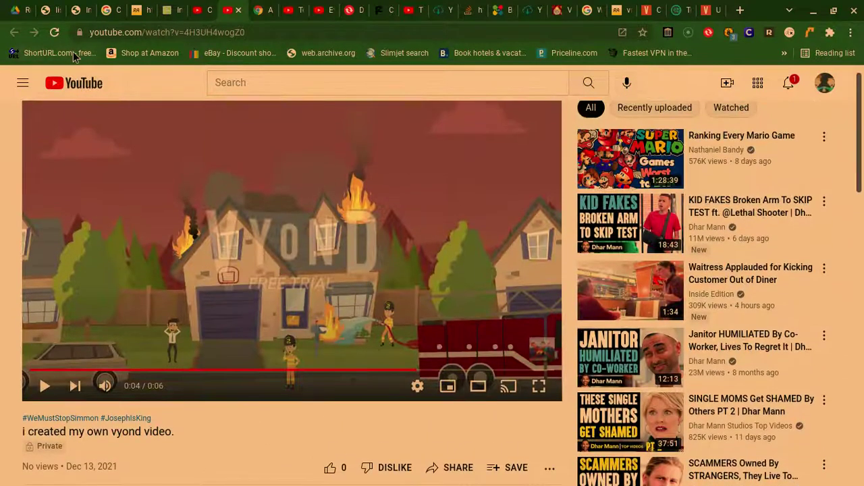
{"action": "left_click", "coordinate": [203, 10]}
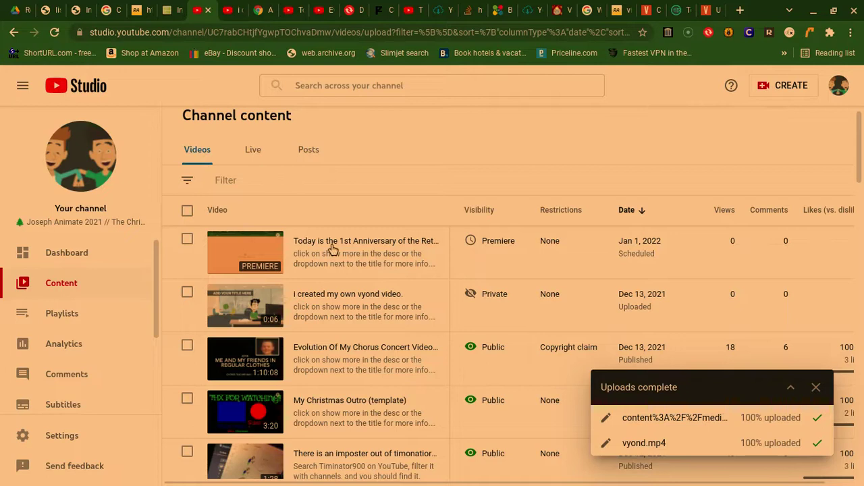
Delete 'i created my own vyond video.' forever, acknowledging it cannot be undone
{"action": "mouse_move", "coordinate": [364, 304]}
{"action": "left_click", "coordinate": [423, 307]}
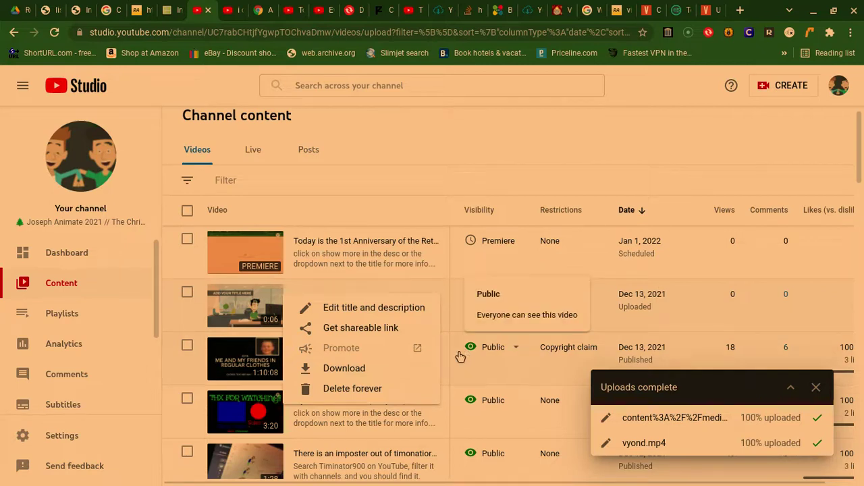
{"action": "left_click", "coordinate": [331, 390]}
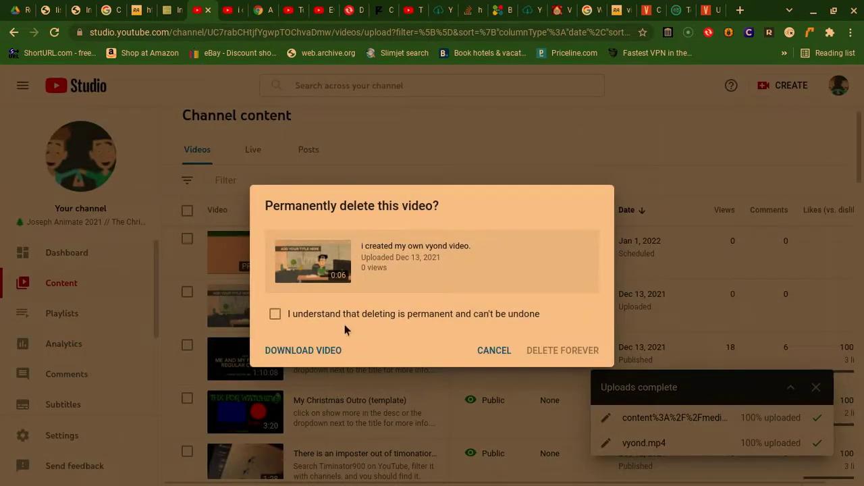
{"action": "left_click", "coordinate": [276, 315]}
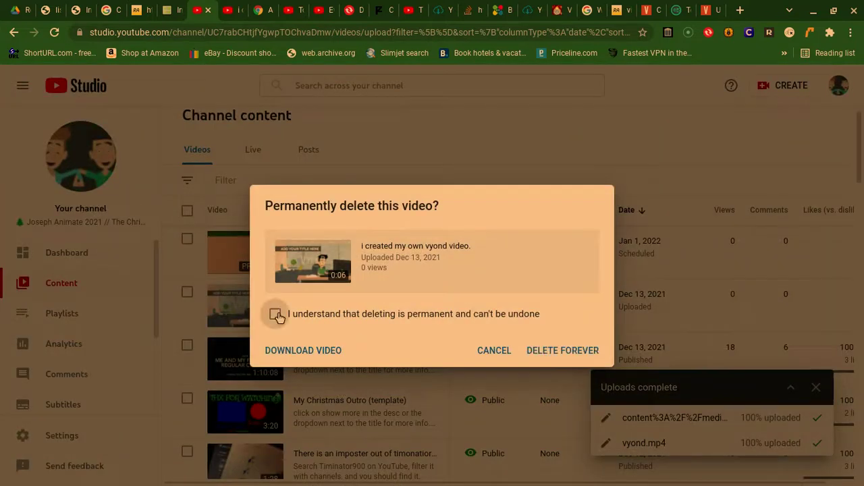
{"action": "left_click", "coordinate": [587, 359]}
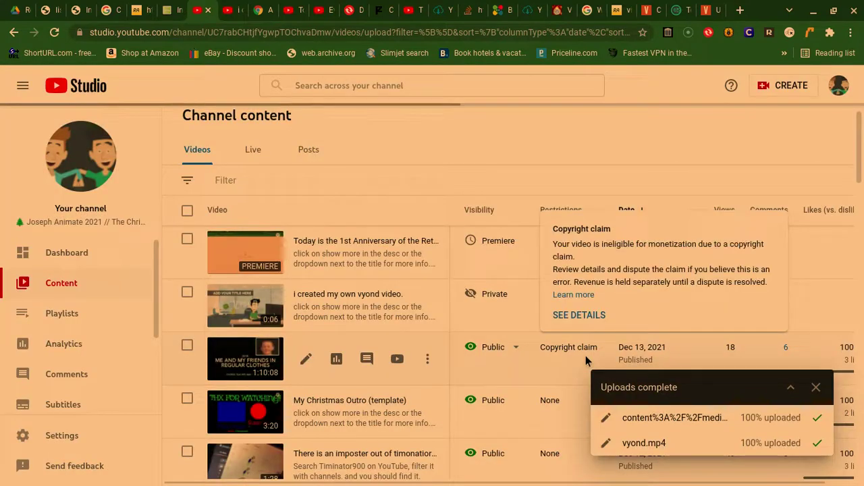